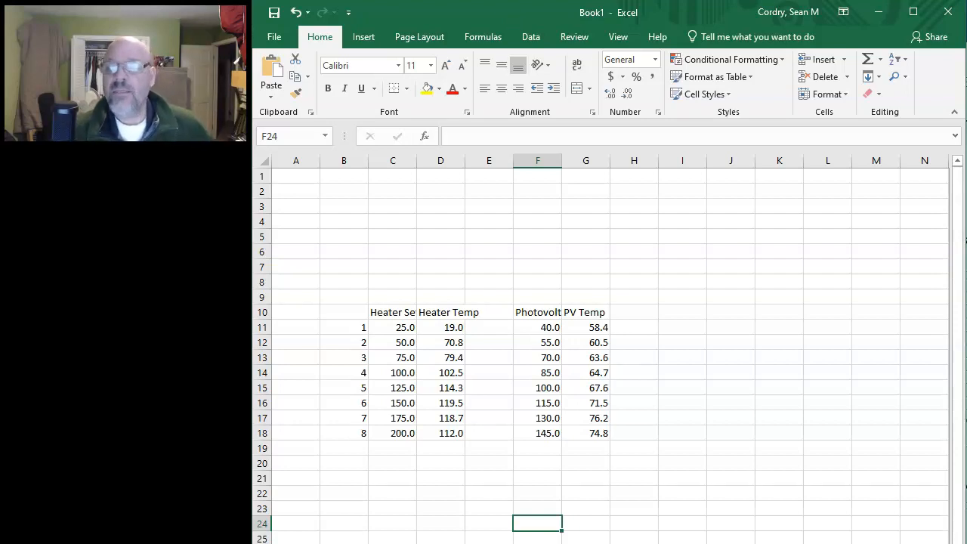
Bring the Word document Graphing Data with Excel.docx into view and examine its instructions, sample tables and graphs through to the two-series chart
left_click_drag(966, 15, 702, 54)
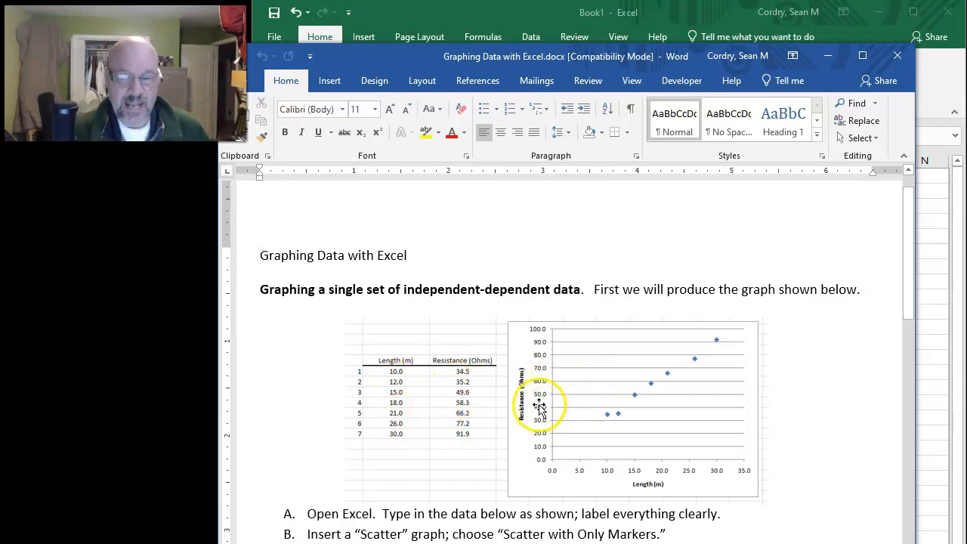
scroll(572, 399, "down", 4)
scroll(566, 374, "down", 3)
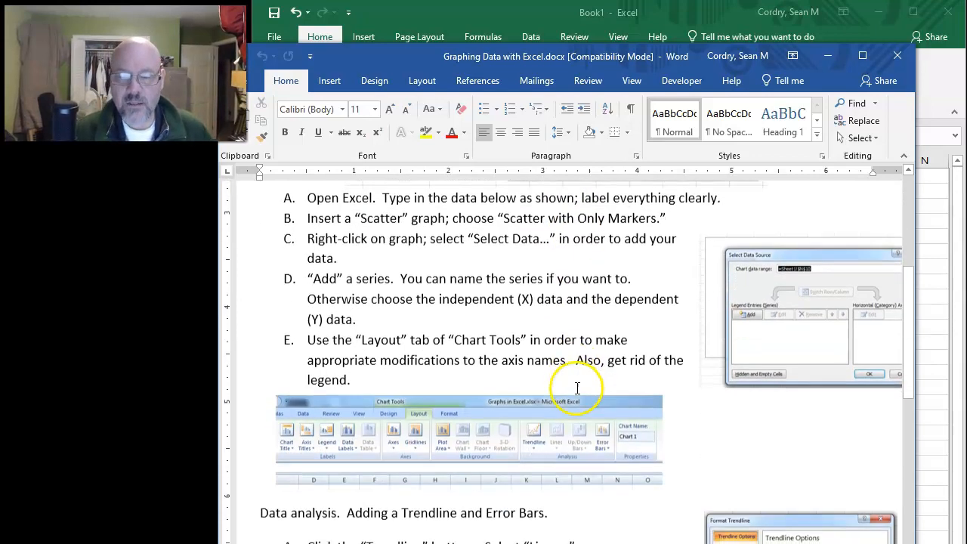
scroll(533, 299, "down", 5)
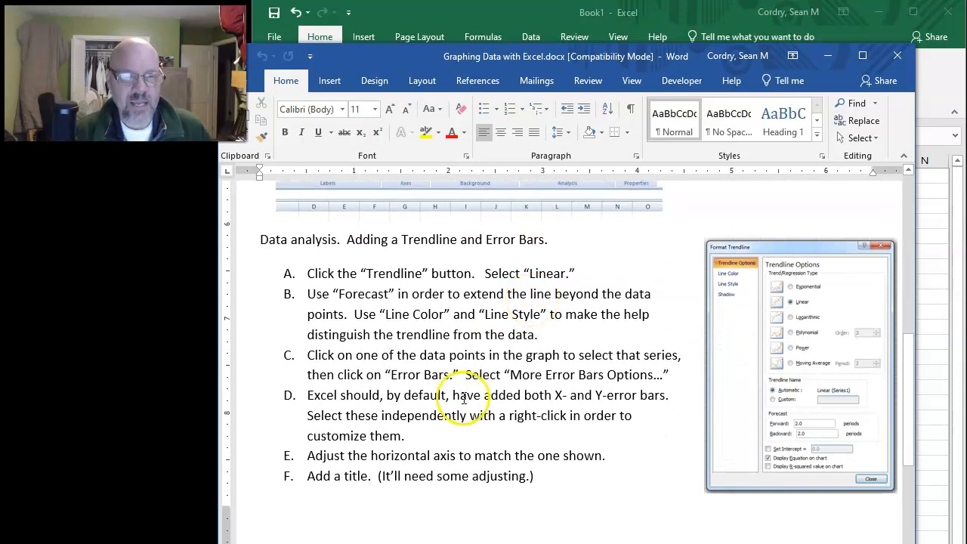
scroll(583, 388, "down", 2)
scroll(581, 378, "down", 5)
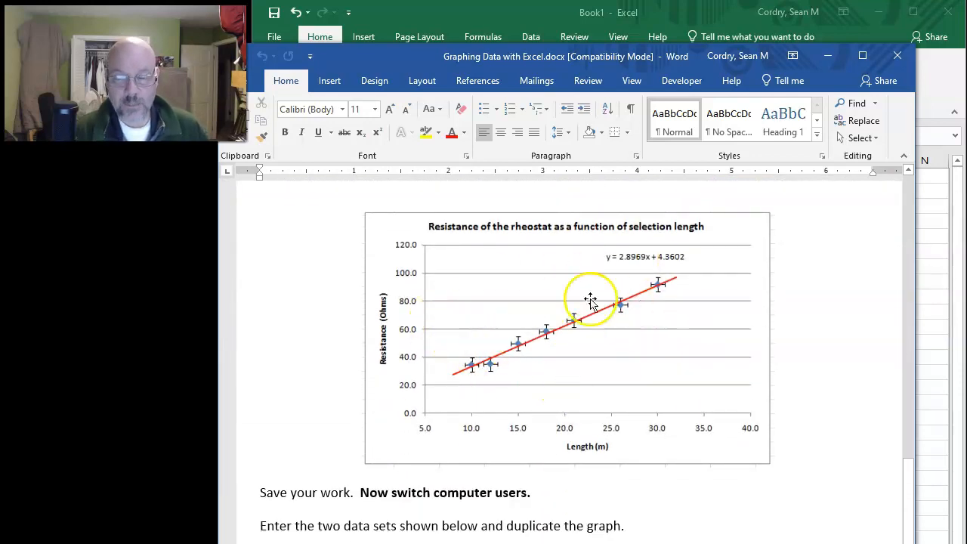
scroll(544, 363, "down", 2)
scroll(543, 363, "down", 2)
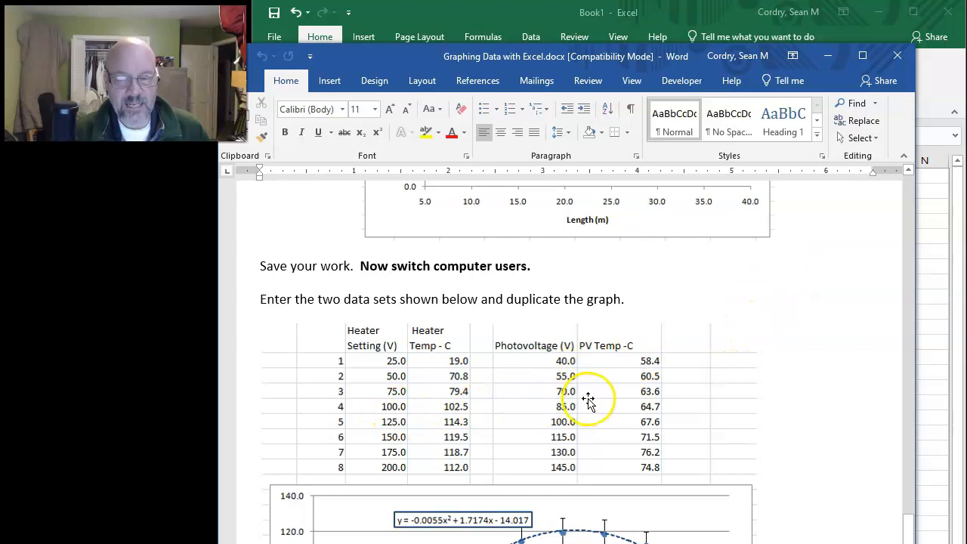
scroll(805, 356, "down", 4)
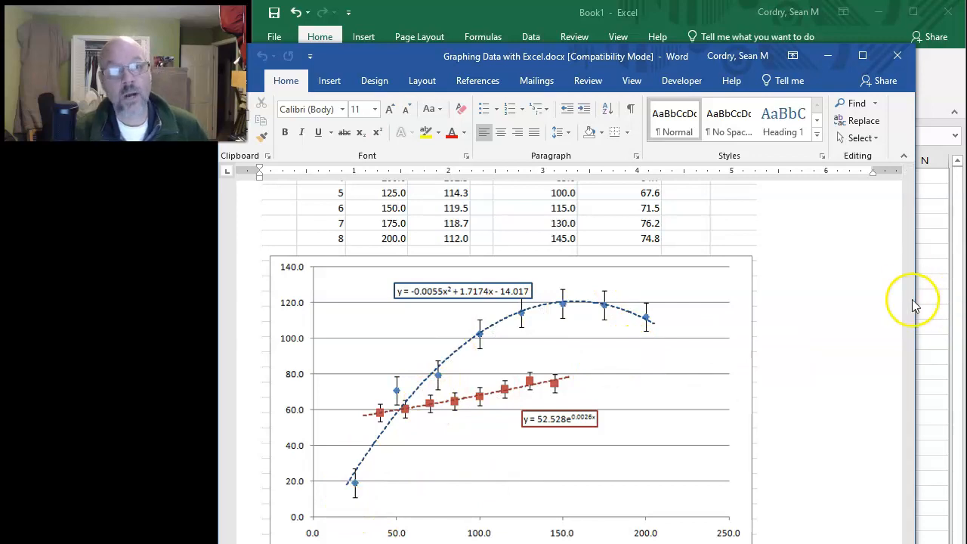
scroll(834, 324, "up", 3)
scroll(793, 424, "down", 3)
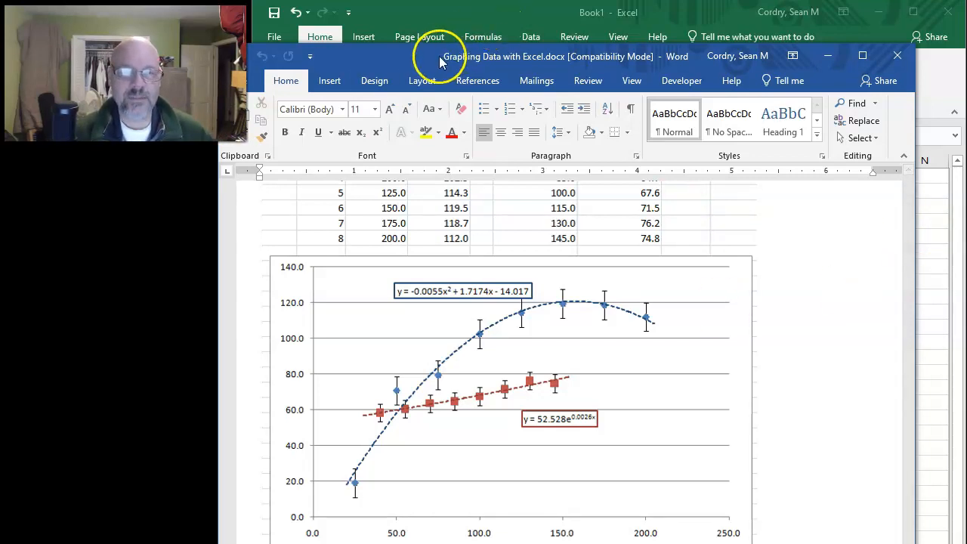
Go back to the document's first exercise and review its instructions for entering the data and building the scatter graph
scroll(701, 395, "up", 5)
scroll(702, 396, "up", 15)
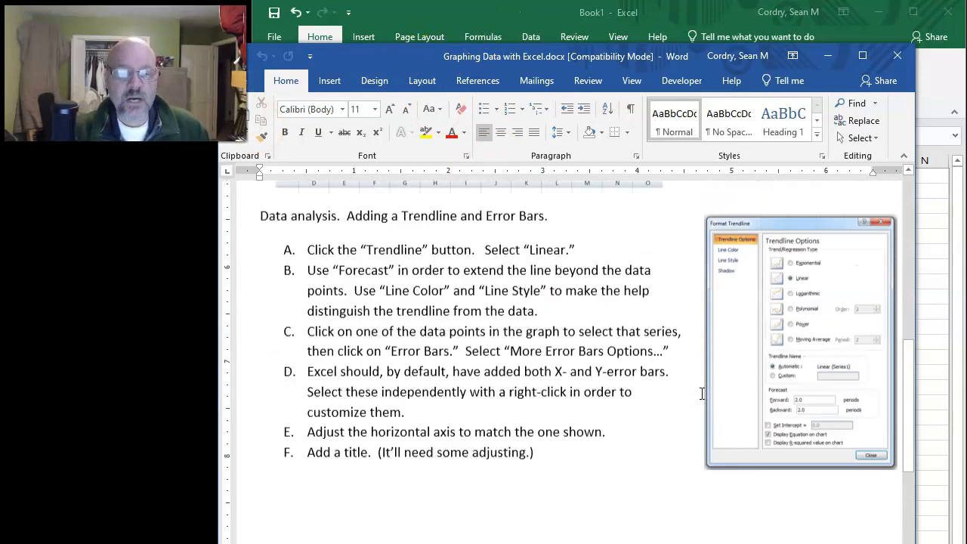
scroll(486, 378, "up", 3)
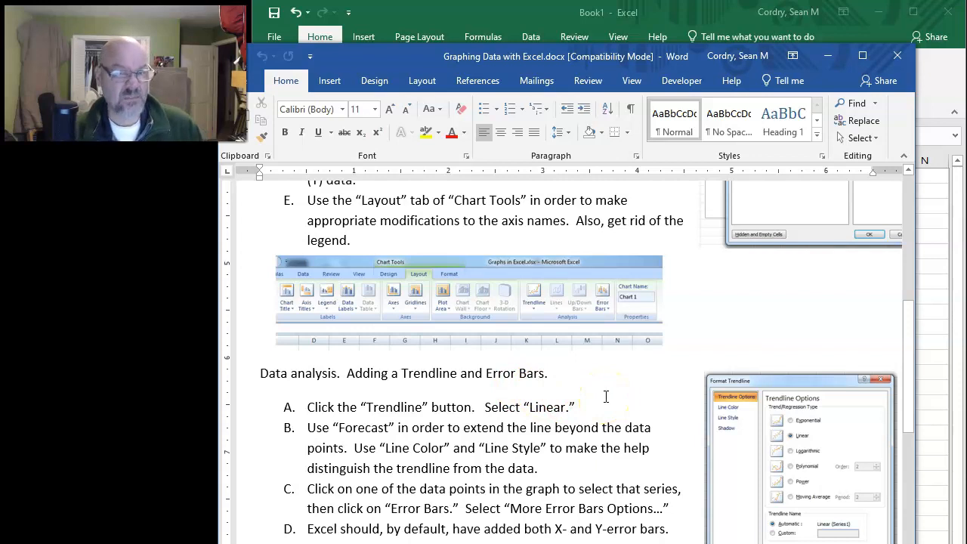
scroll(620, 406, "up", 3)
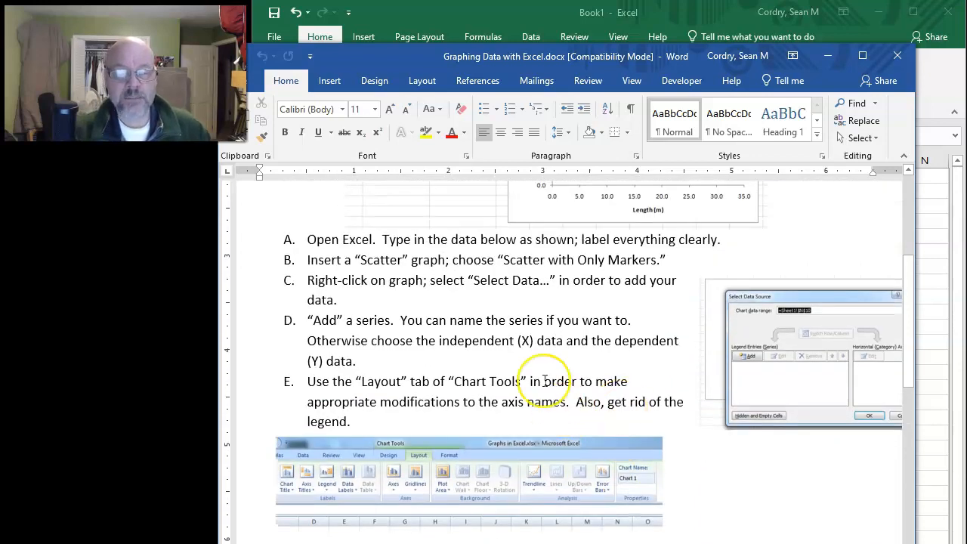
scroll(546, 384, "up", 3)
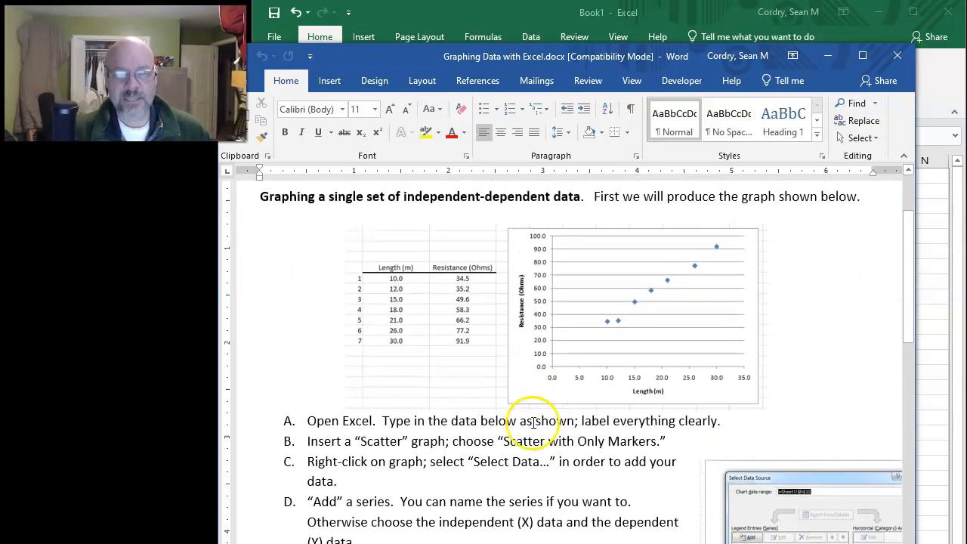
scroll(551, 410, "down", 4)
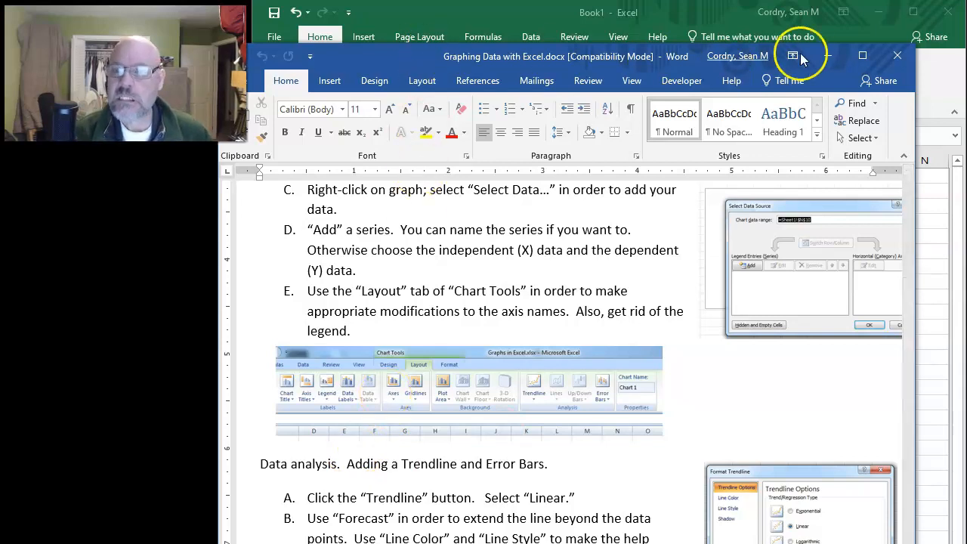
Switch back to the Excel workbook and open the worksheet with the length data, selecting the empty heading cell D10
left_click(828, 56)
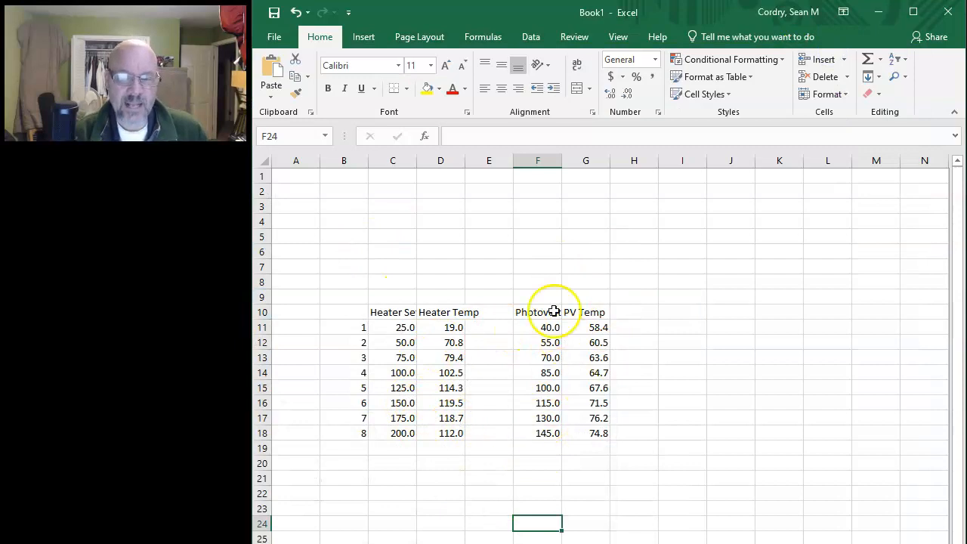
left_click(373, 543)
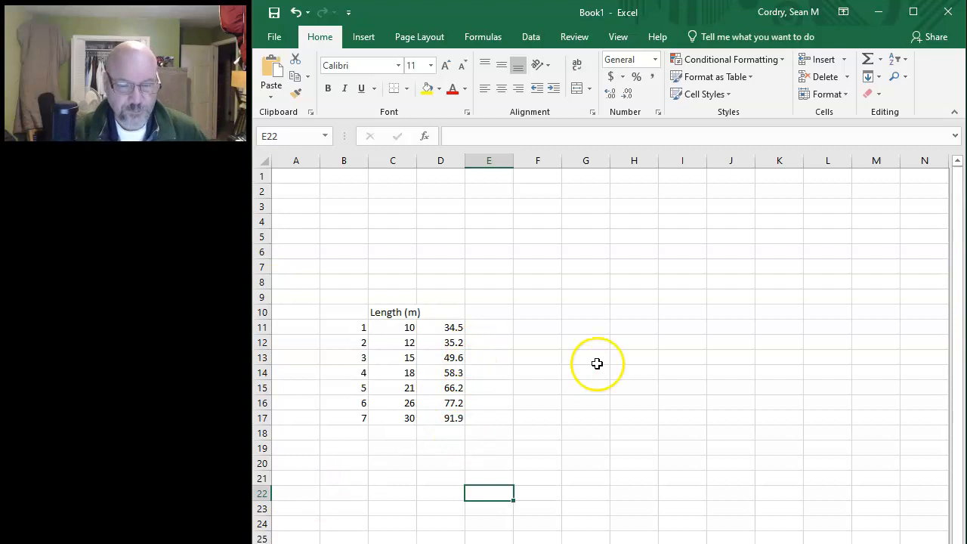
left_click(455, 312)
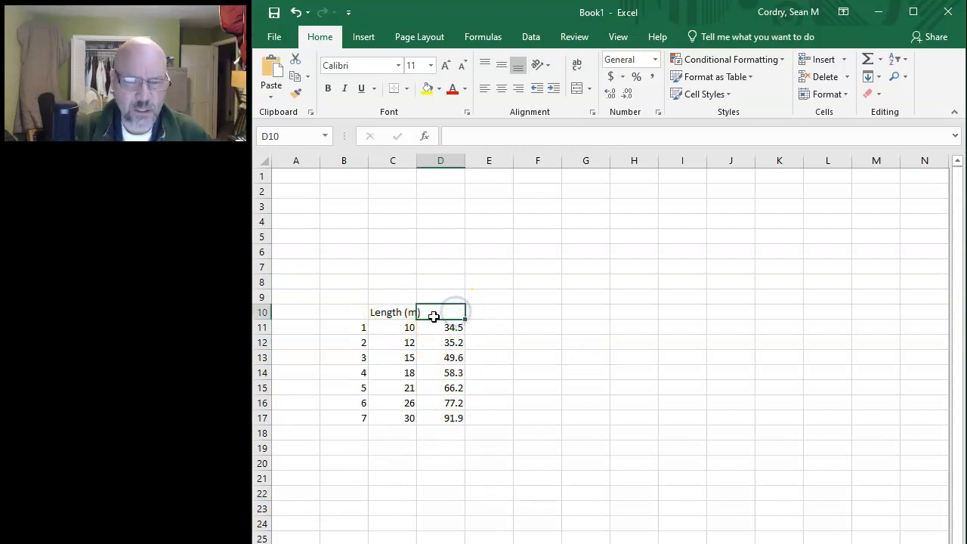
Check the second column's heading in the first sample table of the Word document and return to the Excel worksheet
key("alt+Tab")
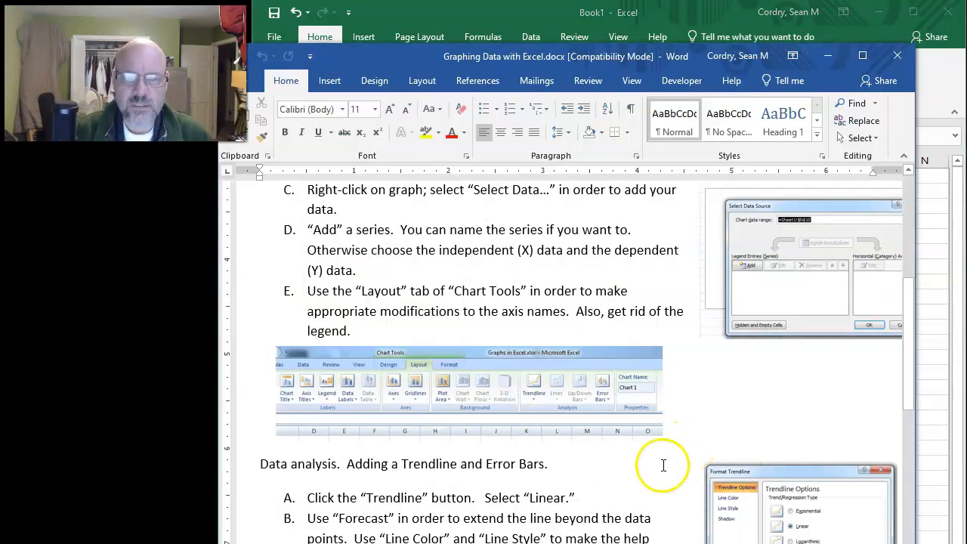
scroll(526, 478, "up", 7)
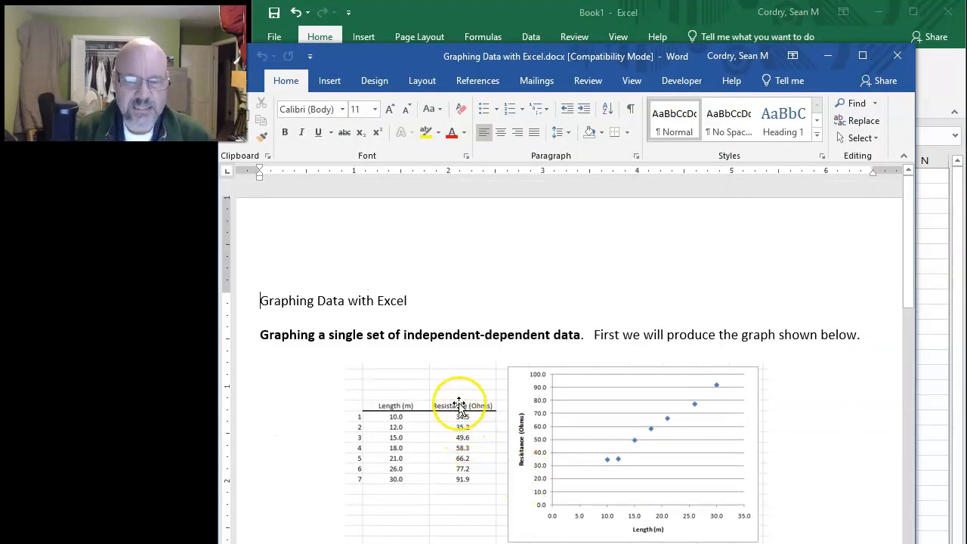
left_click(825, 55)
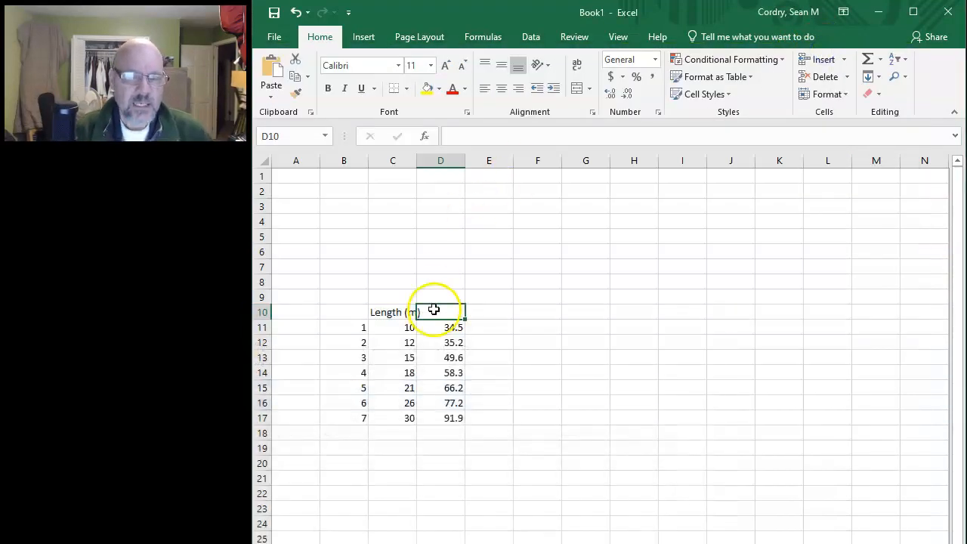
left_click(551, 311)
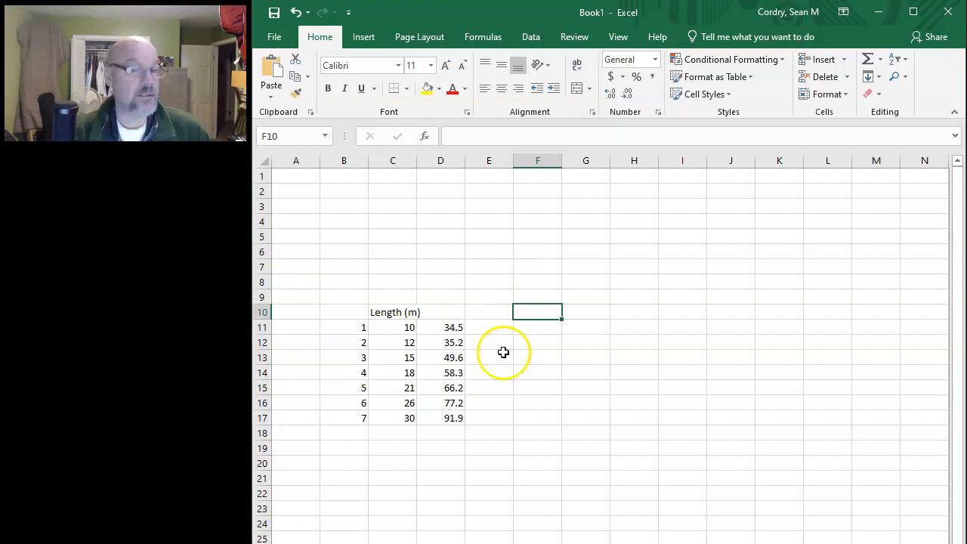
Save the workbook to the Desktop under the file name Learning Graphs
left_click(271, 38)
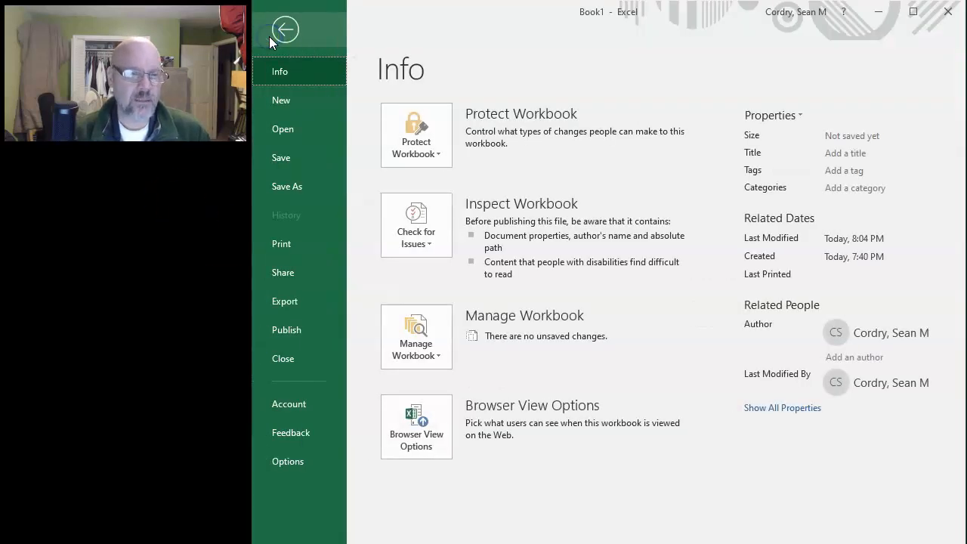
left_click(279, 163)
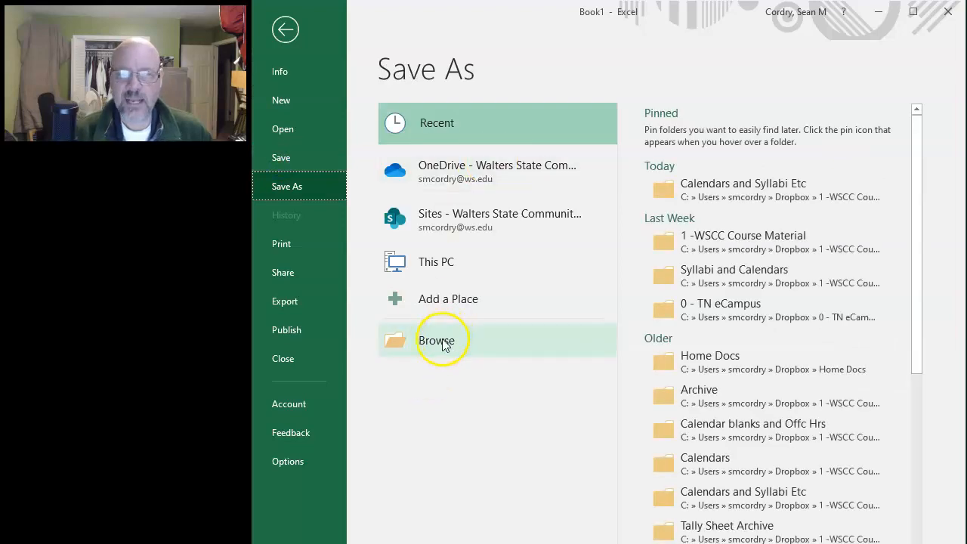
left_click(434, 344)
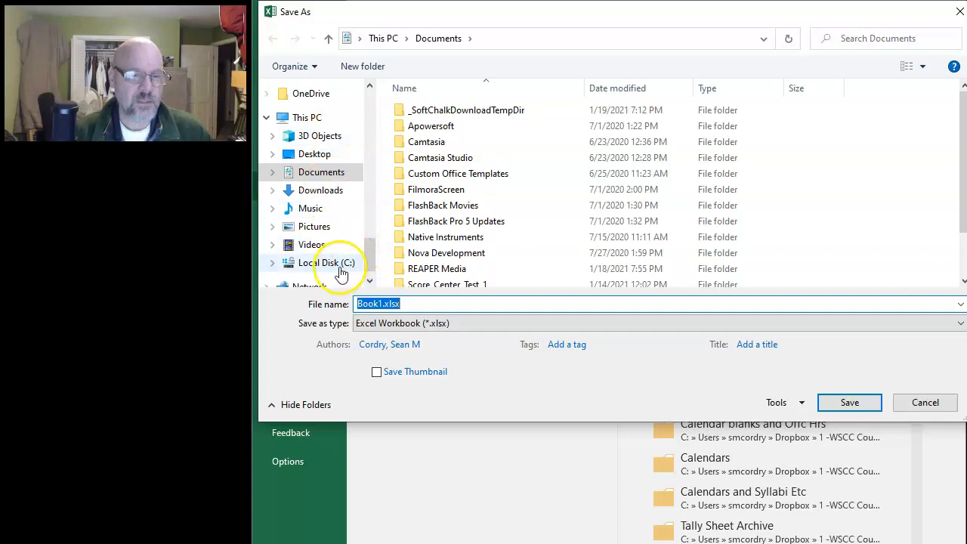
left_click(370, 277)
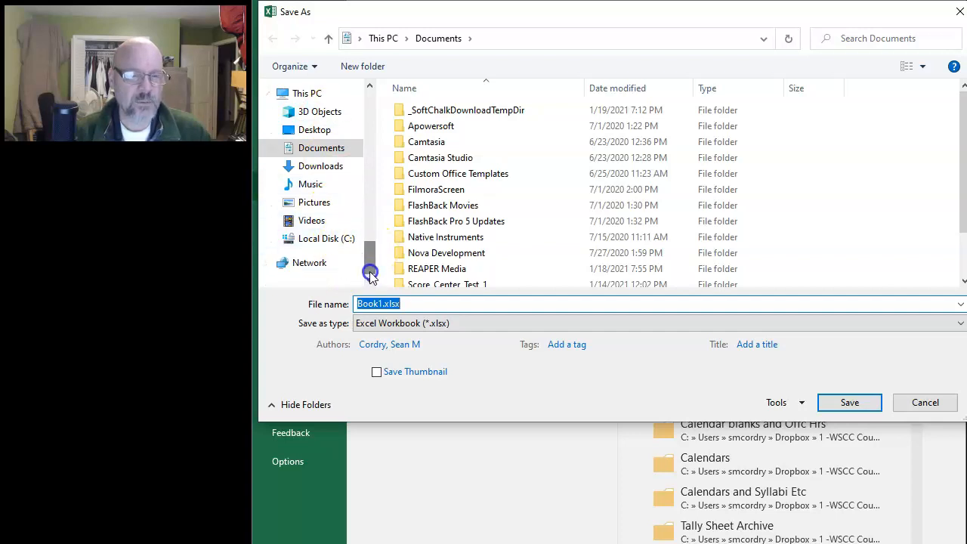
left_click_drag(369, 270, 378, 87)
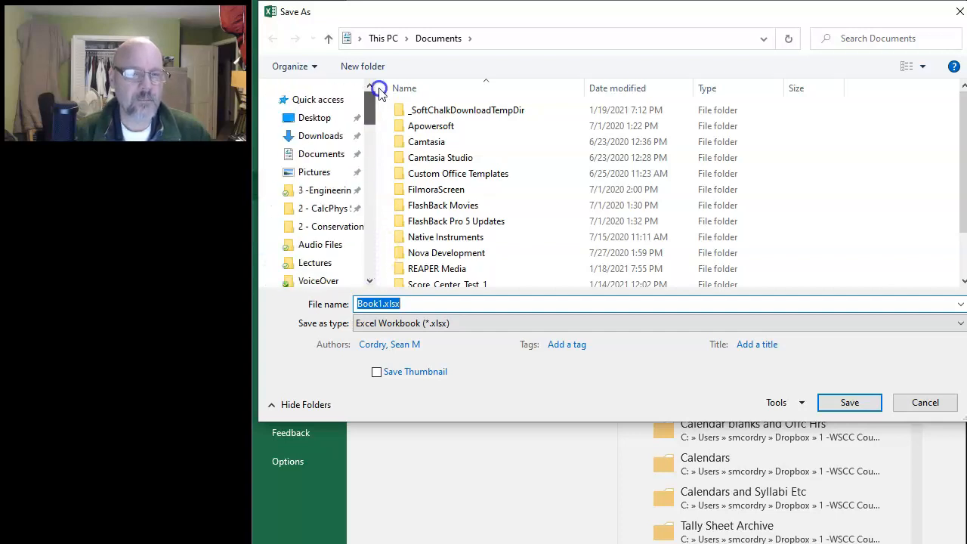
left_click(313, 118)
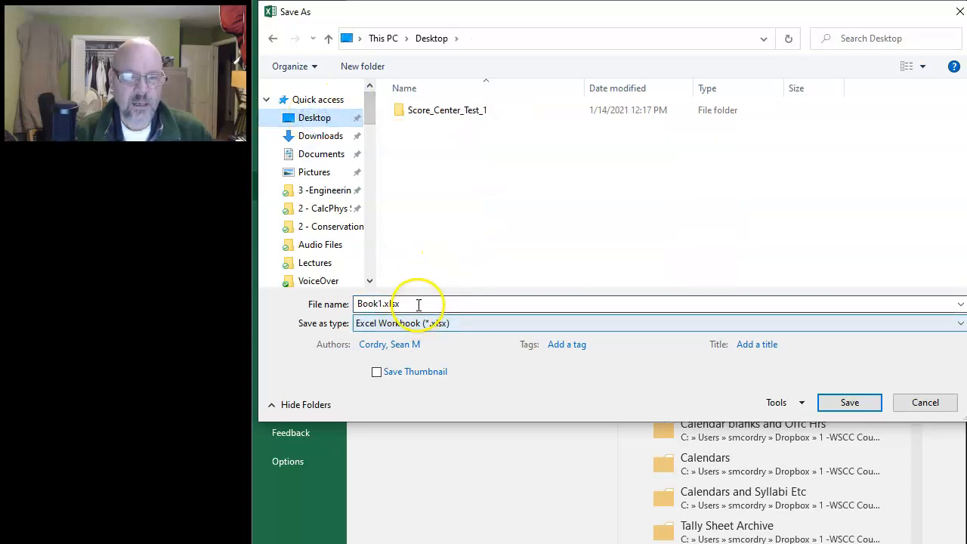
type("Learn")
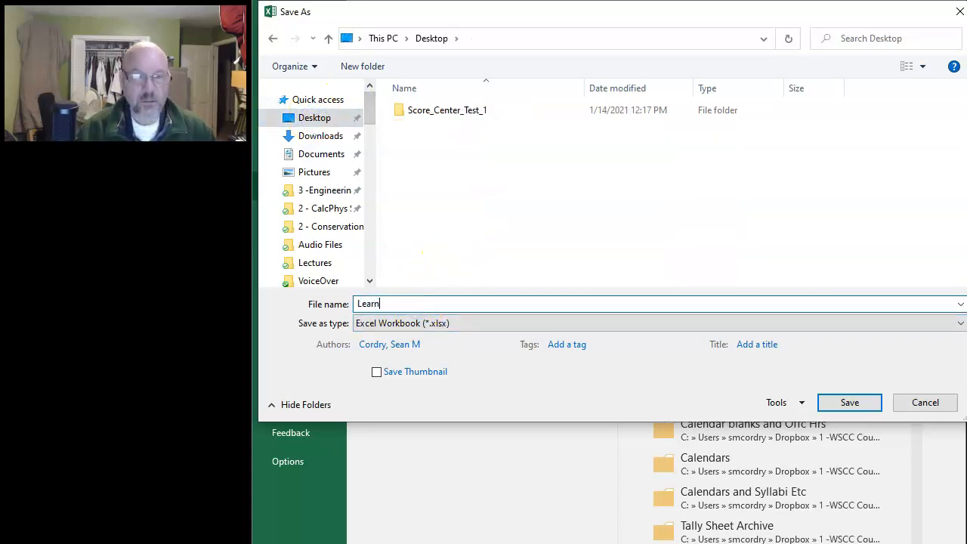
type("ing Graphs")
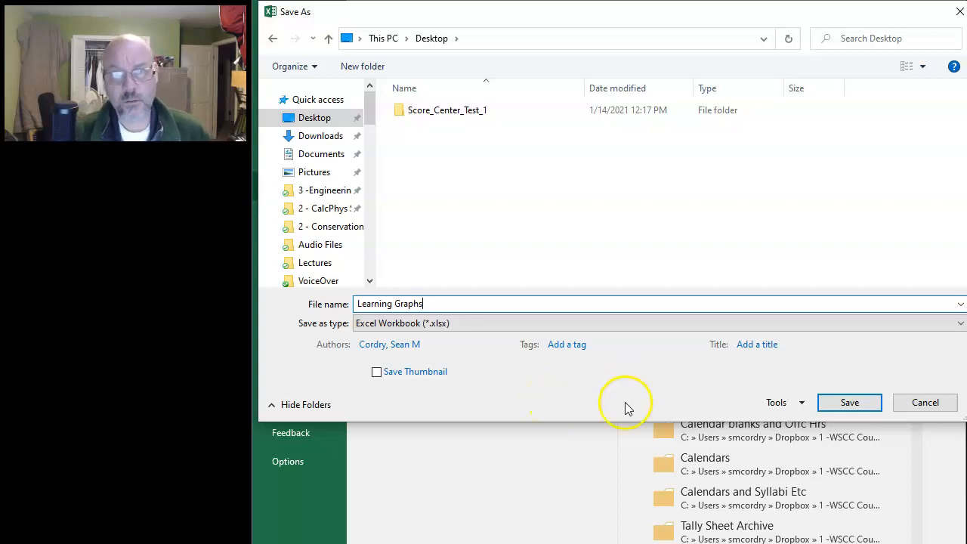
left_click(848, 402)
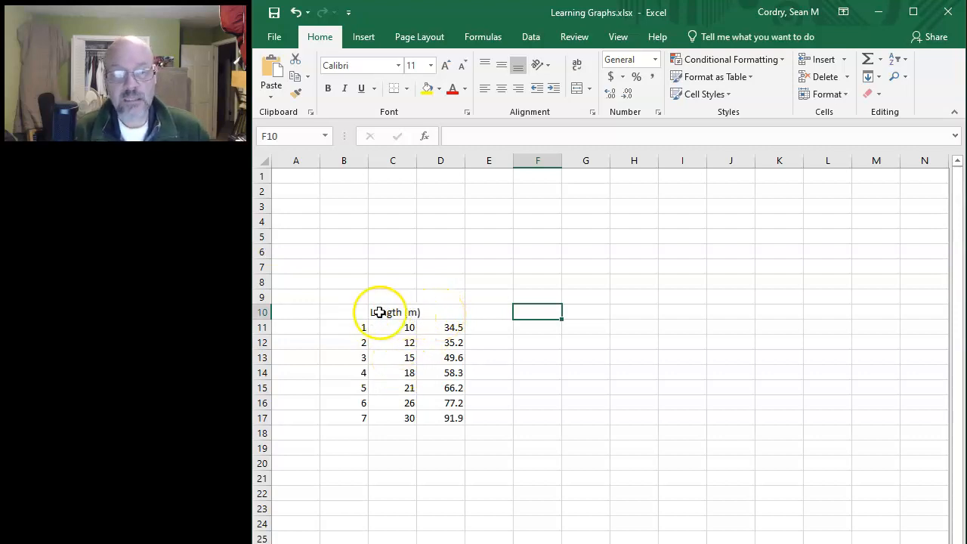
Enter the heading "Resistance (Ohms)" in cell D10 above the second data column
left_click(433, 312)
type("Resistance (")
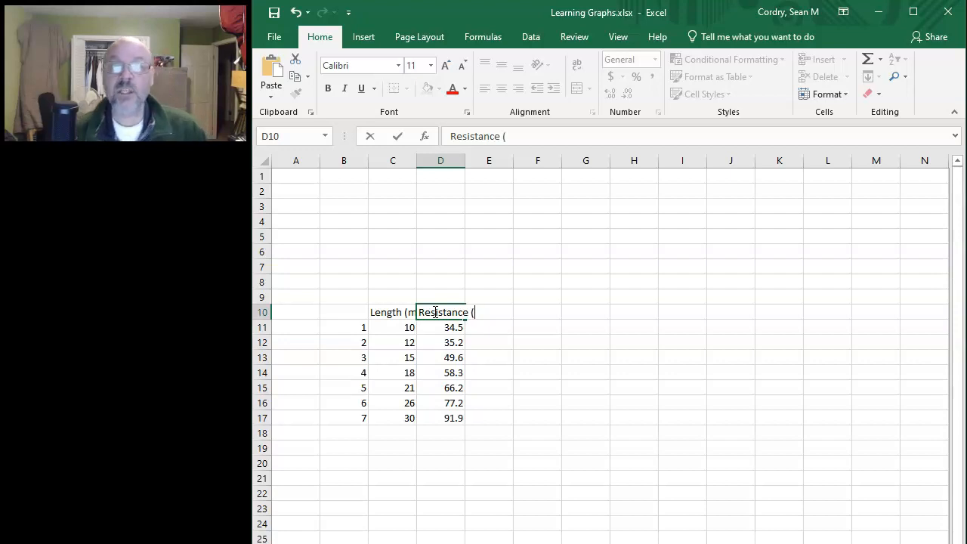
type("Ohms")
key("Return")
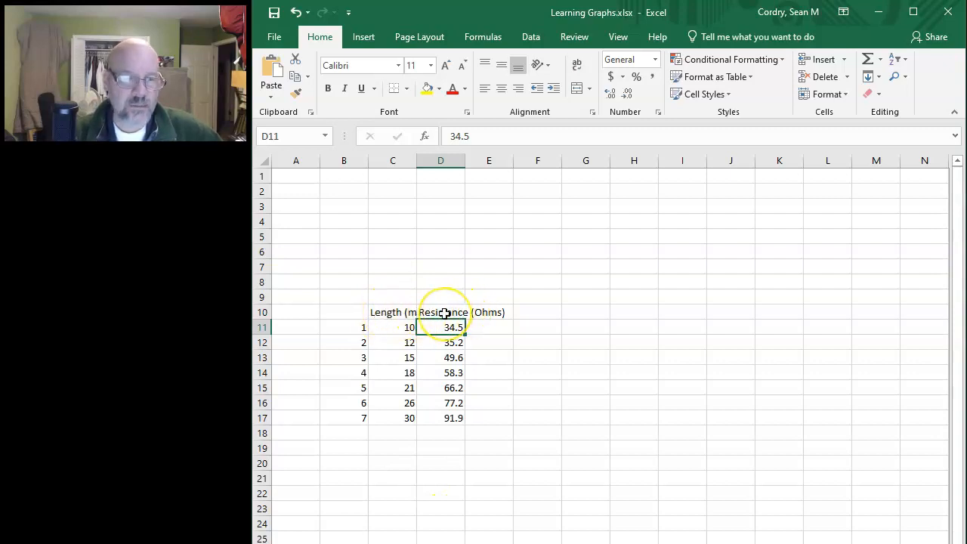
Widen columns C and D so the length and resistance headings fit fully inside their cells
left_click(423, 506)
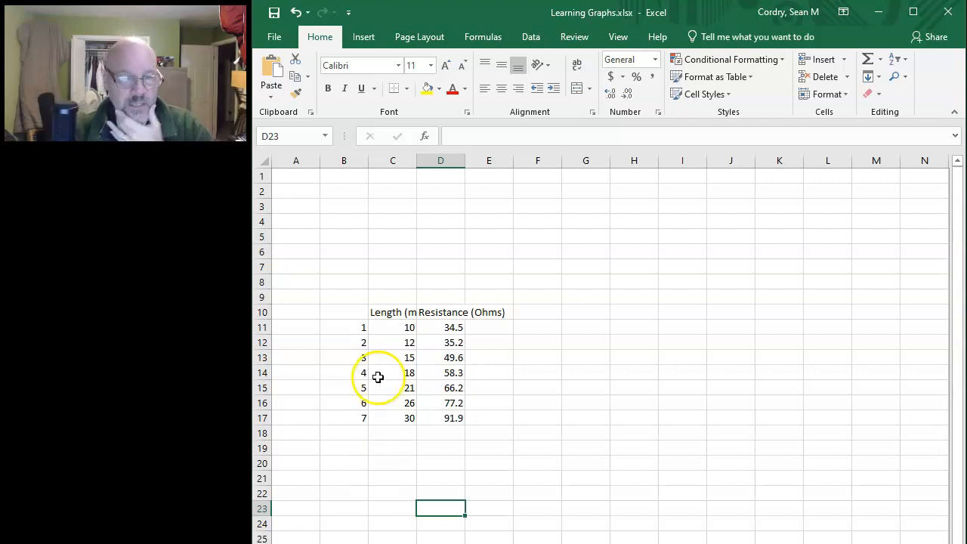
left_click(386, 313)
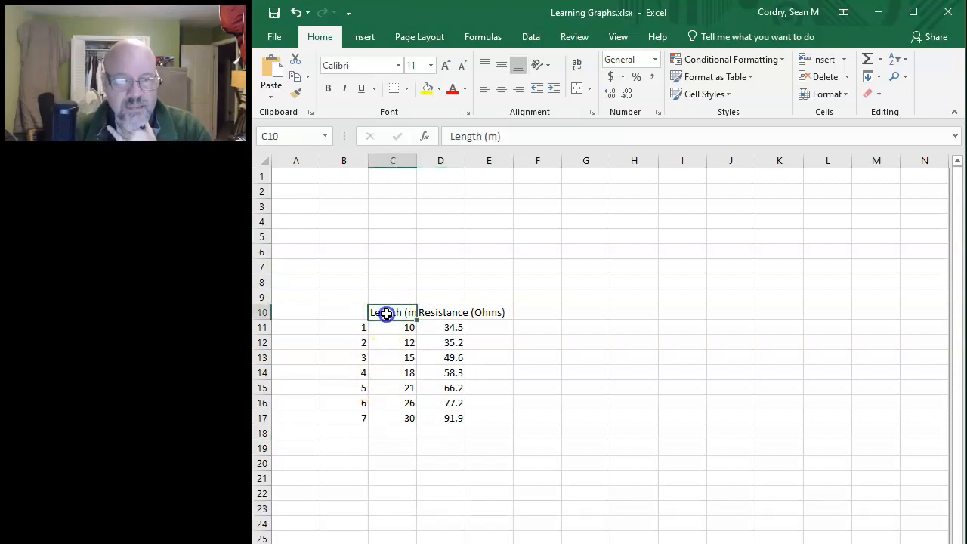
left_click_drag(416, 160, 524, 167)
left_click(452, 161)
left_click(572, 462)
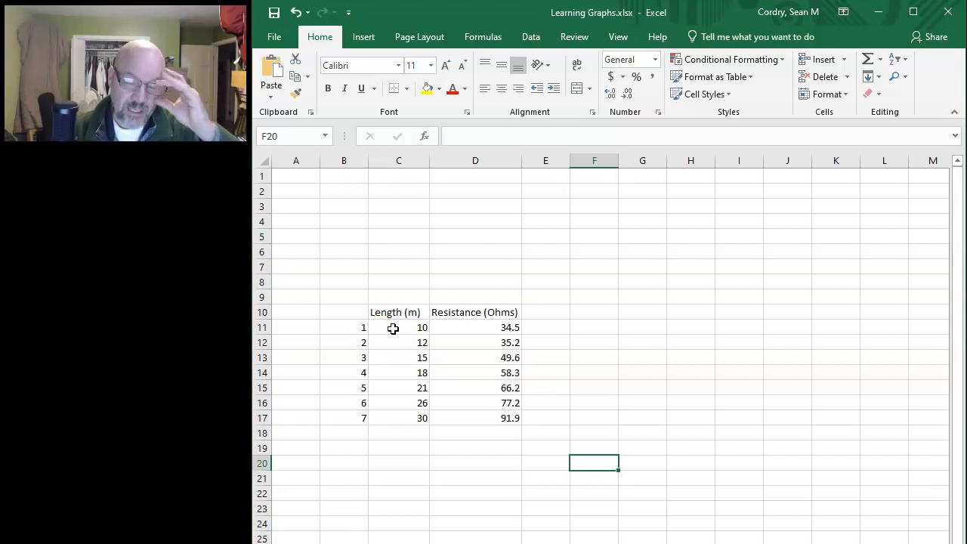
Format the length values in cells C11 to C17 to show one decimal place
left_click_drag(393, 329, 397, 418)
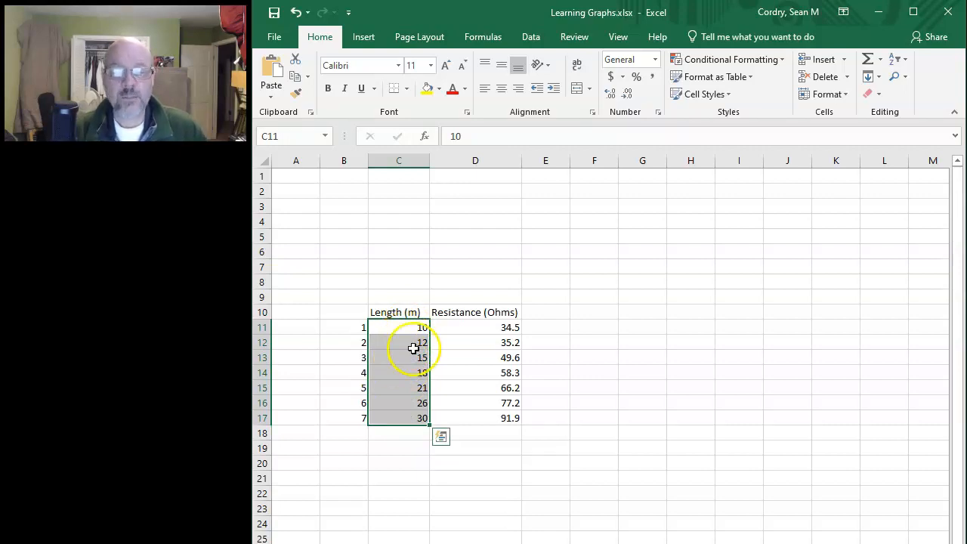
left_click(628, 97)
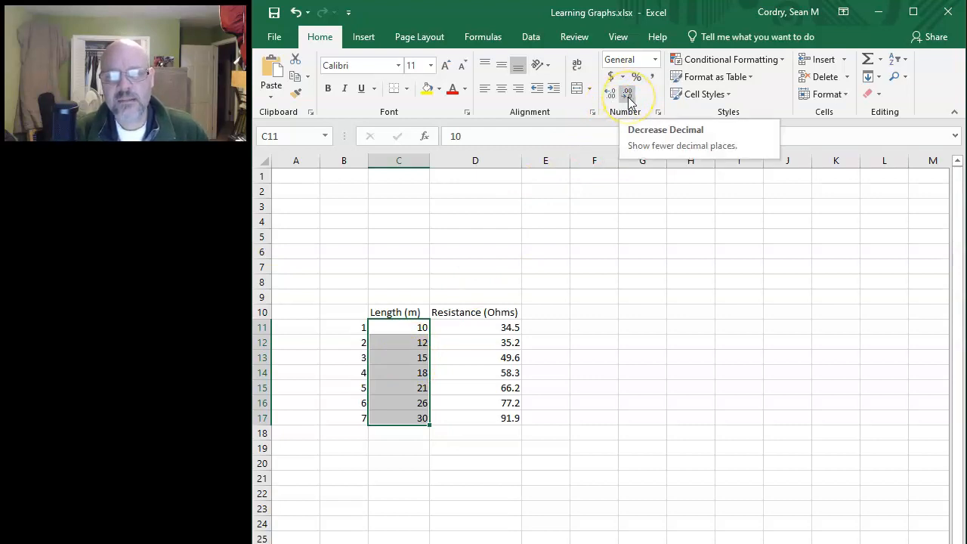
left_click(610, 95)
left_click(610, 97)
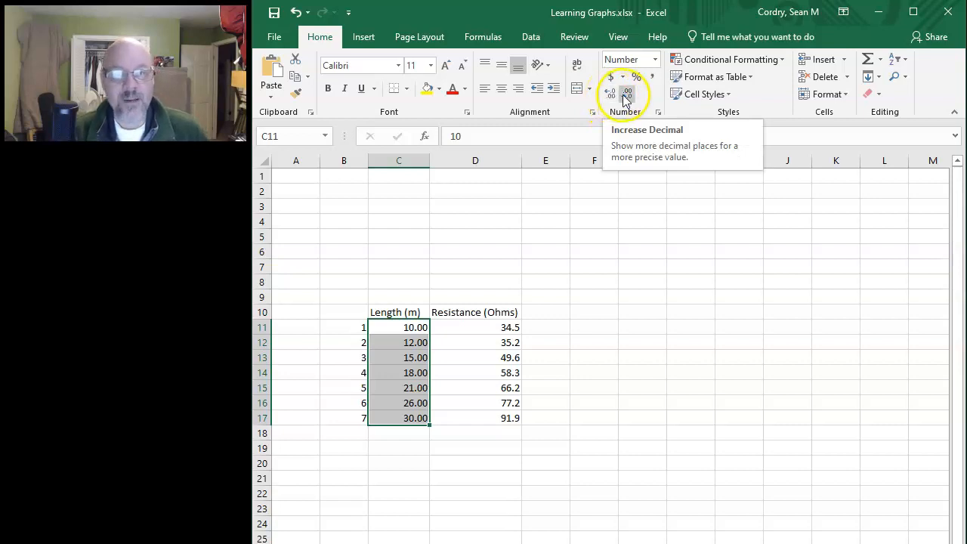
left_click(628, 94)
left_click(628, 95)
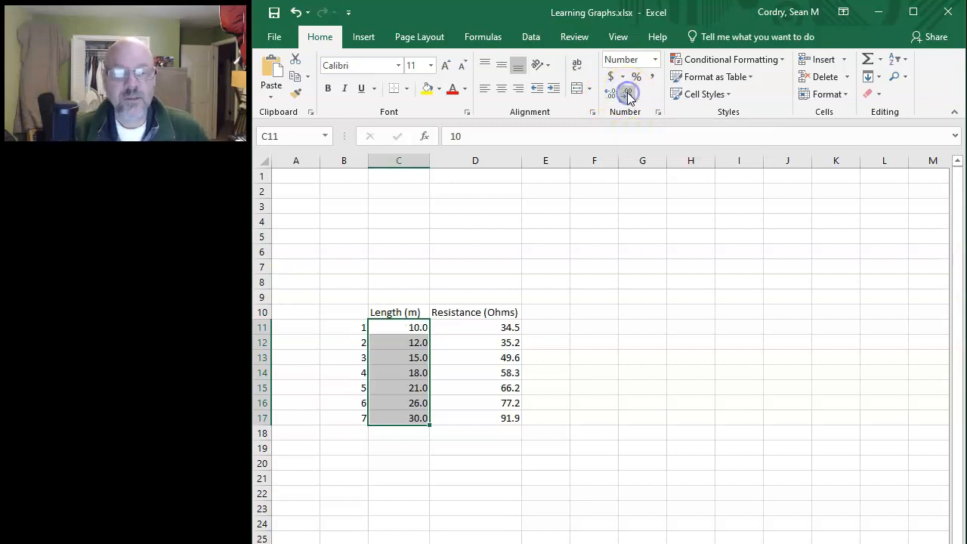
left_click(489, 479)
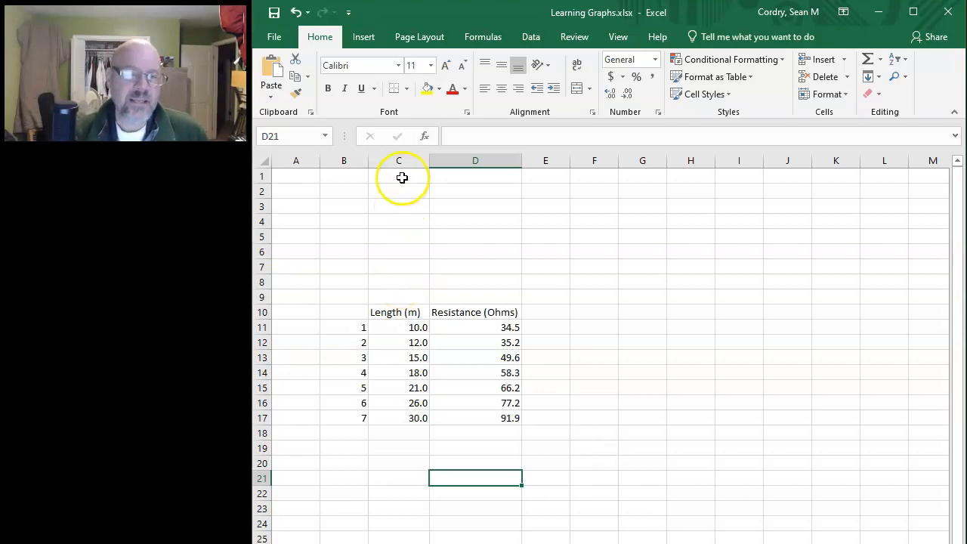
Center the contents of columns C and D horizontally
left_click_drag(401, 160, 431, 162)
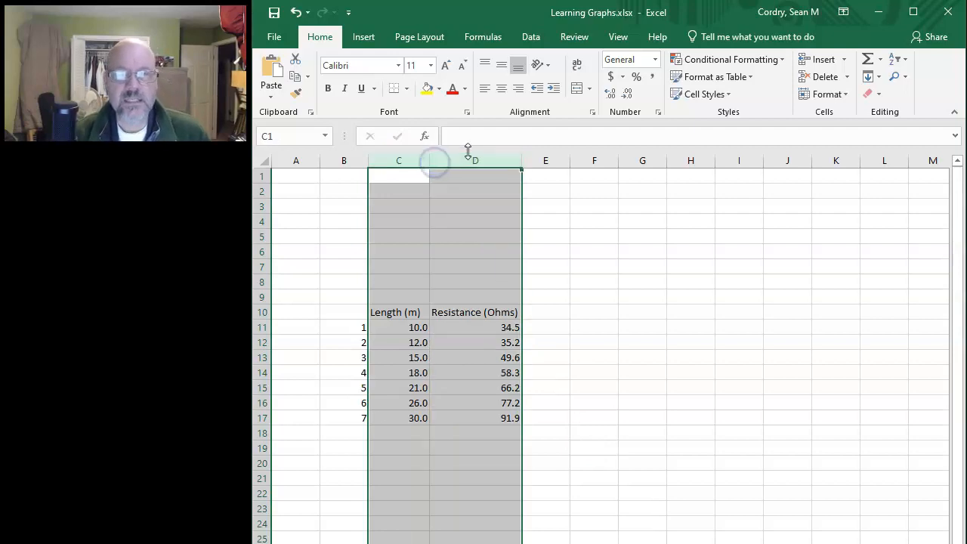
left_click(502, 92)
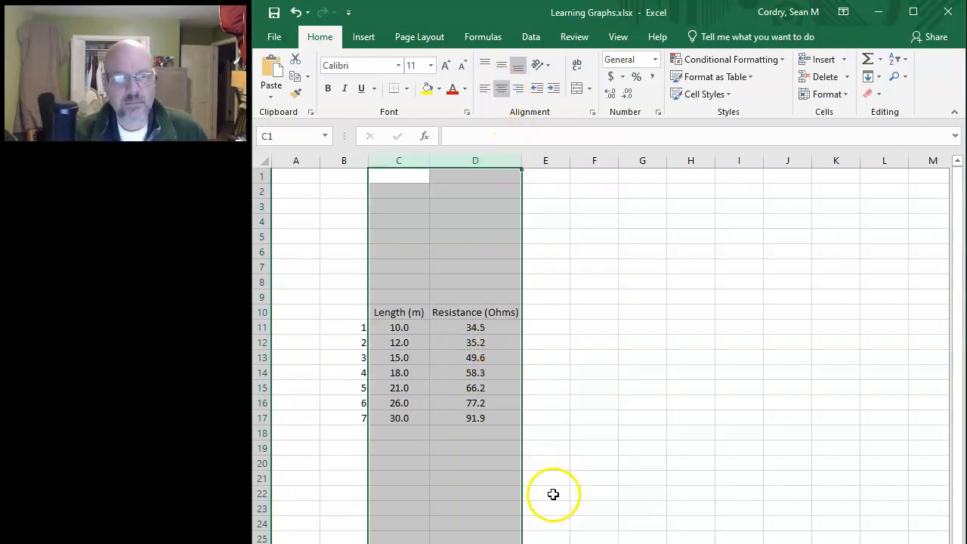
left_click(548, 520)
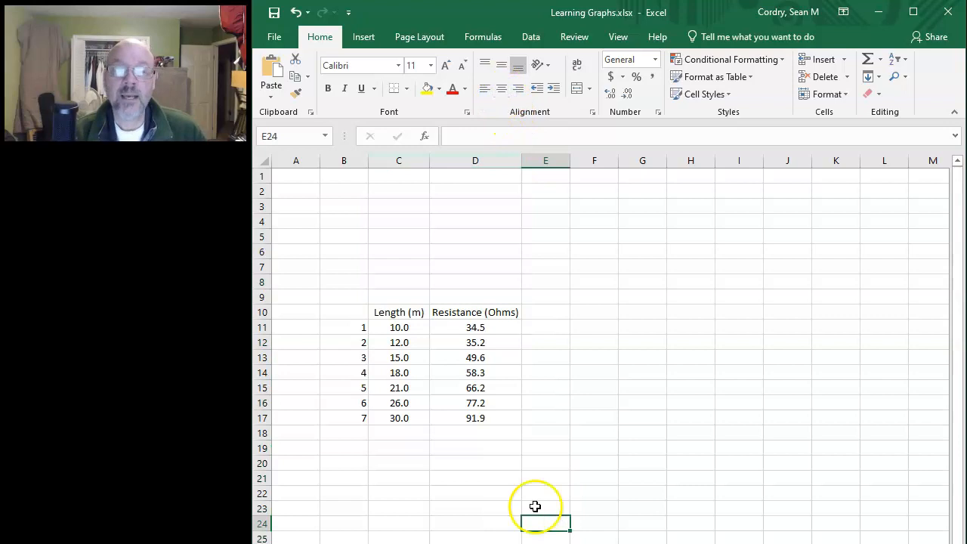
Draw solid borders under the headings in C10 and D10 and a vertical line between columns C and D from row 10 to row 18
left_click(397, 315)
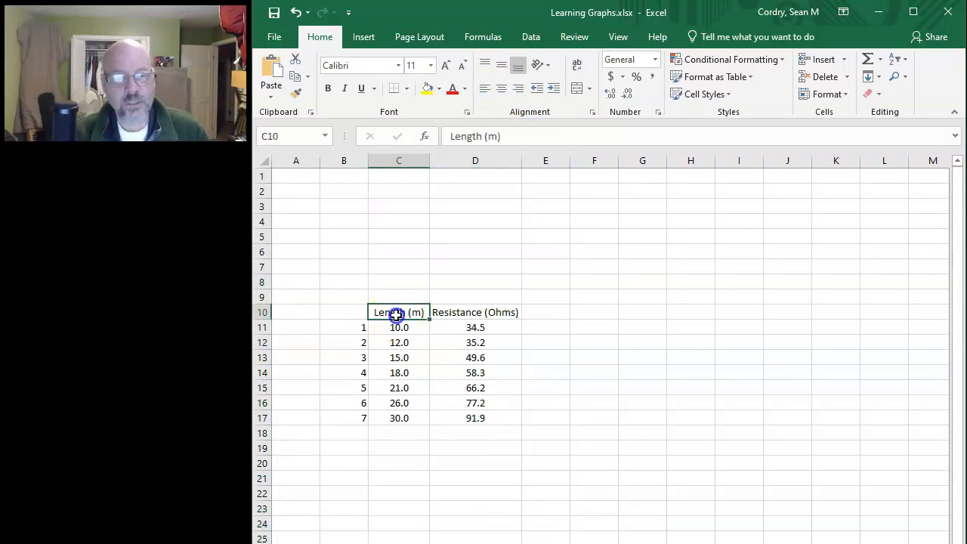
left_click(407, 88)
mouse_move(433, 455)
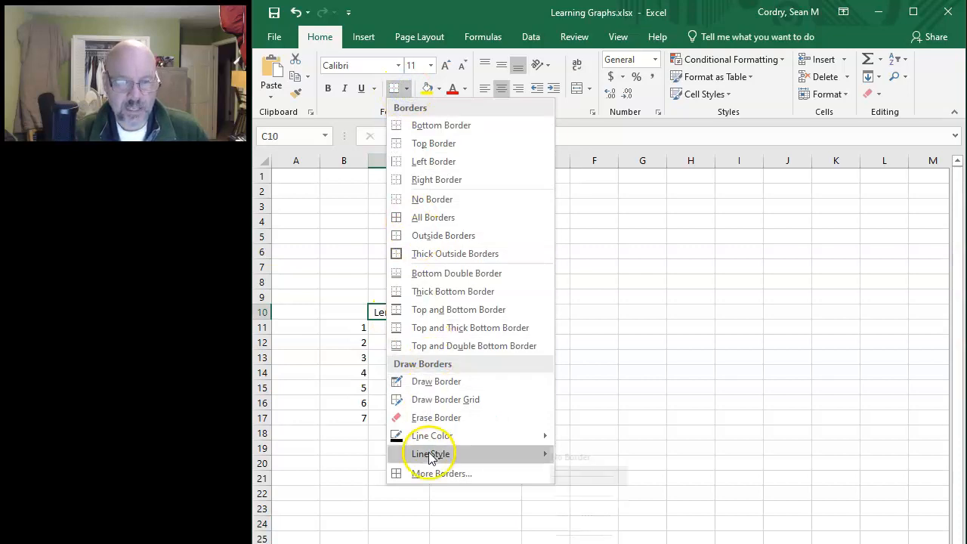
left_click(600, 477)
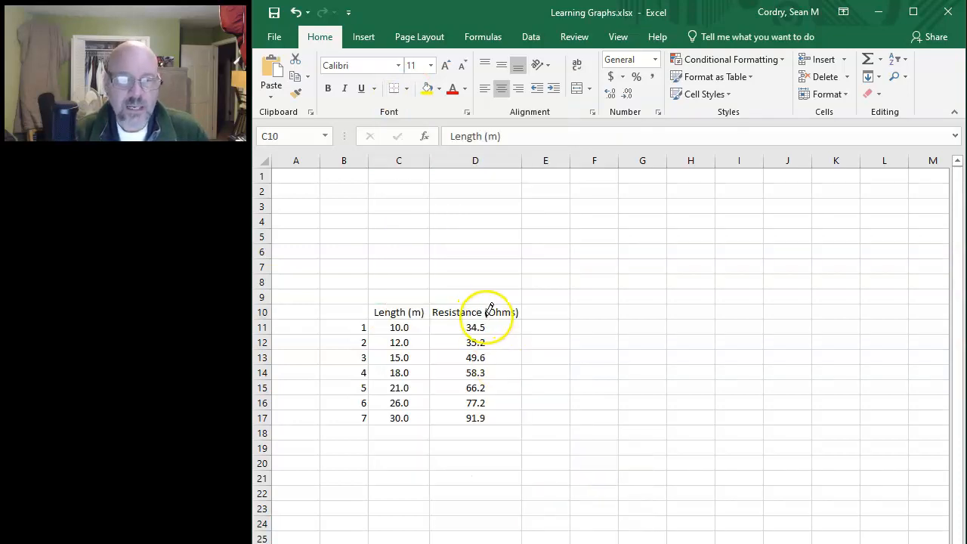
mouse_move(484, 318)
left_mouse_down()
mouse_move(406, 318)
mouse_move(428, 358)
mouse_move(428, 428)
left_mouse_up()
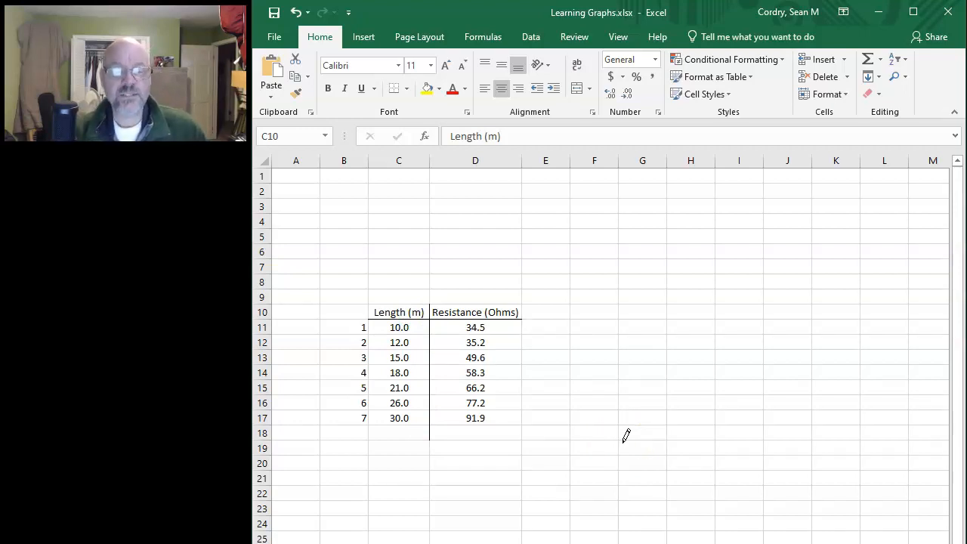
left_click(521, 444)
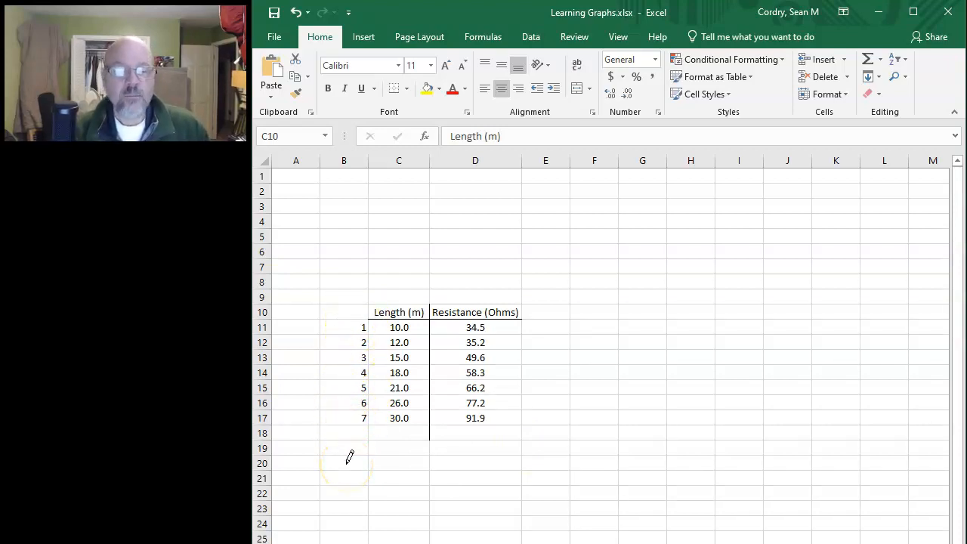
key("Escape")
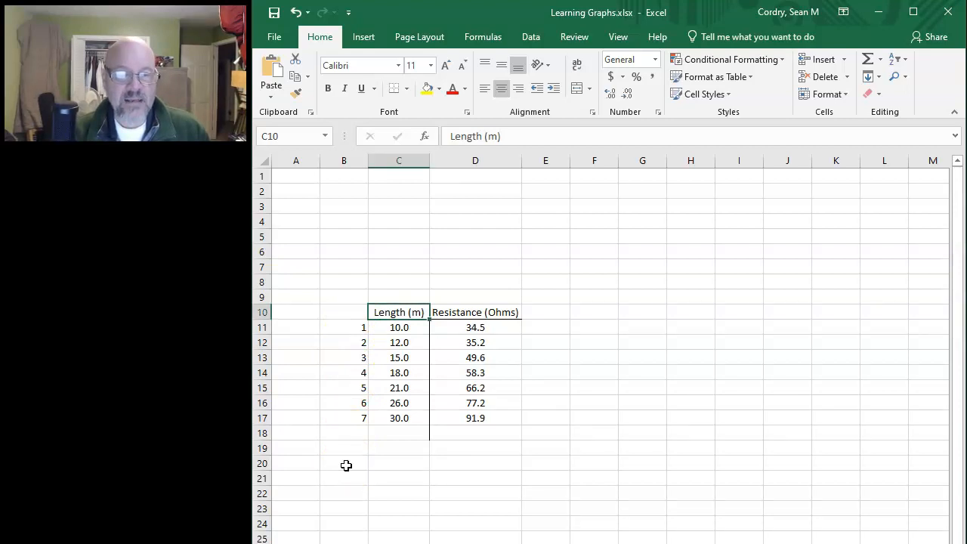
left_click(626, 465)
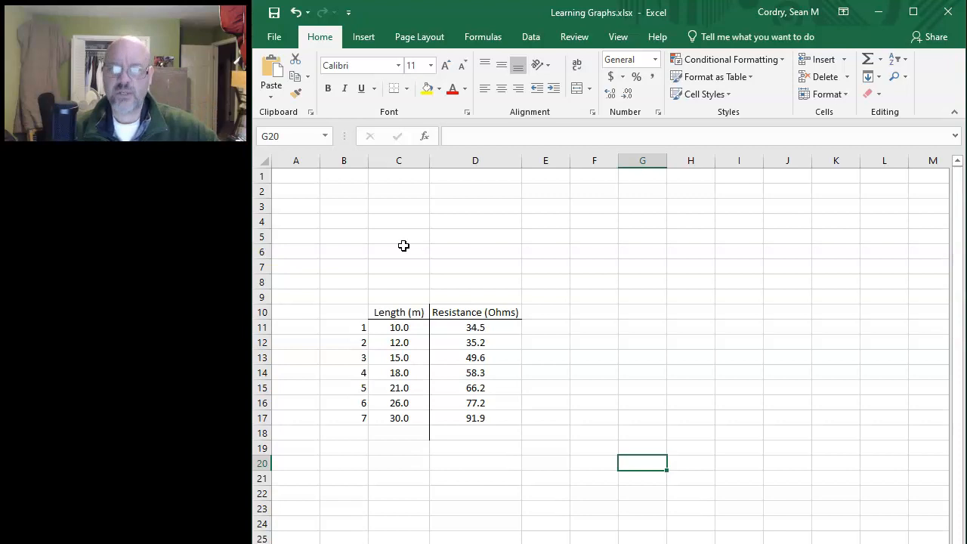
Try a markers-only scatter chart created from cell C14 inside the data table, and delete the resulting chart
left_click(366, 39)
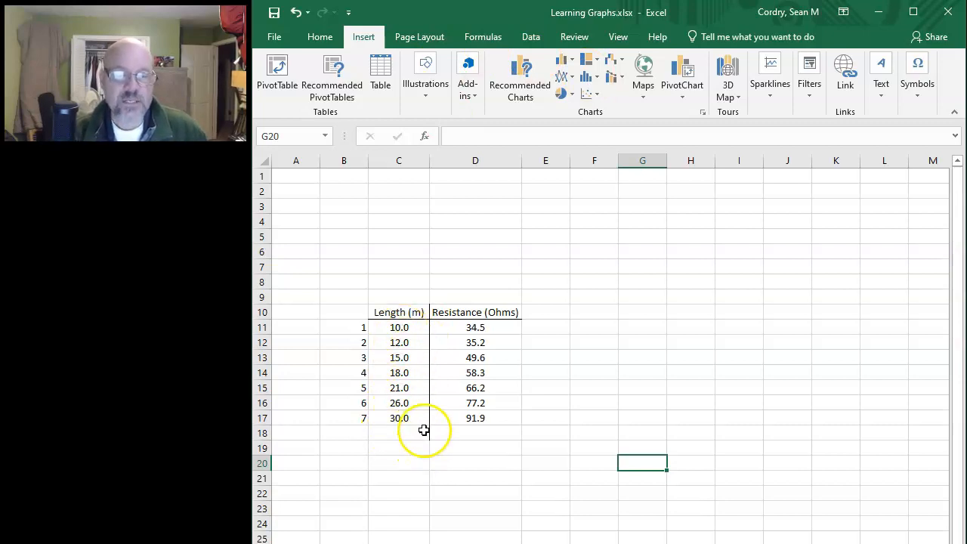
left_click(405, 373)
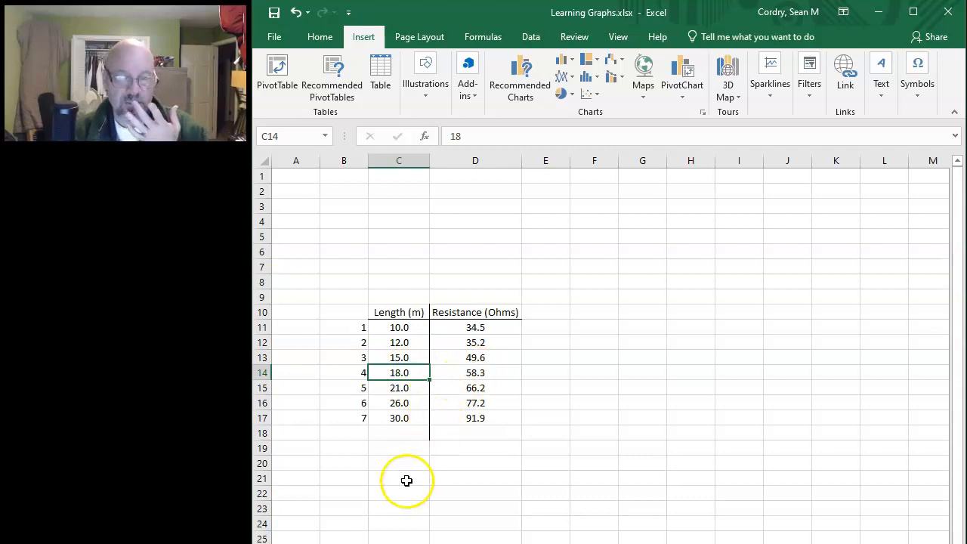
left_click(597, 93)
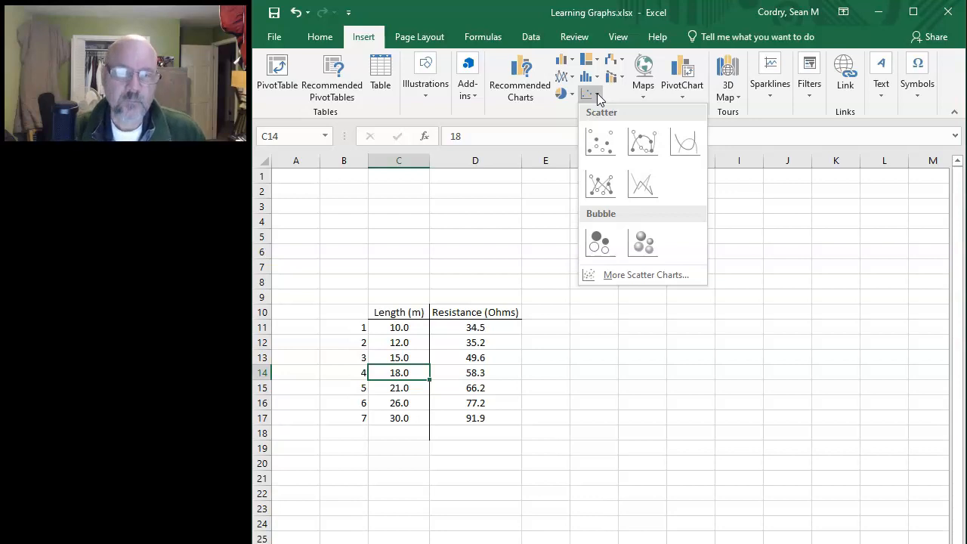
left_click(603, 148)
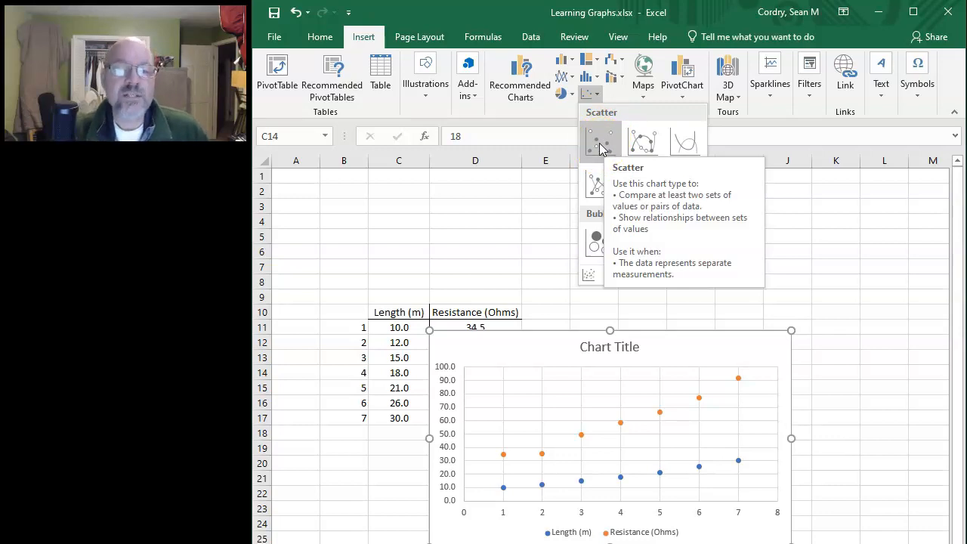
left_click(641, 144)
left_click(641, 143)
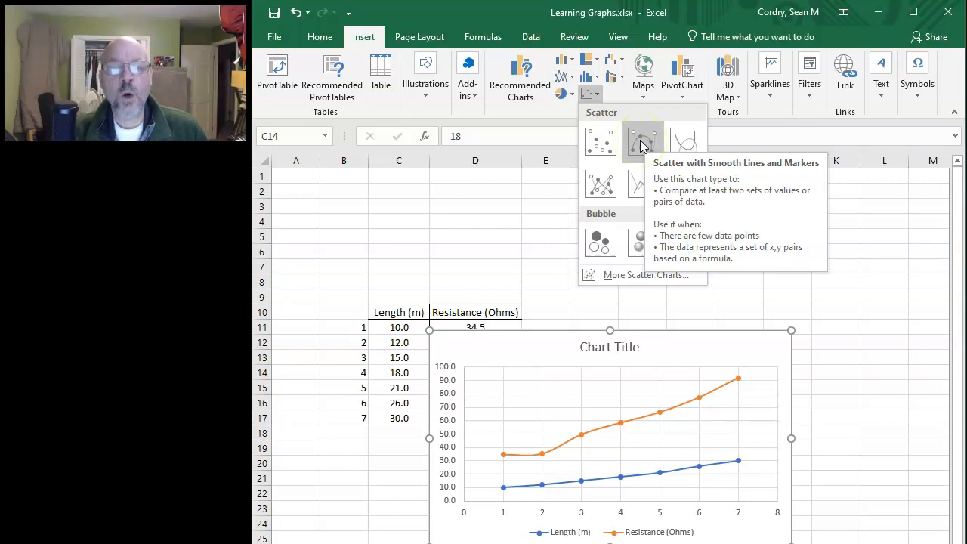
left_click(636, 155)
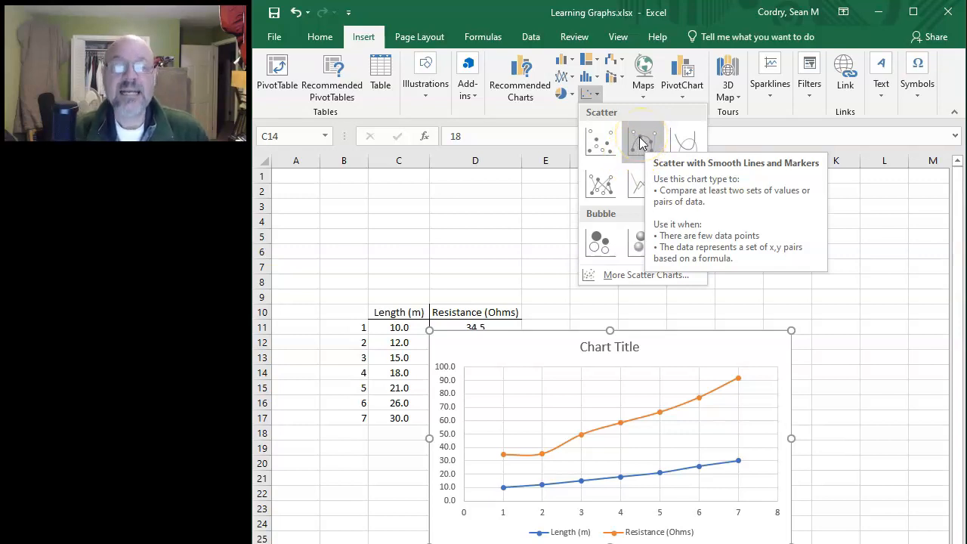
left_click(639, 148)
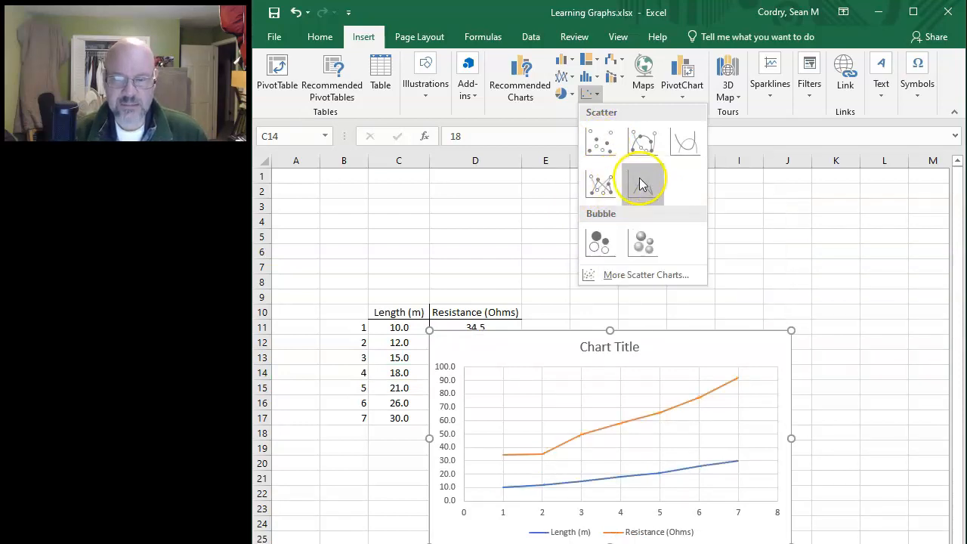
left_click(601, 144)
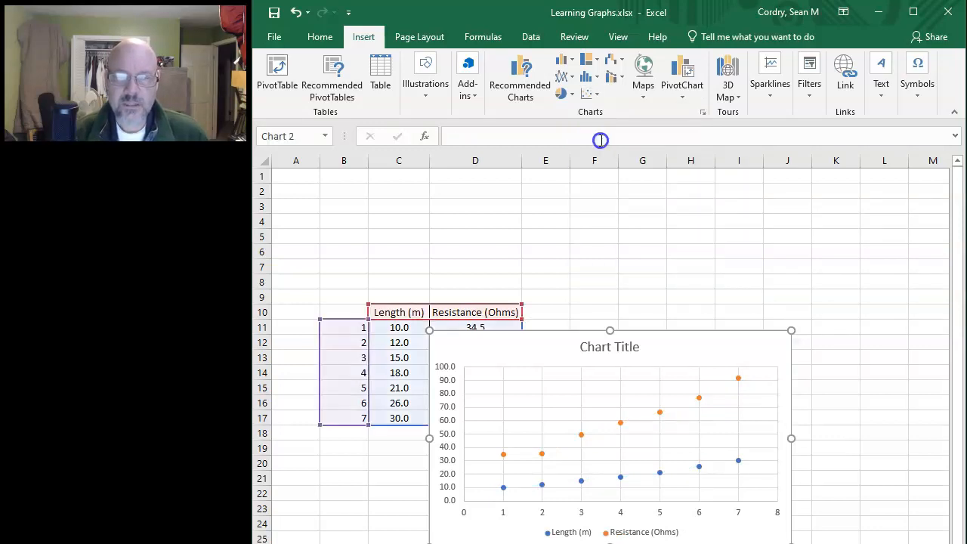
left_click_drag(663, 340, 770, 241)
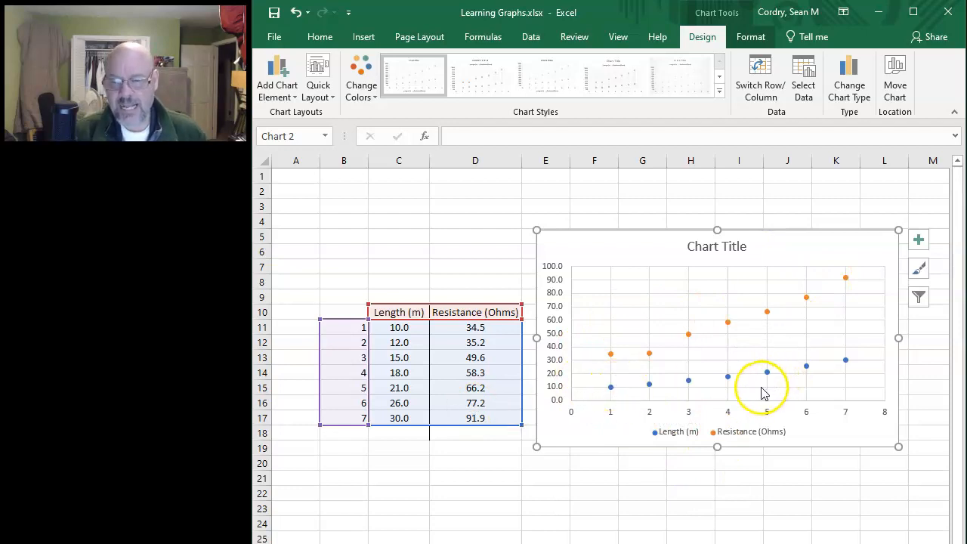
mouse_move(769, 378)
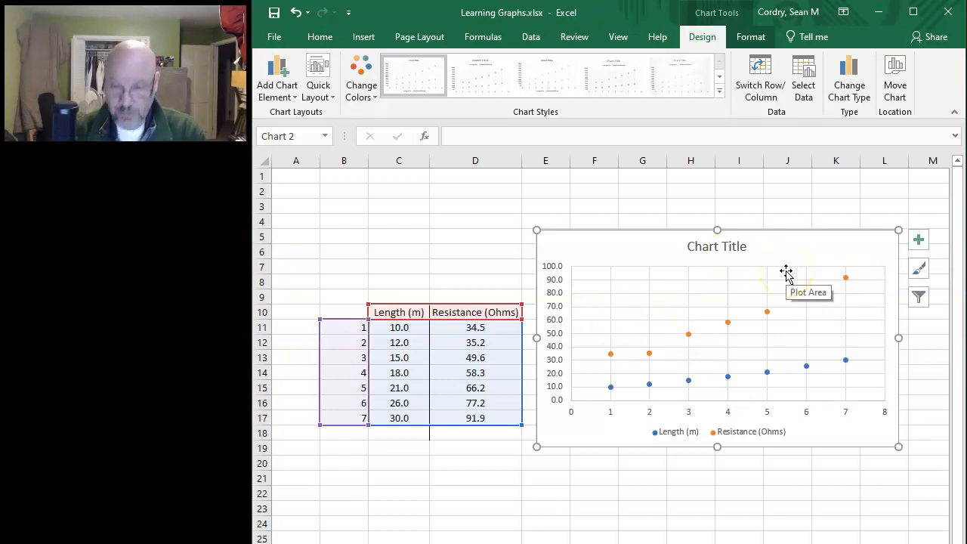
key("Delete")
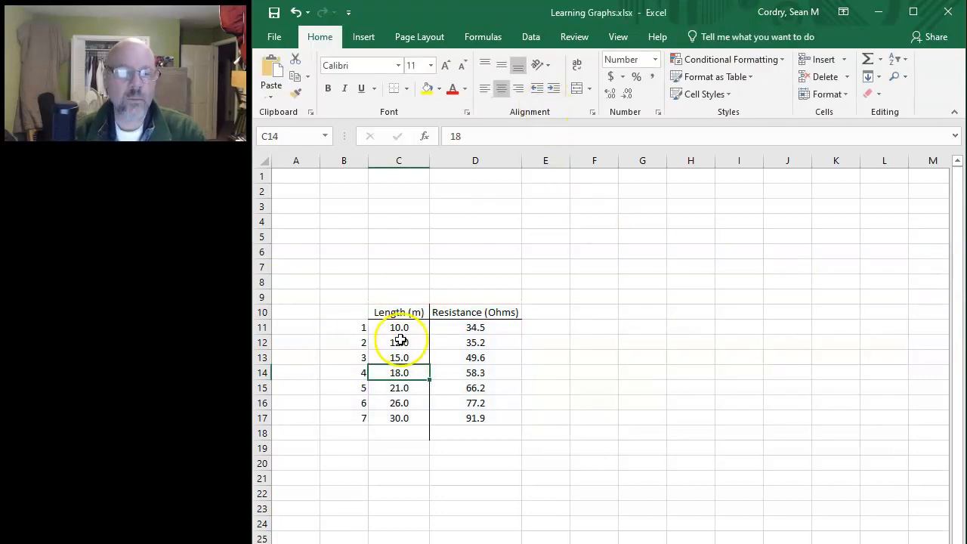
Insert a blank markers-only scatter chart from empty cell F11 and place it beside the data table
left_click(611, 325)
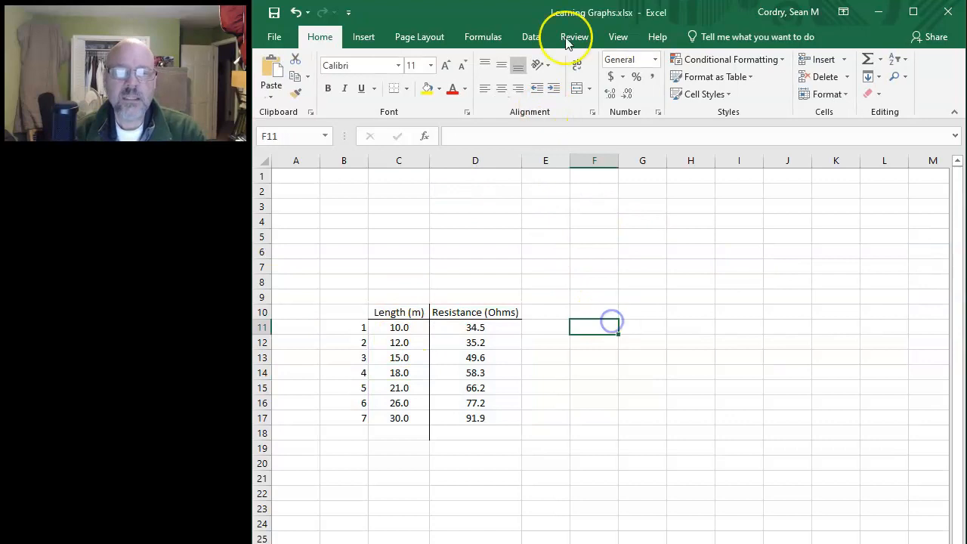
left_click(364, 36)
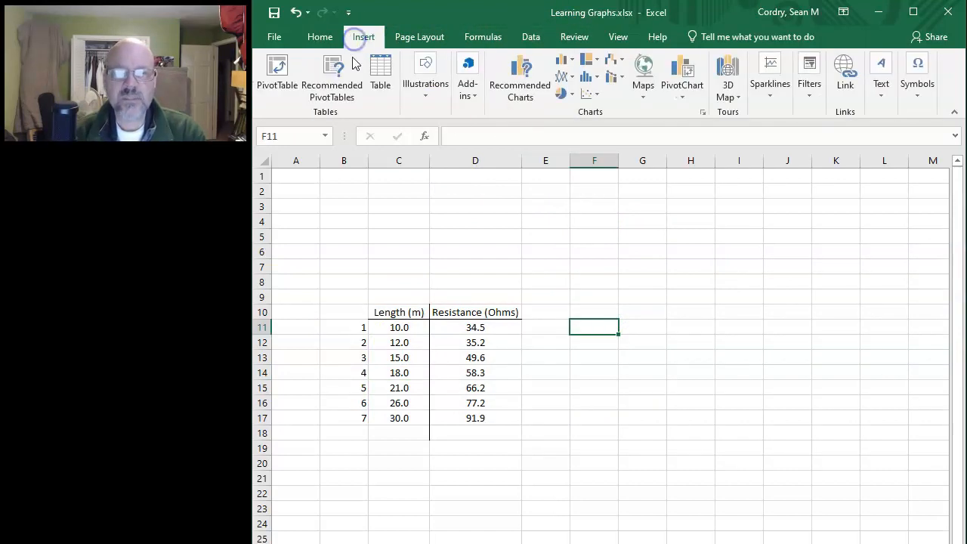
left_click(599, 93)
left_click(597, 147)
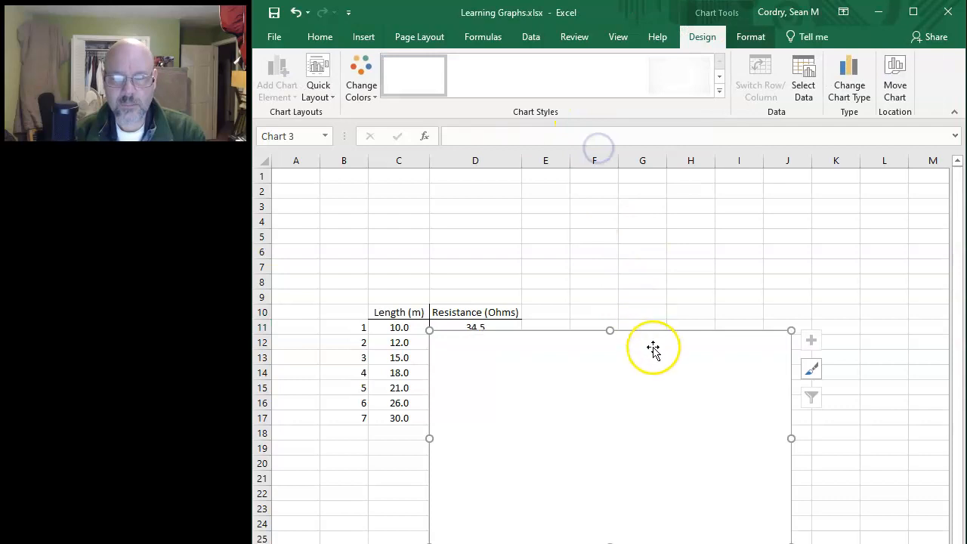
left_click_drag(661, 335, 767, 220)
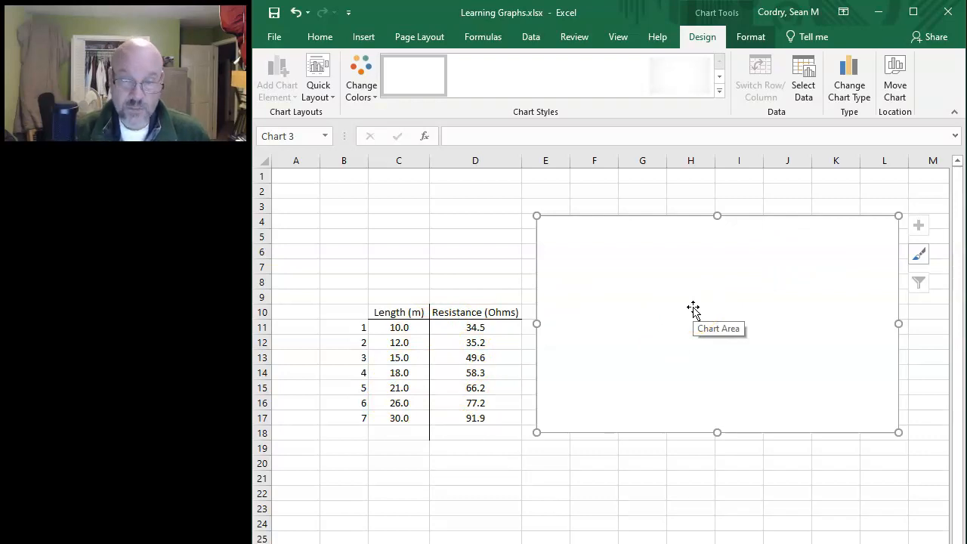
Add a new data series named "Resistance" to the blank scatter chart through its data source settings
left_click(806, 79)
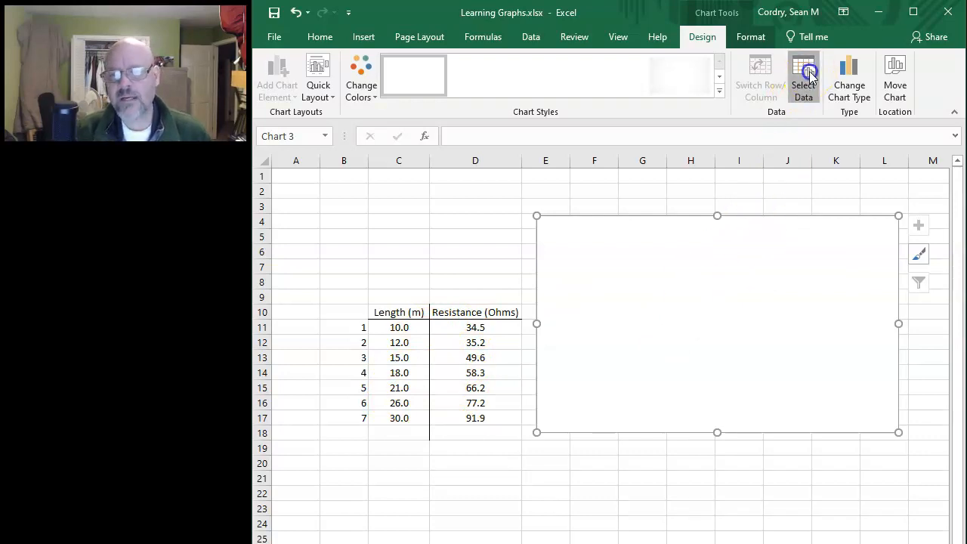
left_click_drag(945, 153, 187, 197)
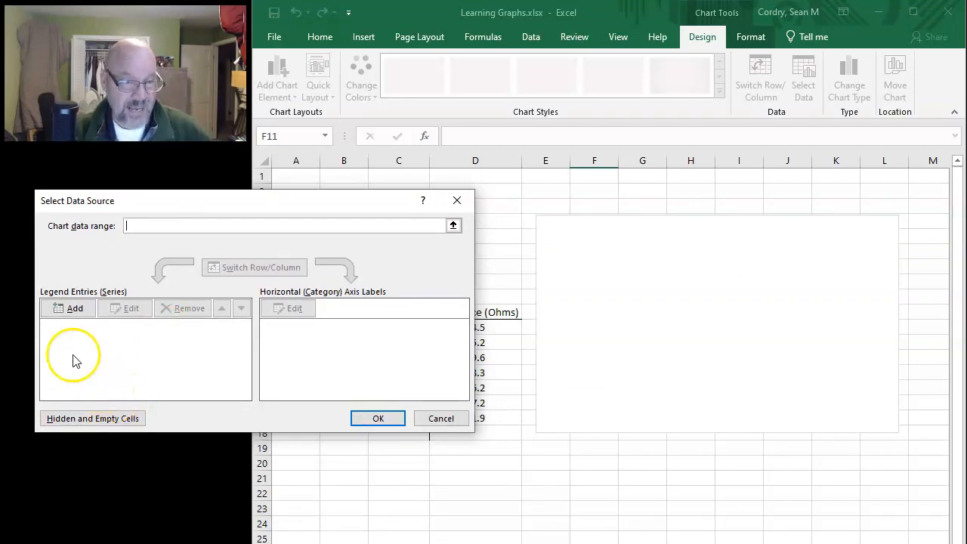
left_click(67, 308)
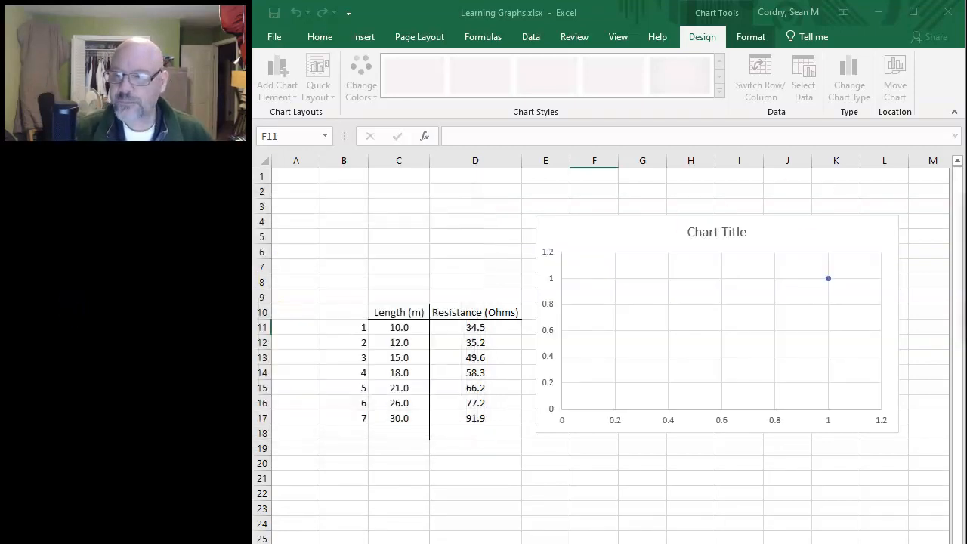
left_click_drag(611, 244, 217, 246)
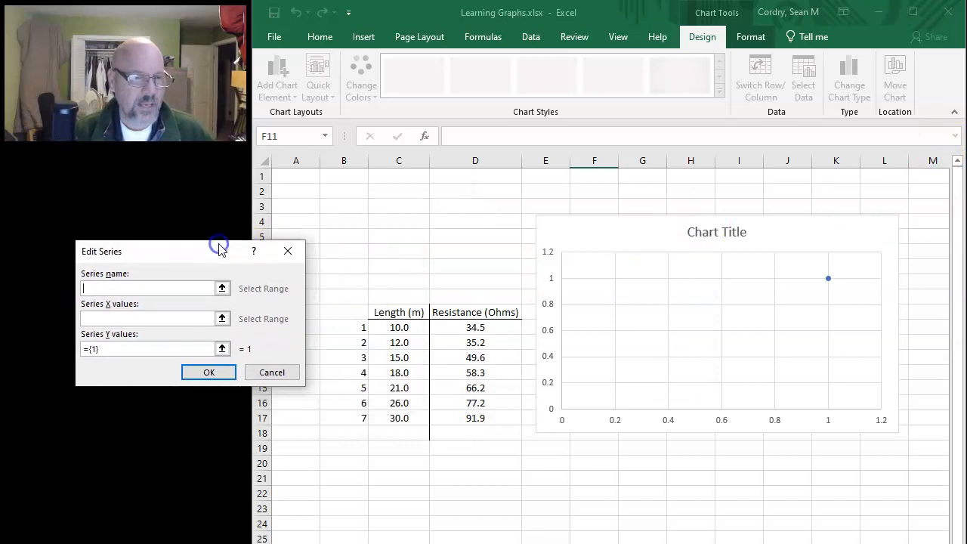
type("Resis")
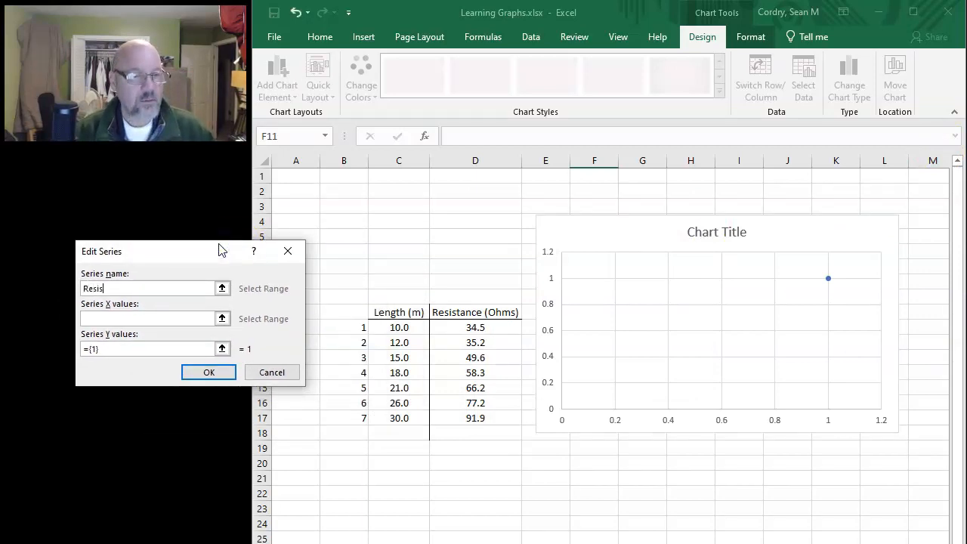
type("tance")
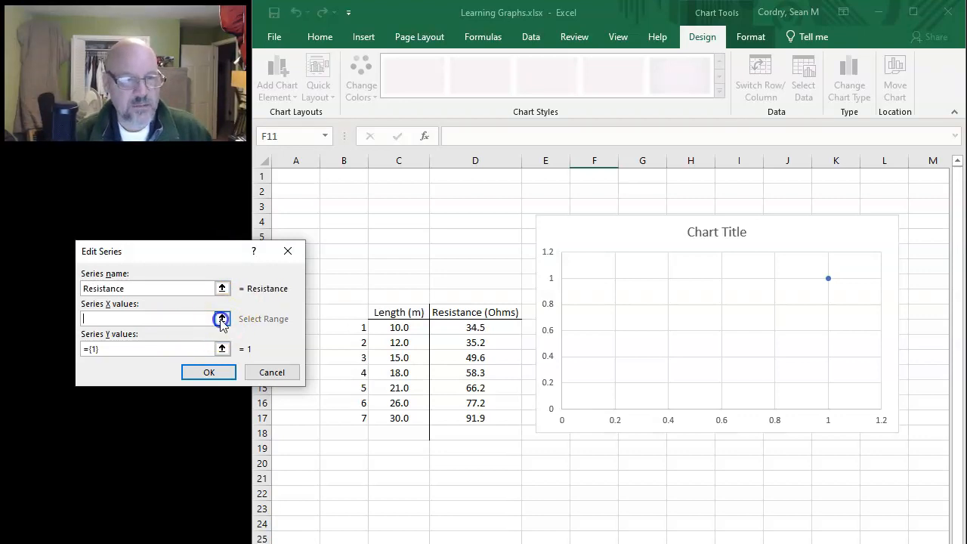
Set the Resistance series' X values to the length data in C11:C17
left_click(222, 319)
left_click_drag(406, 327, 403, 370)
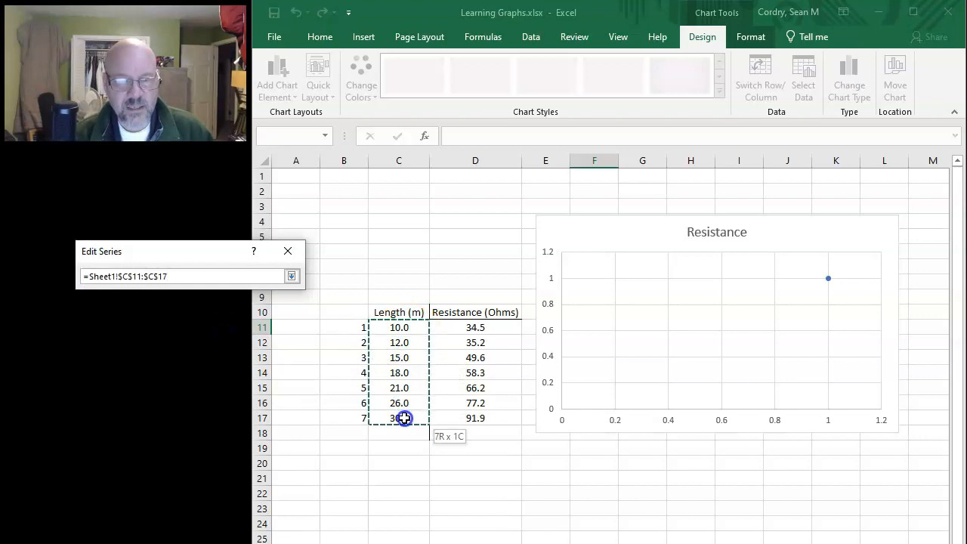
left_click_drag(405, 418, 405, 418)
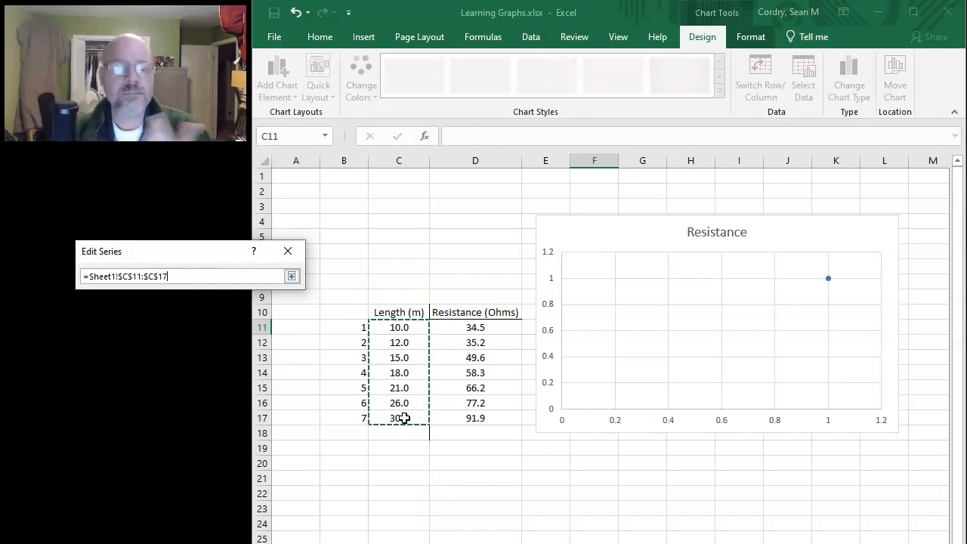
left_click(291, 276)
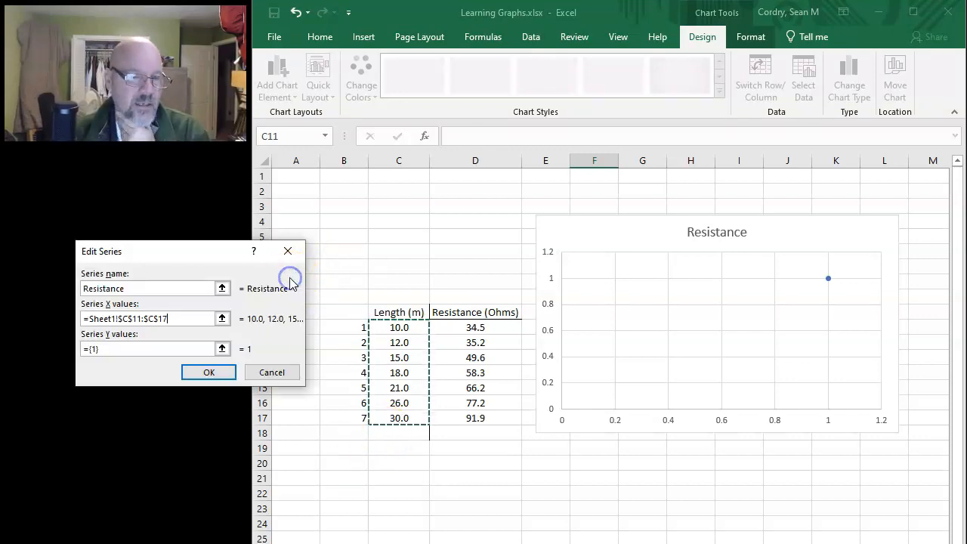
Replace the series' default Y values with the resistance data in D11:D17 and apply the chart's data source
left_click(119, 347)
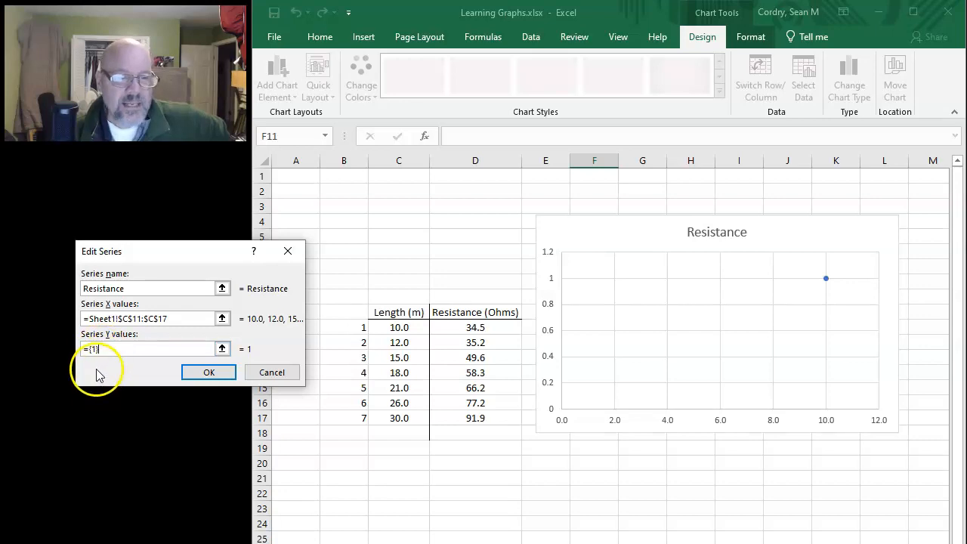
double_click(104, 348)
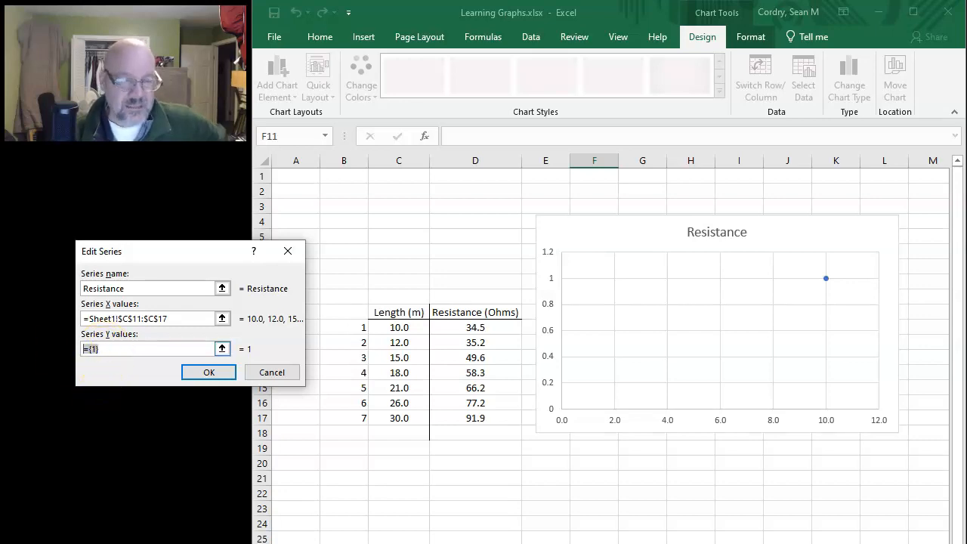
key("BackSpace")
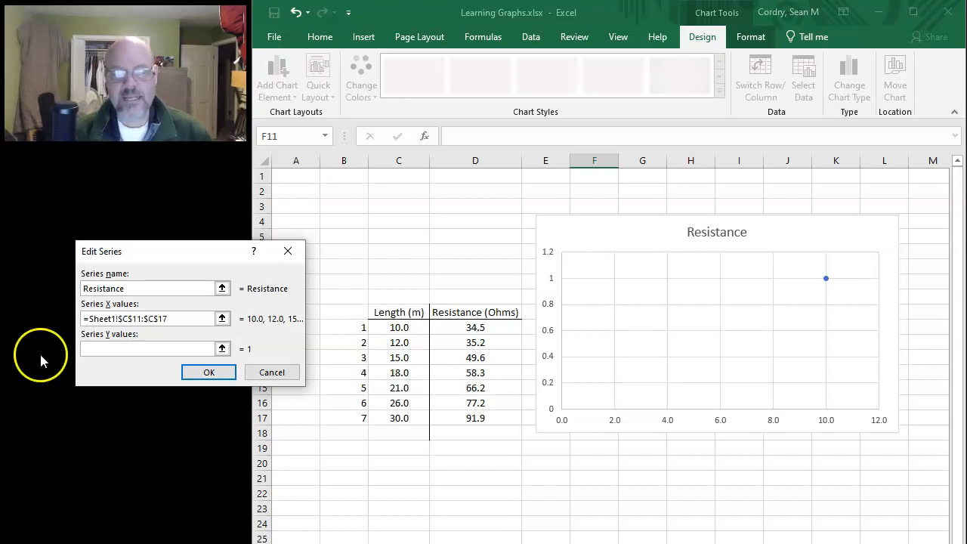
left_click_drag(453, 331, 452, 423)
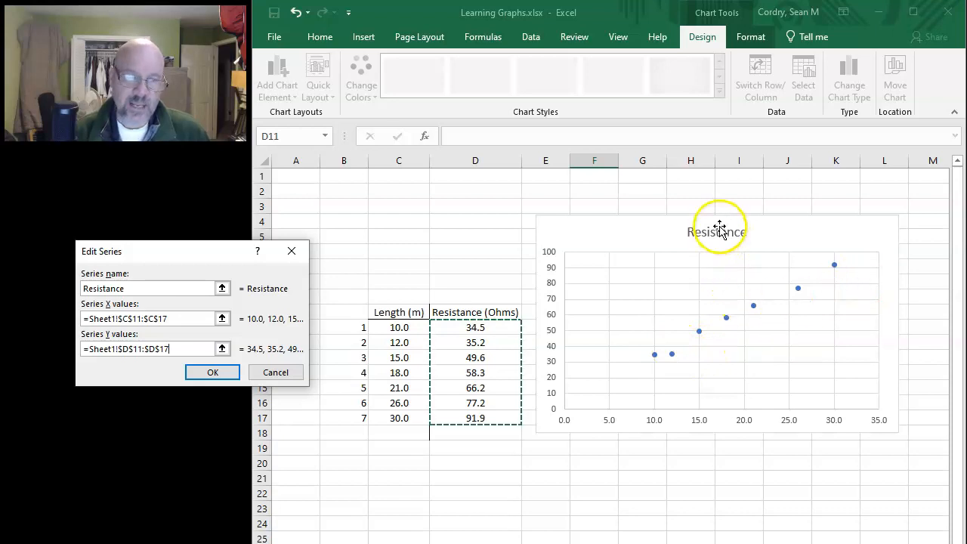
left_click(214, 372)
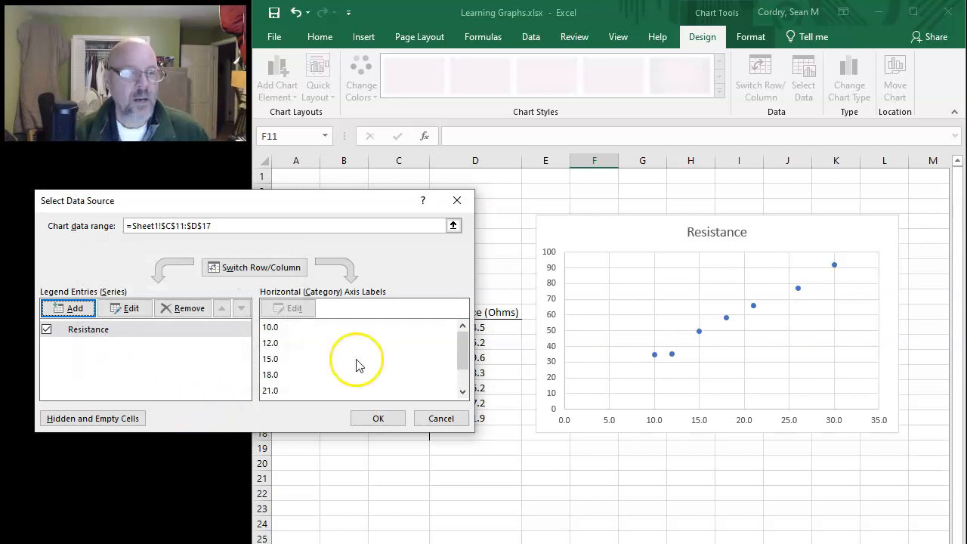
left_click(378, 419)
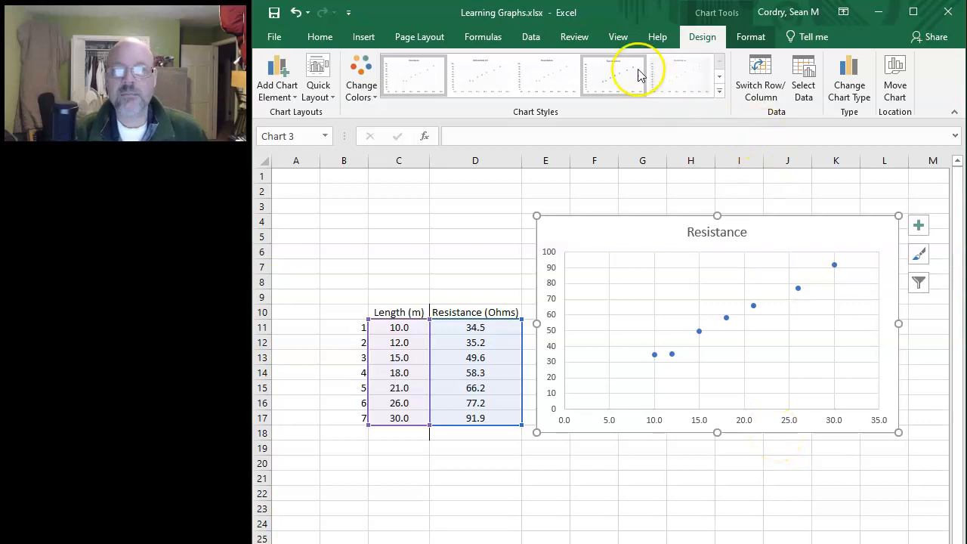
Reposition the Excel window so the chart elements list fits on screen, and add axis titles to the chart
left_click_drag(626, 15, 557, 25)
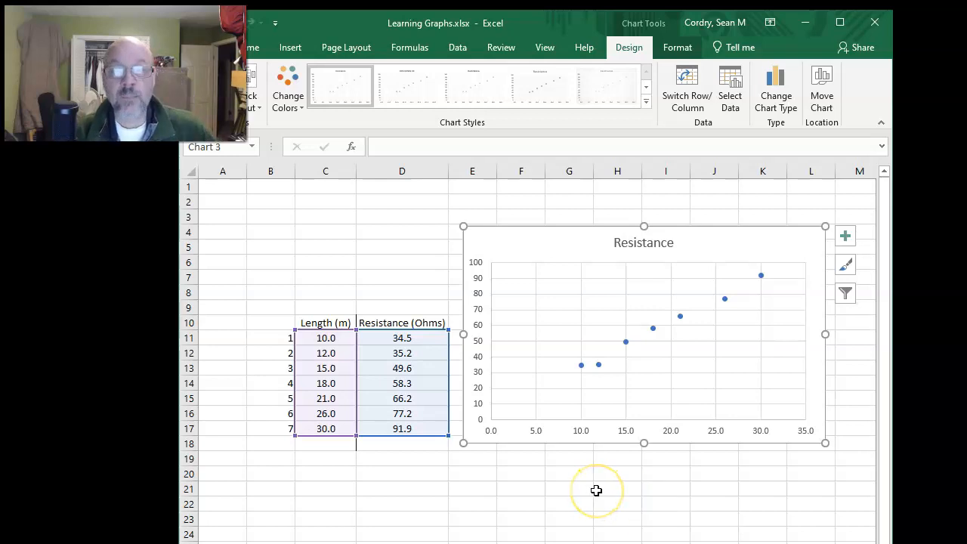
left_click(846, 237)
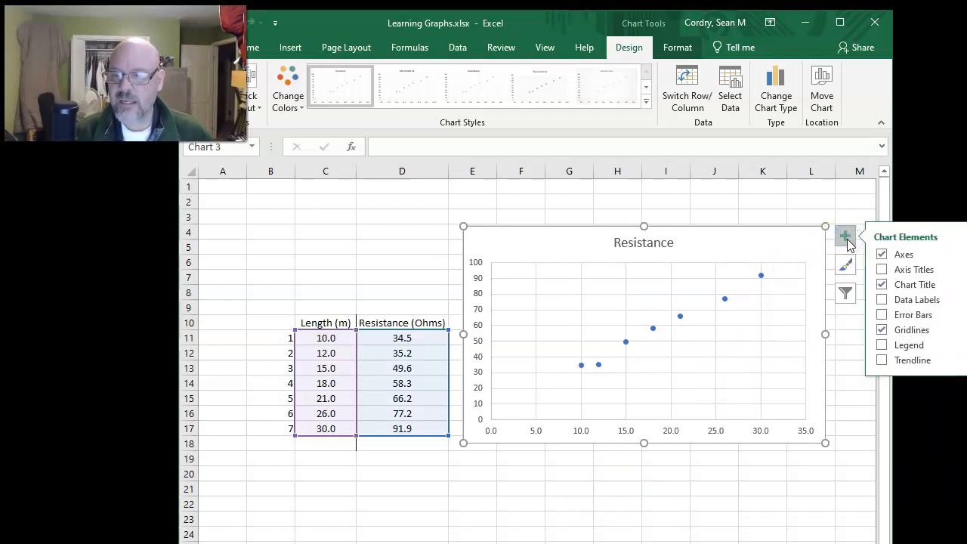
left_click_drag(524, 21, 504, 21)
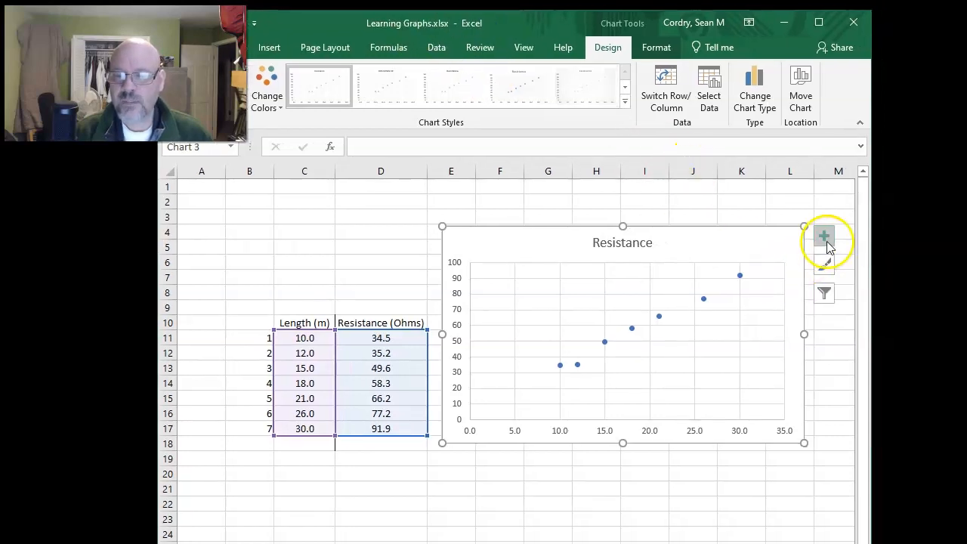
left_click(828, 246)
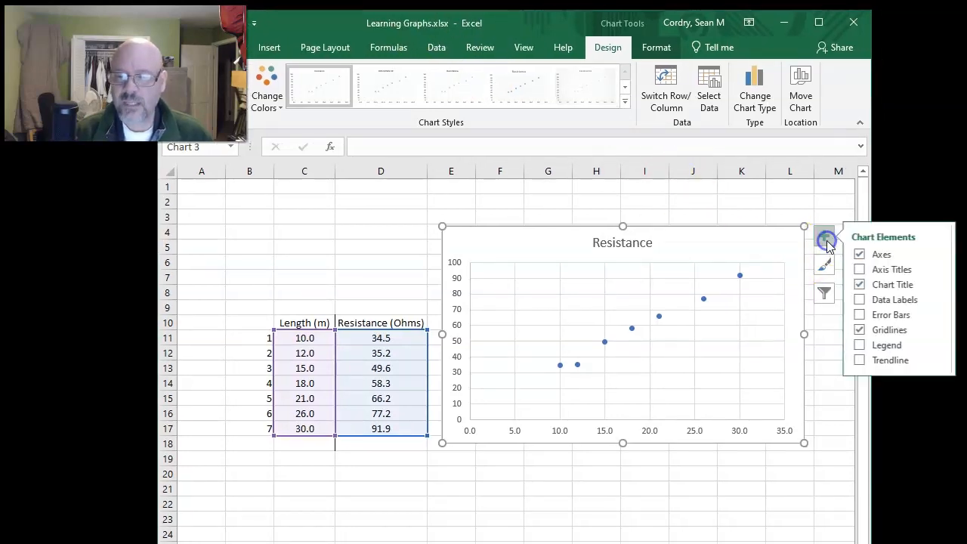
left_click(861, 270)
left_click(858, 270)
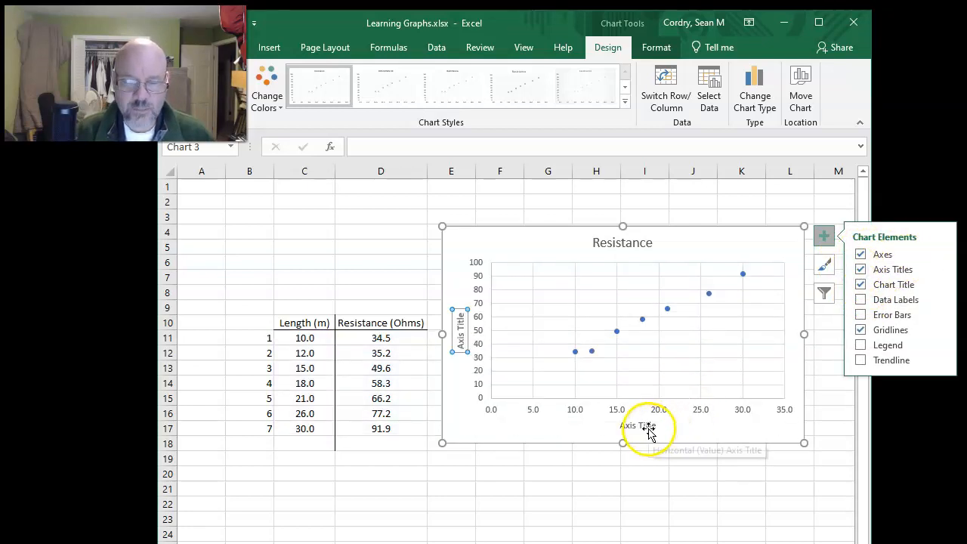
Change the vertical axis title to "Resistance (Ohms)"
left_click(462, 331)
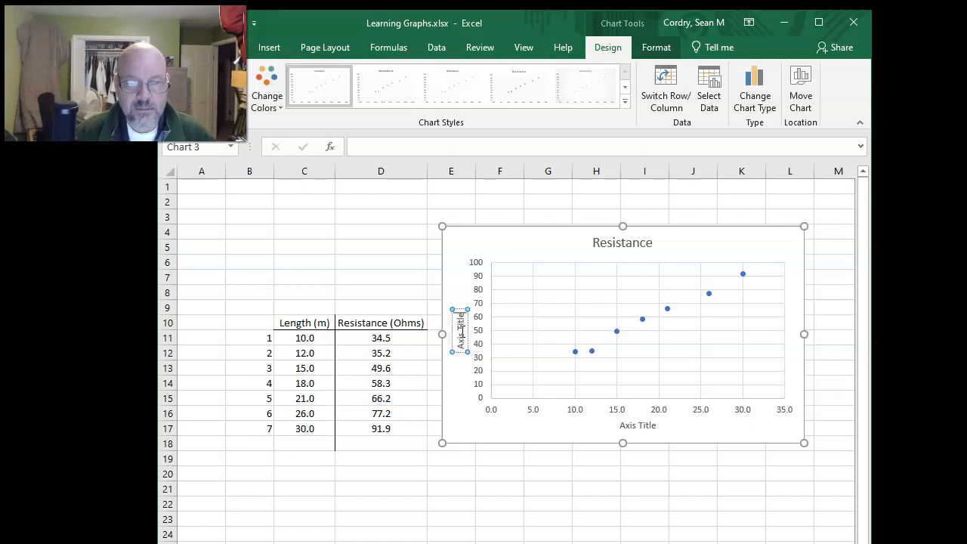
double_click(462, 328)
type("Resistance (Ohms)")
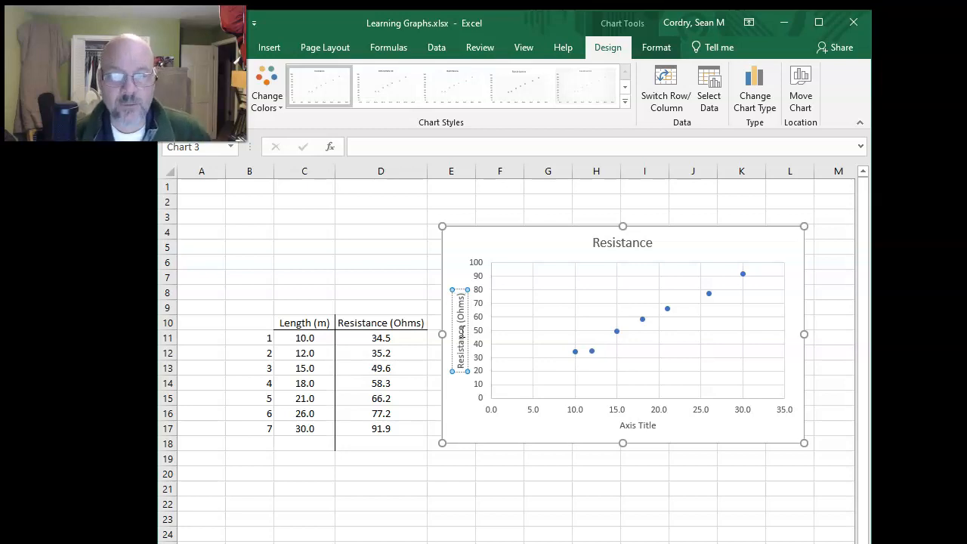
Change the horizontal axis title to "Length (m)"
left_click(640, 426)
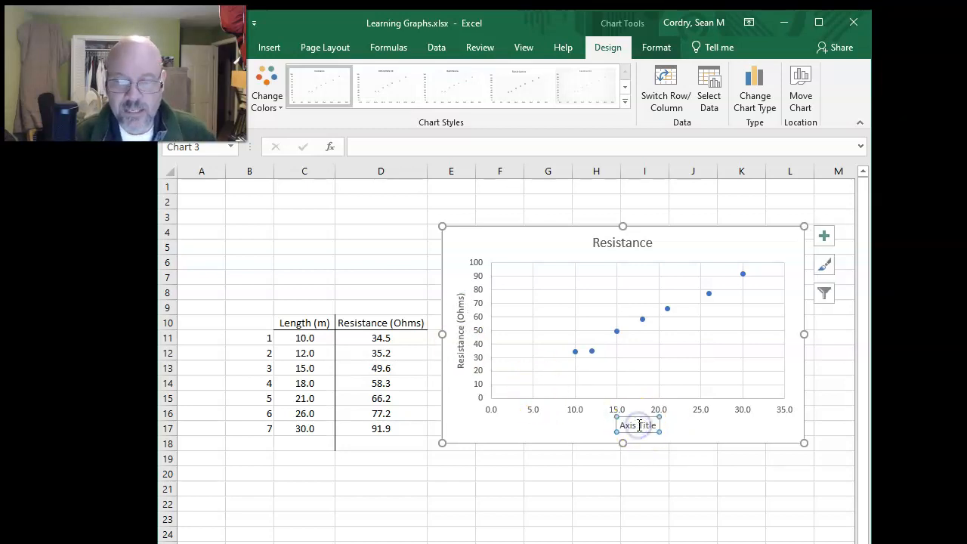
triple_click(642, 427)
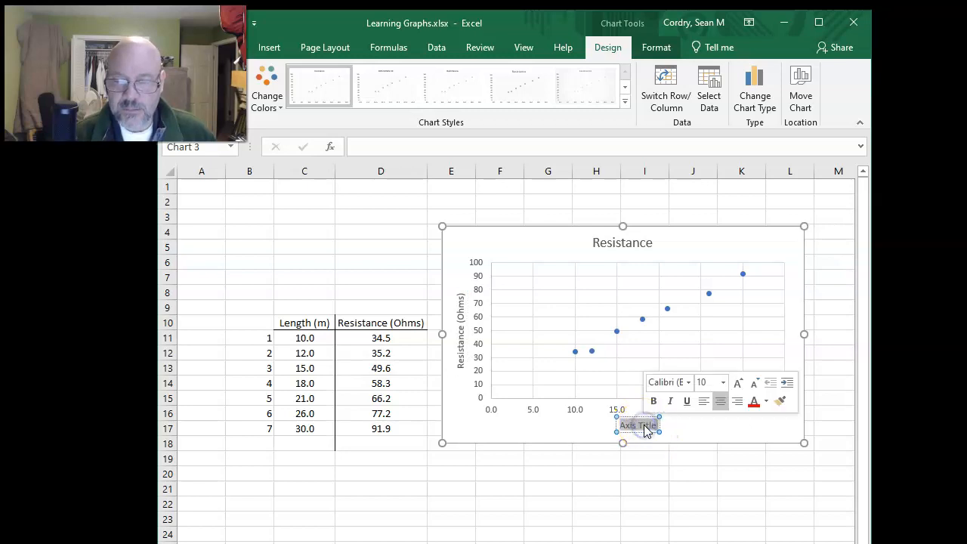
type("Length (")
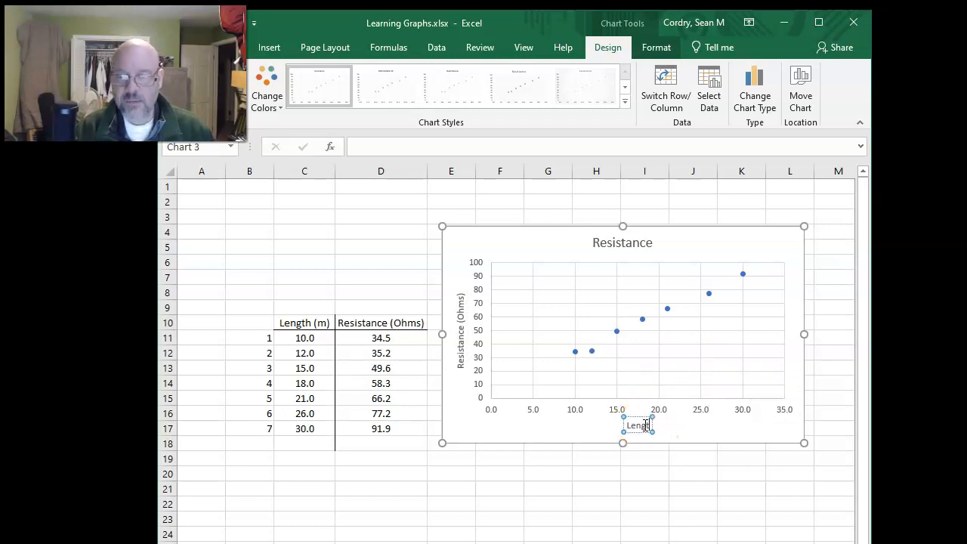
type("m)")
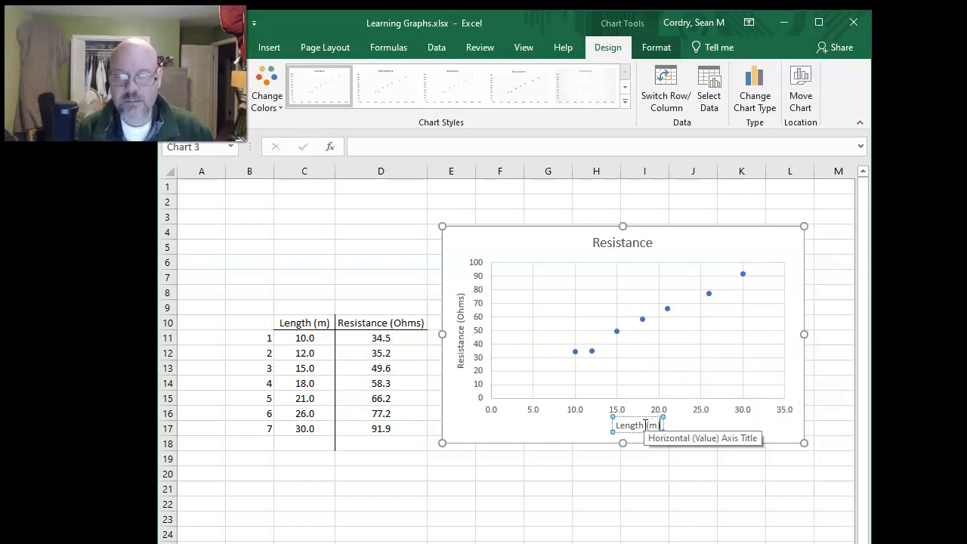
left_click(518, 432)
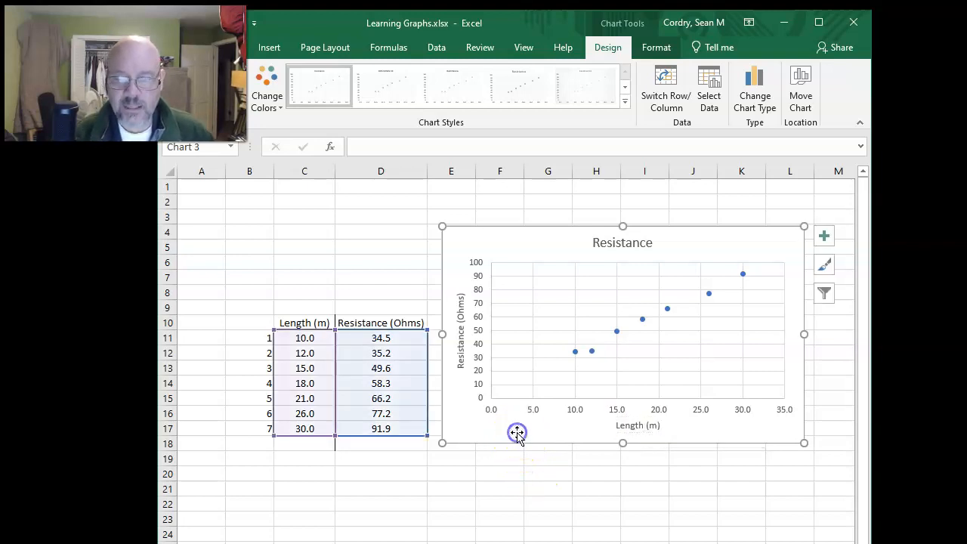
Change the chart title to "Resistance as a Function of Length" and deselect the chart
left_click(614, 243)
left_click(614, 243)
double_click(614, 242)
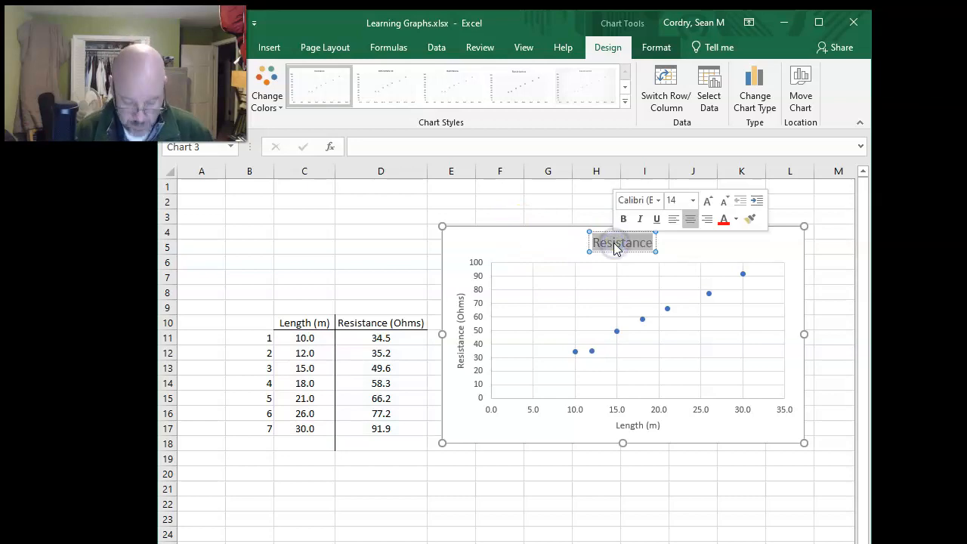
type("Resistanc")
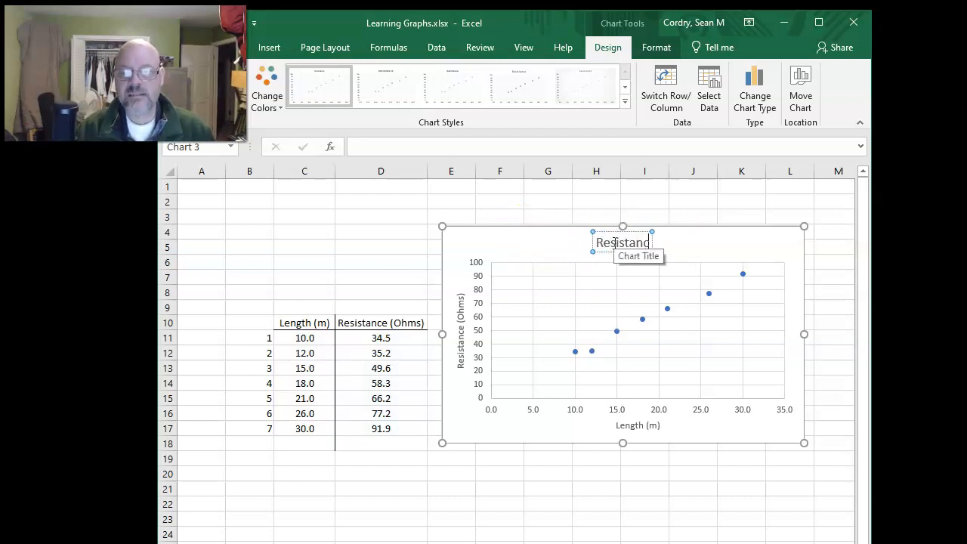
type("e as a Function of Leng")
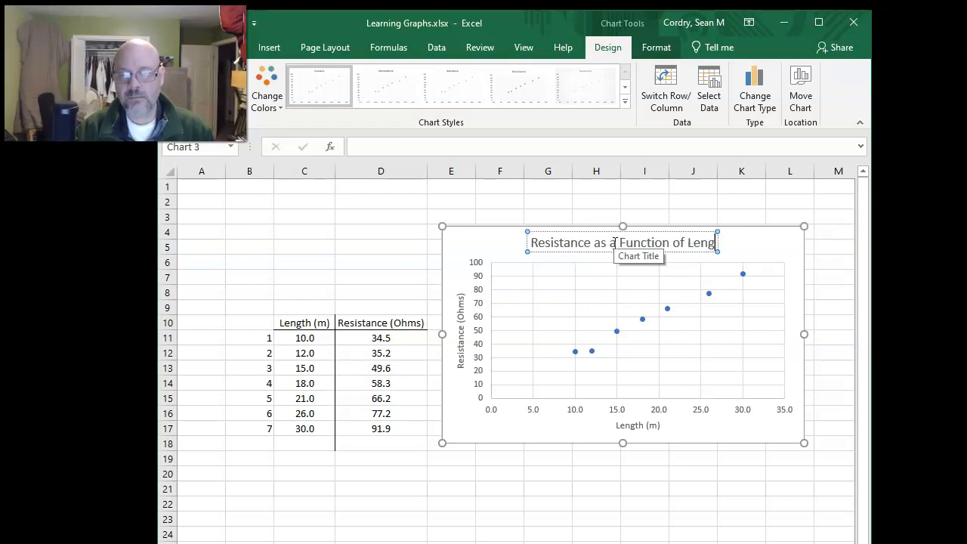
type("th")
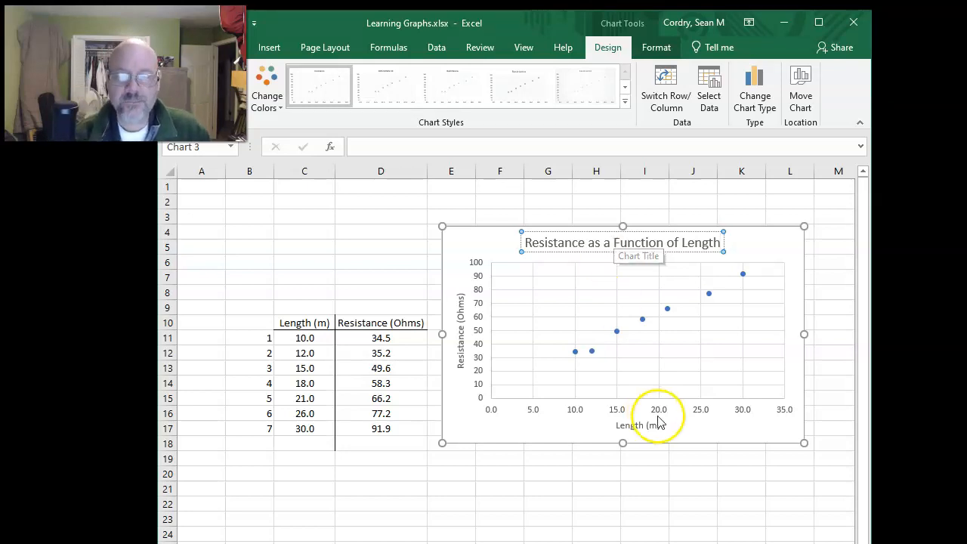
left_click(655, 495)
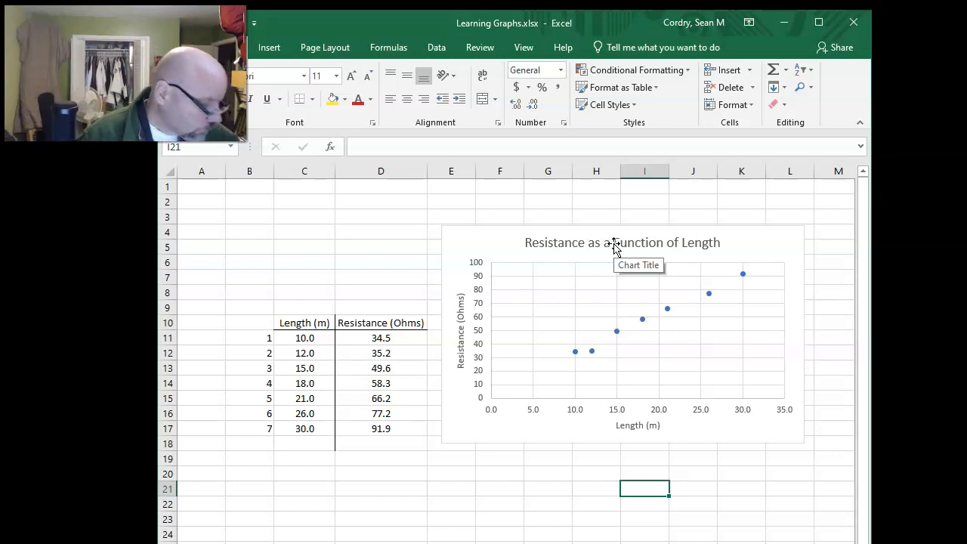
Select the Resistance data series in the chart and add error bars to it
left_click(705, 269)
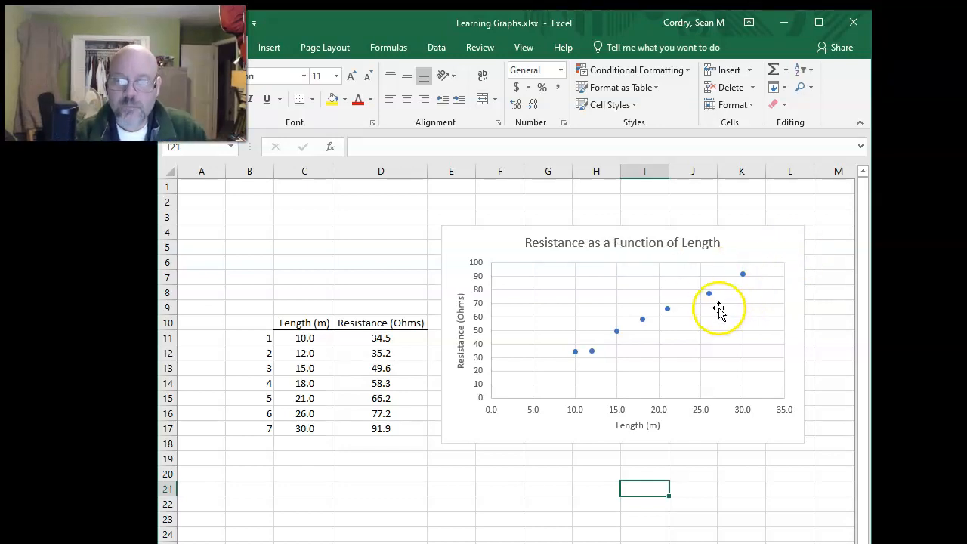
mouse_move(711, 301)
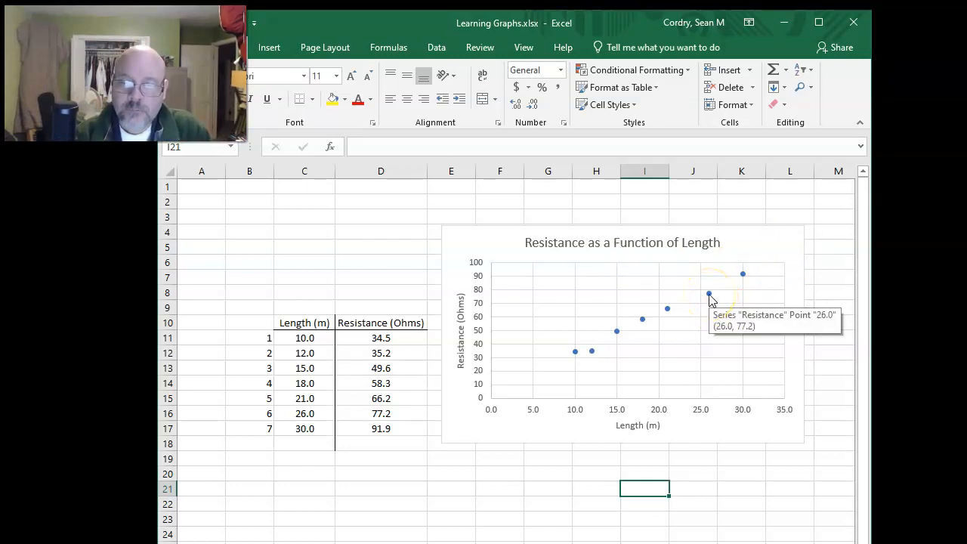
left_click(709, 297)
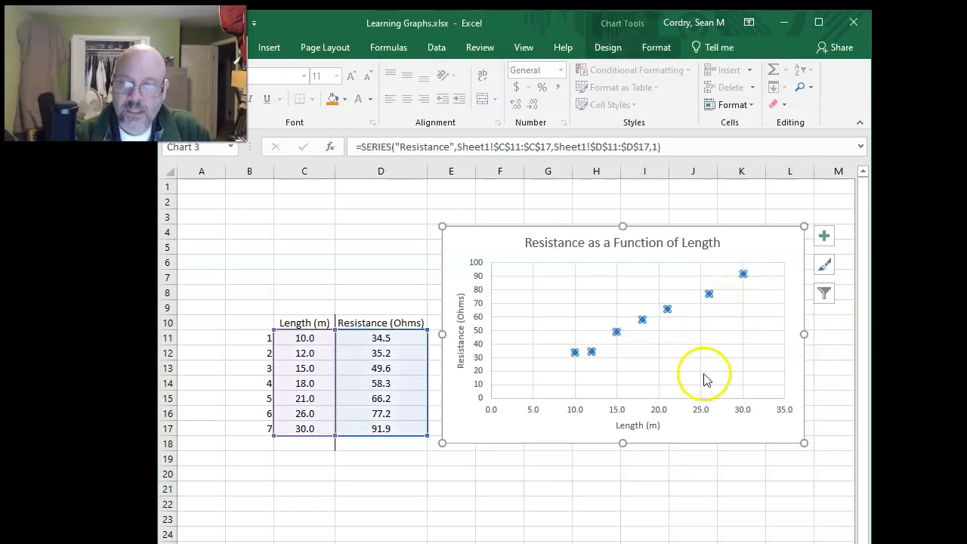
mouse_move(708, 294)
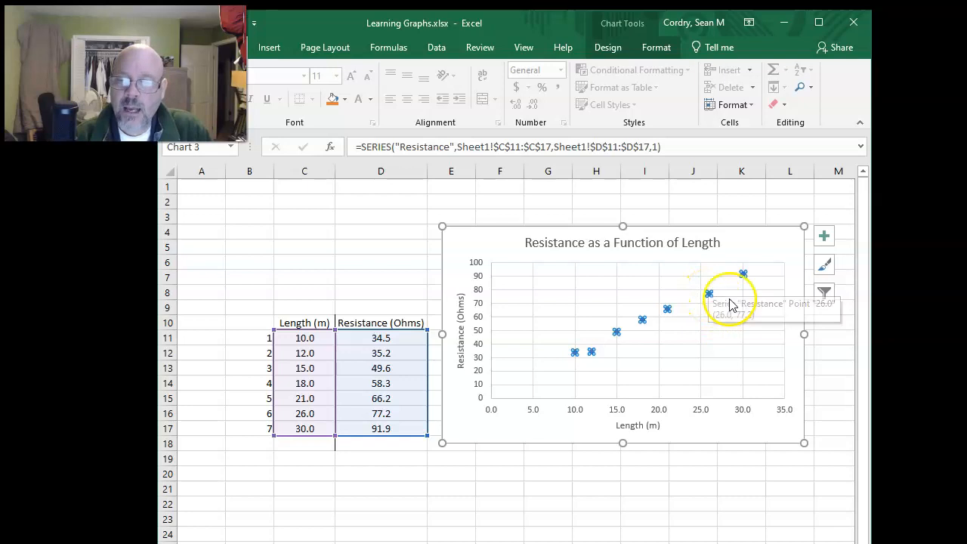
left_click(826, 239)
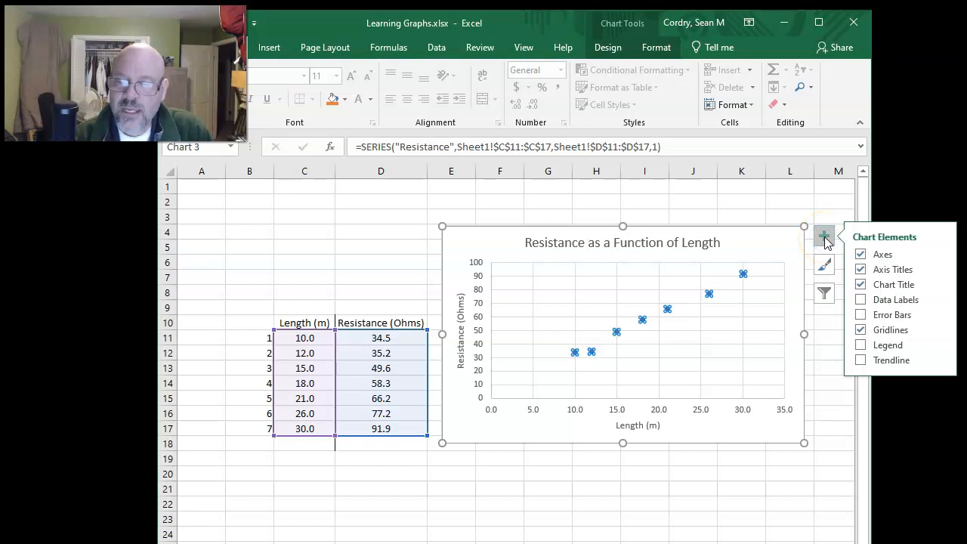
left_click(861, 316)
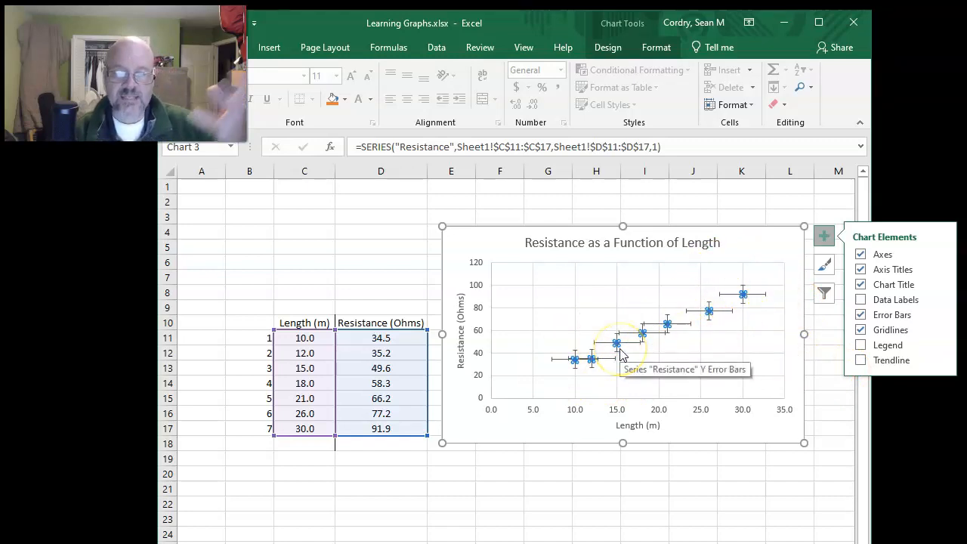
Try deleting the horizontal error bars and the vertical error bars separately, undoing each deletion
left_click(760, 296)
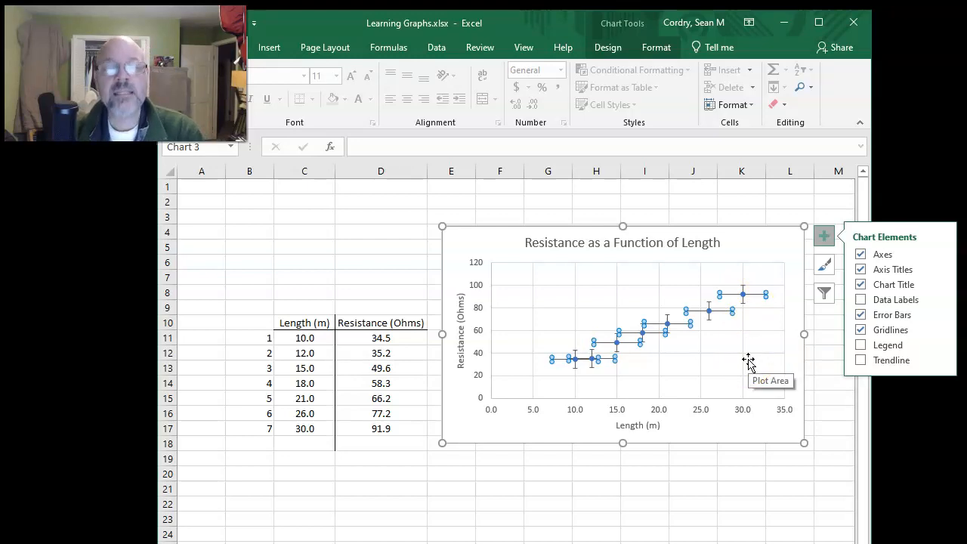
key("Delete")
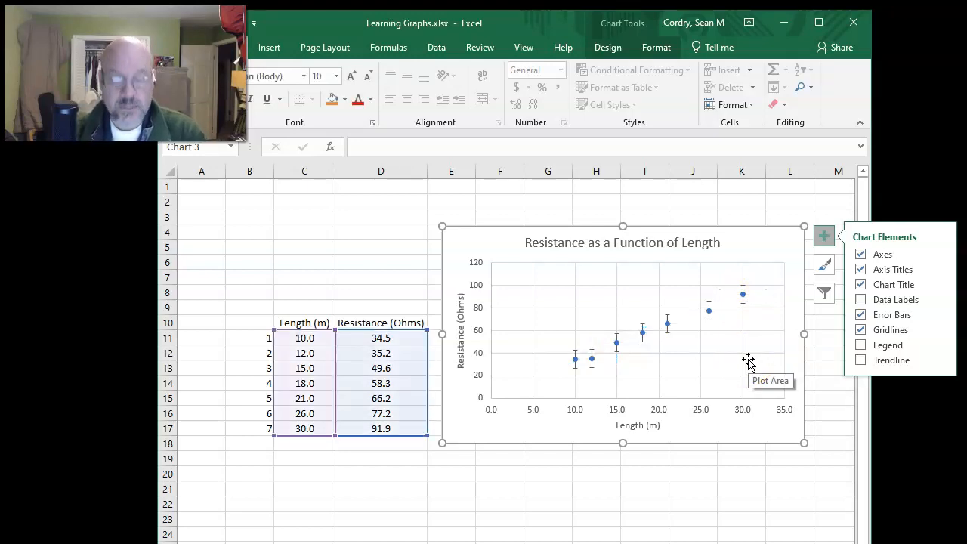
key("ctrl+z")
left_click(741, 311)
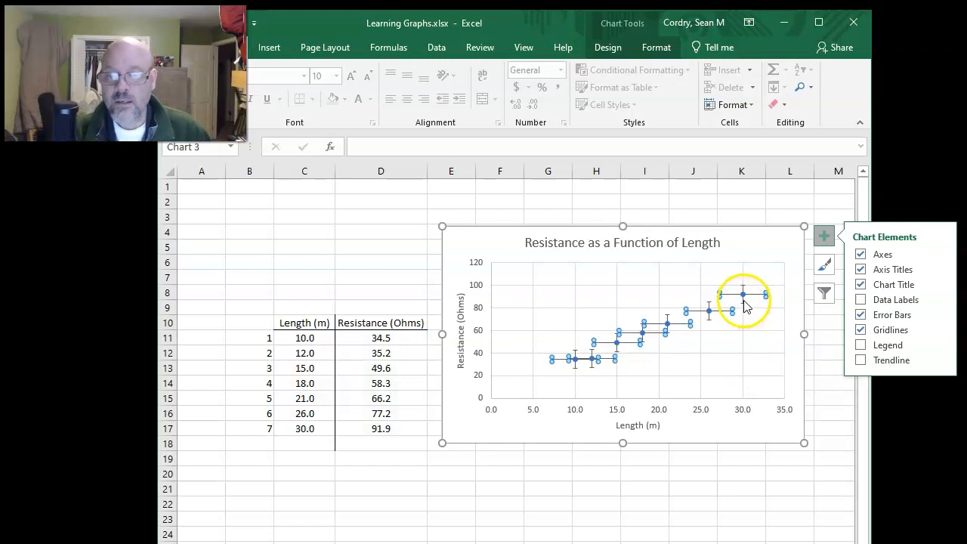
left_click(743, 304)
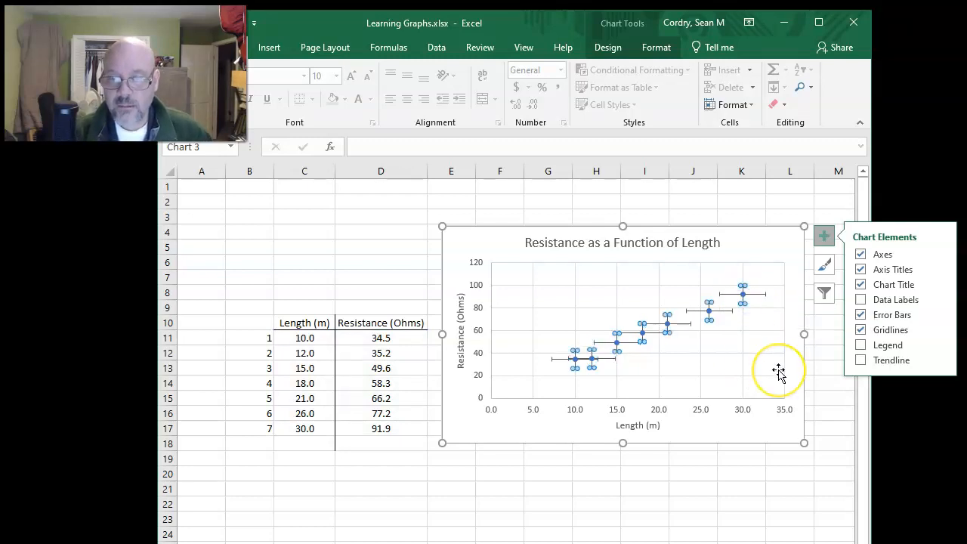
key("Delete")
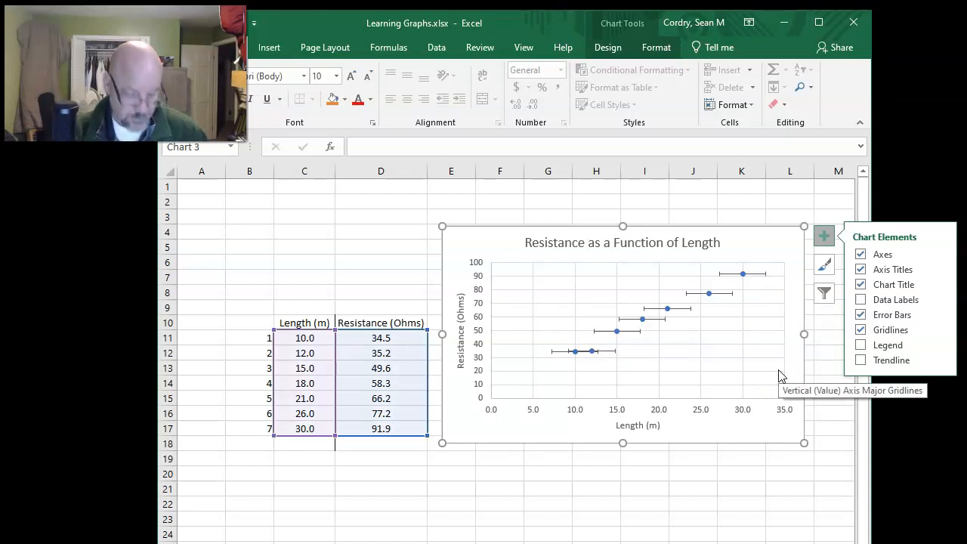
key("ctrl+z")
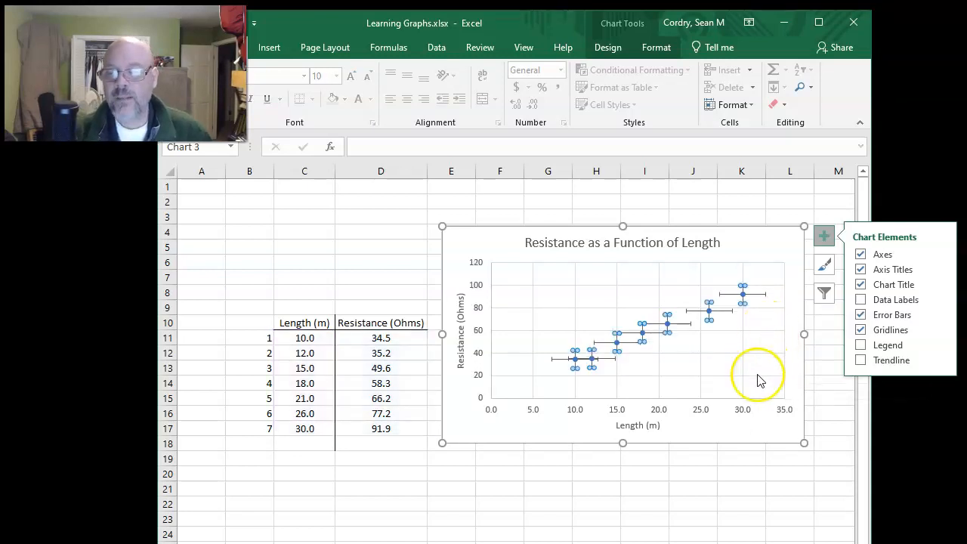
left_click(760, 368)
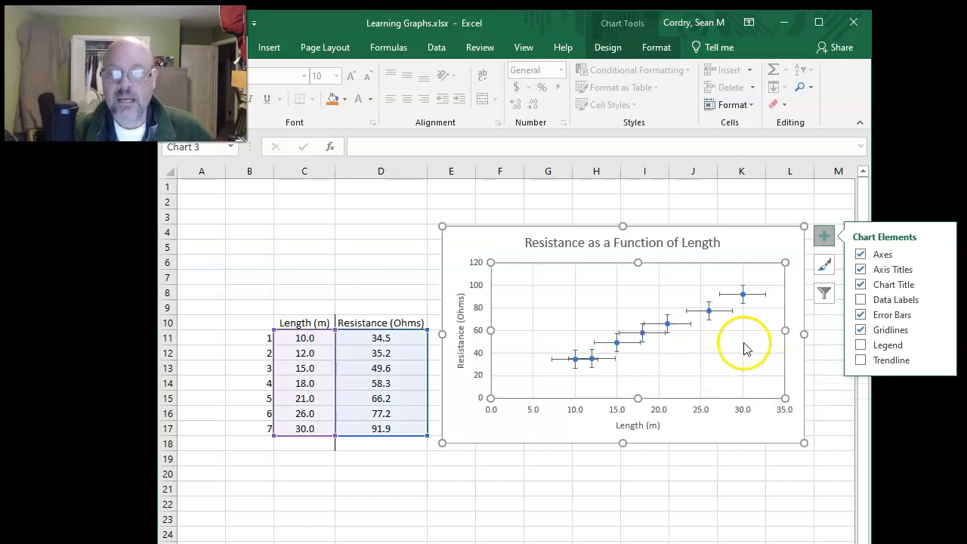
Delete the horizontal error bars from the Resistance series
left_click(758, 300)
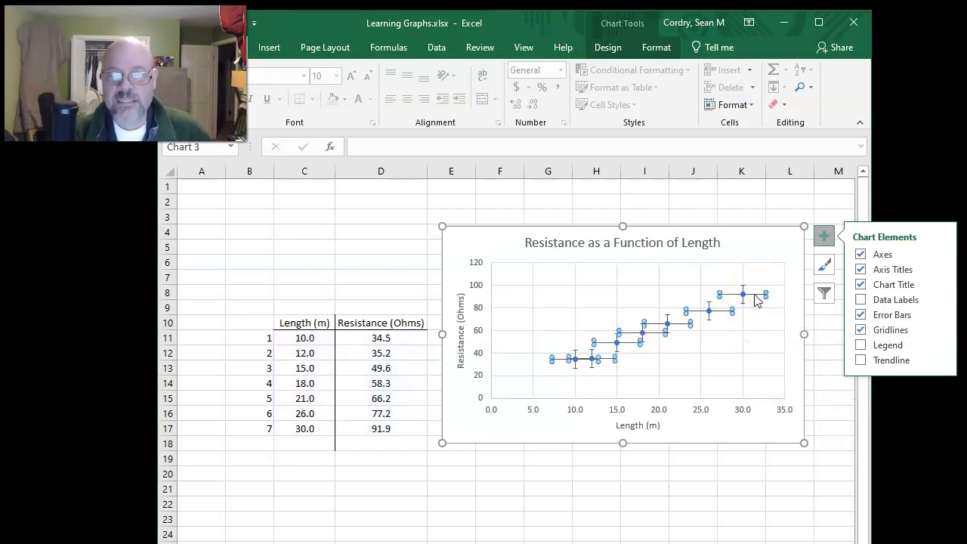
key("Delete")
left_click(695, 240)
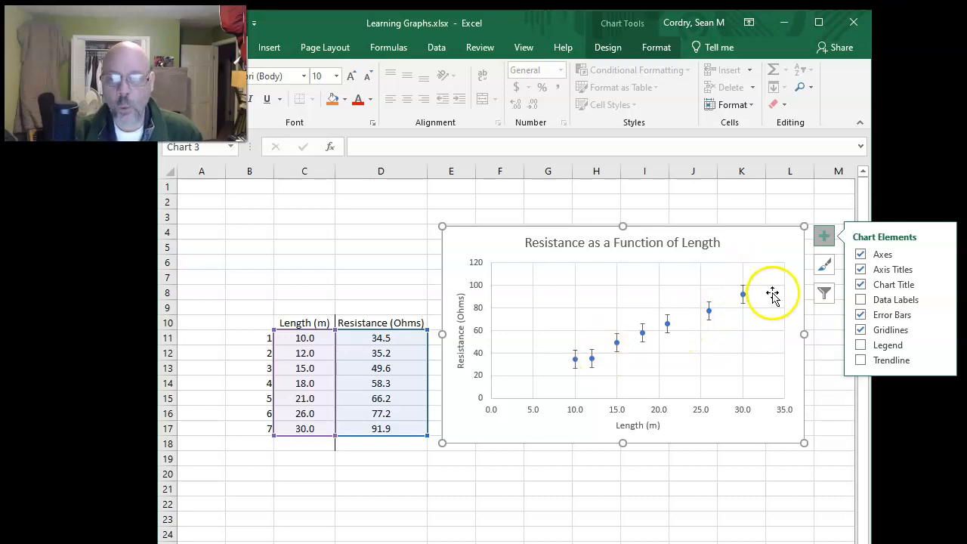
Open the detailed formatting options for the vertical error bars, repositioning the Excel window so the options fit on screen
left_click(744, 292)
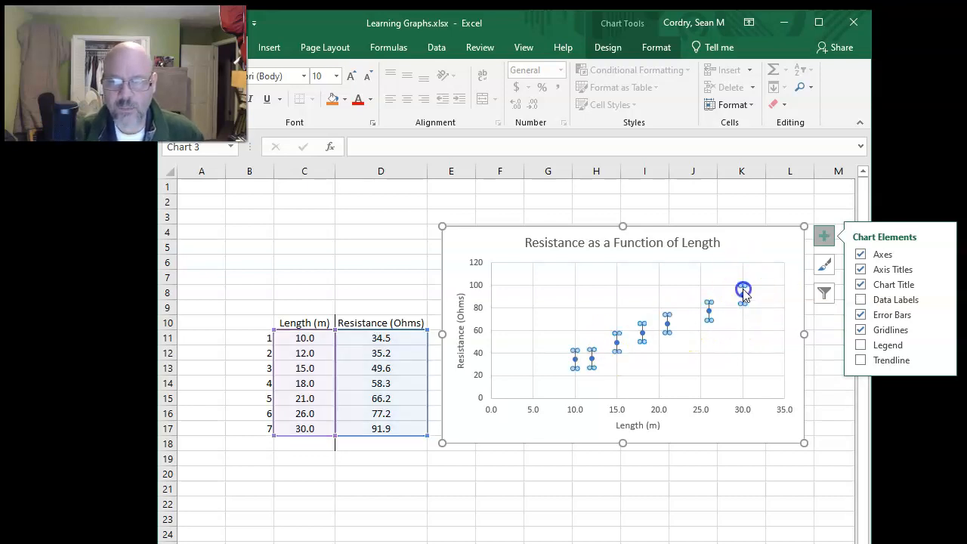
left_click(744, 290)
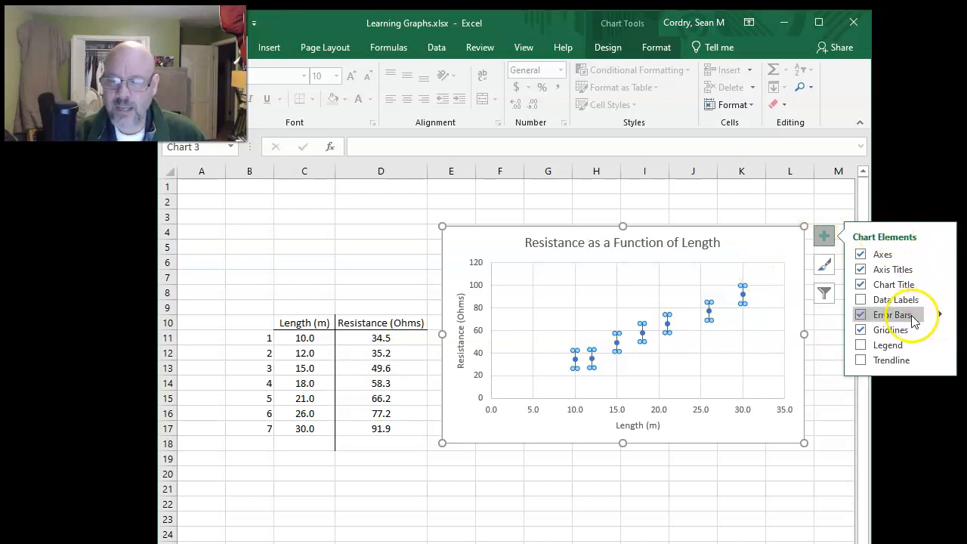
left_click(941, 313)
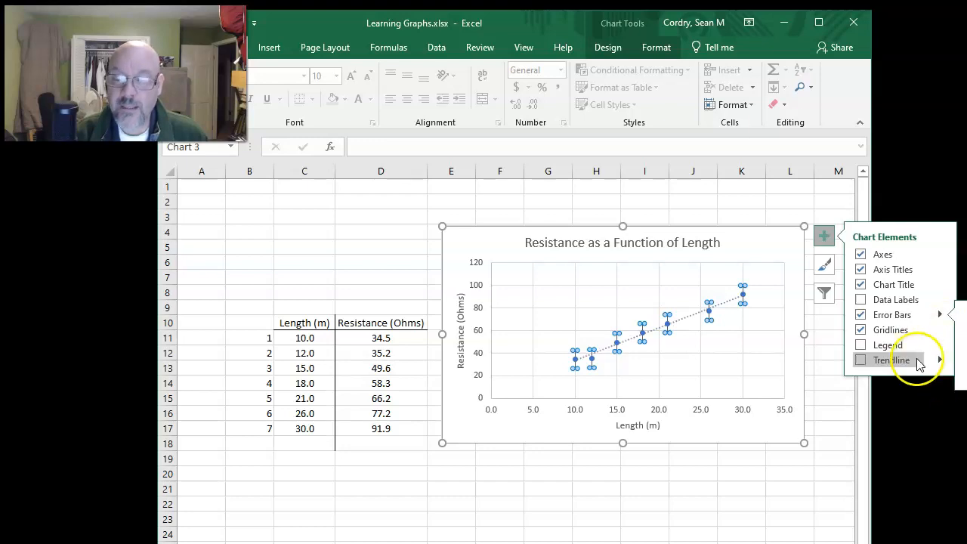
left_click(562, 22)
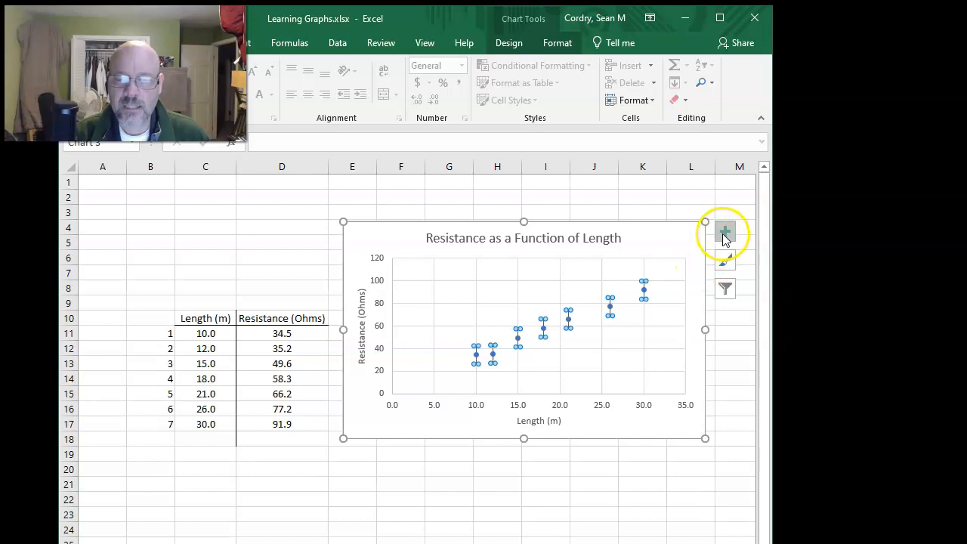
left_click(724, 236)
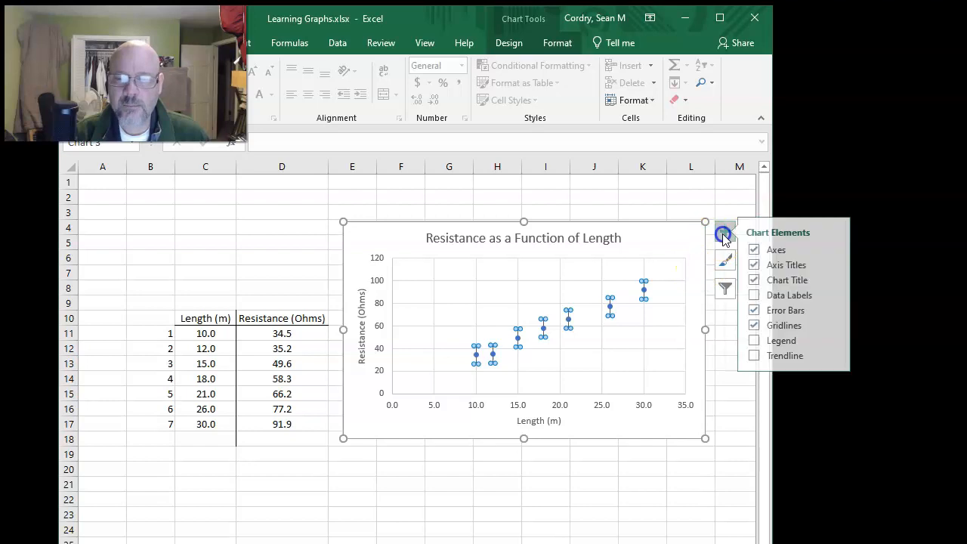
left_click(841, 310)
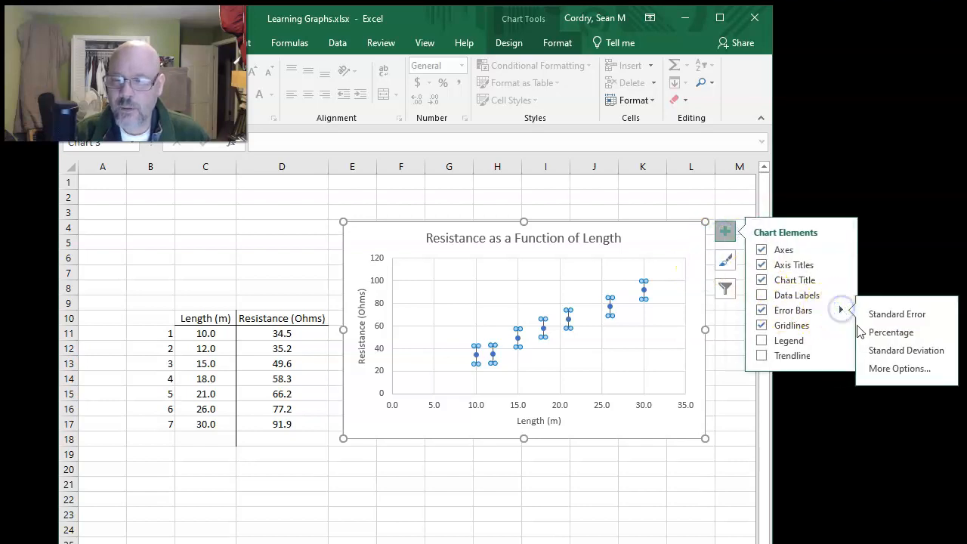
left_click(887, 371)
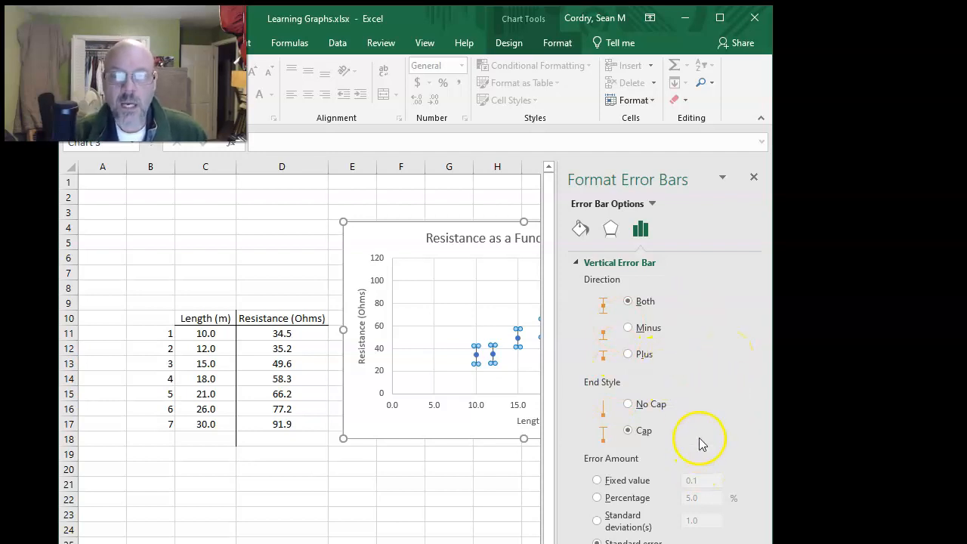
left_click_drag(446, 21, 443, 14)
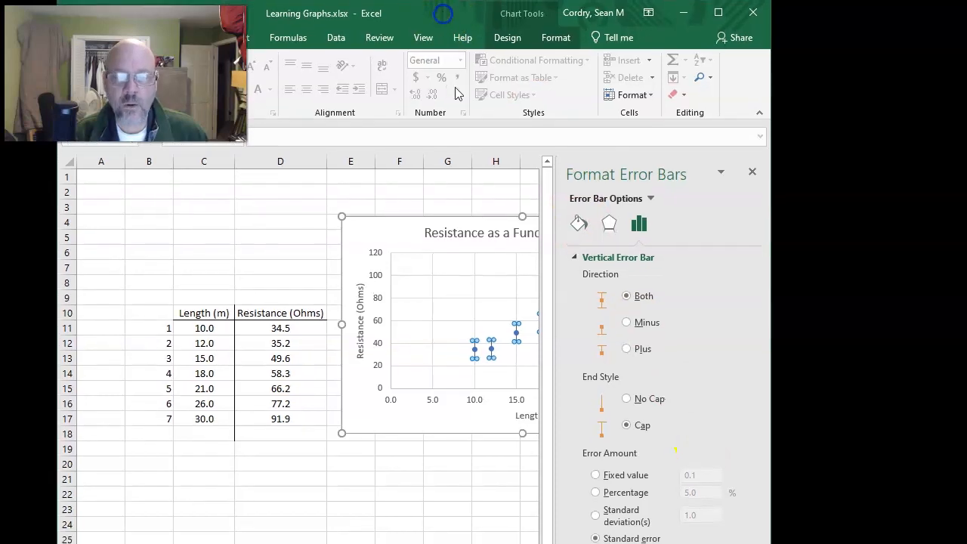
Try the Minus and Plus directions and the No Cap end style on the vertical error bars, restoring Both and Cap
left_click(627, 325)
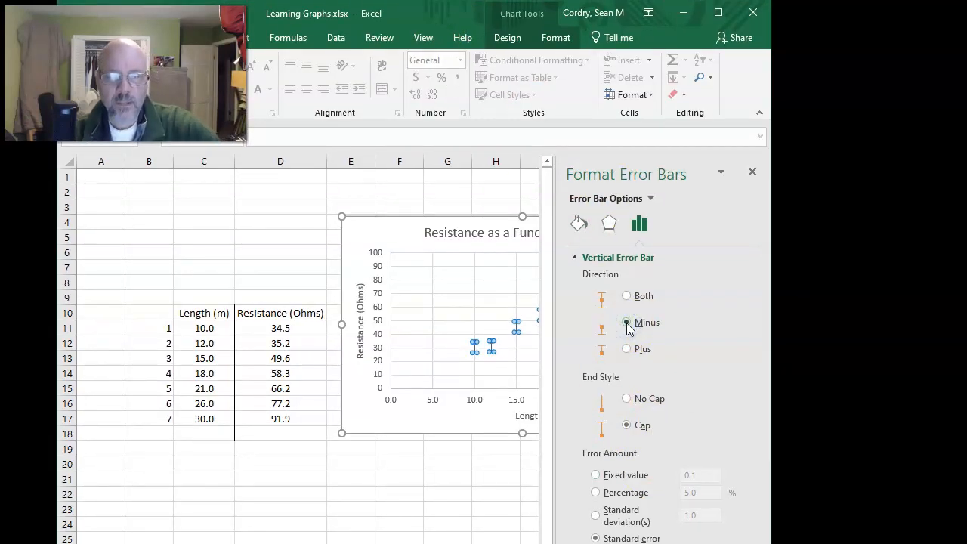
left_click(627, 350)
left_click(628, 297)
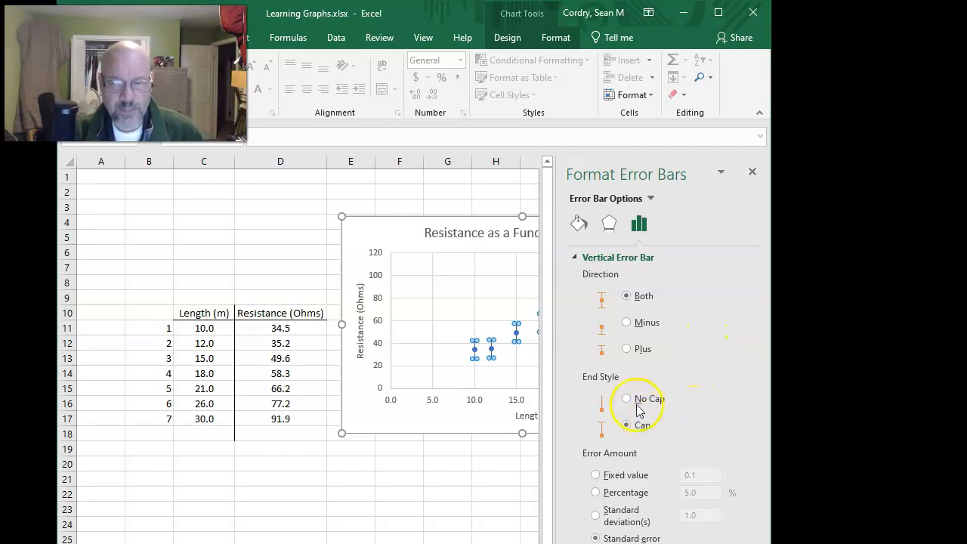
left_click(626, 401)
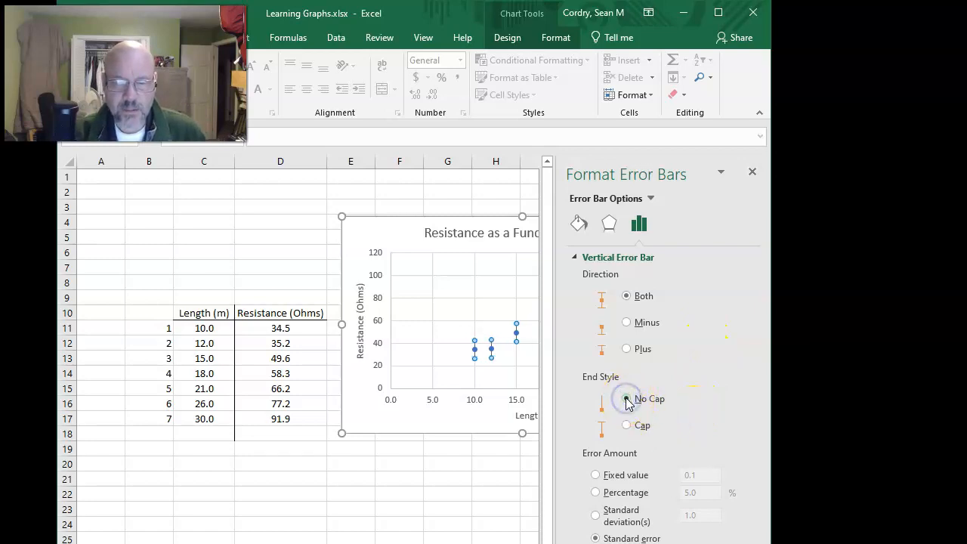
left_click(626, 426)
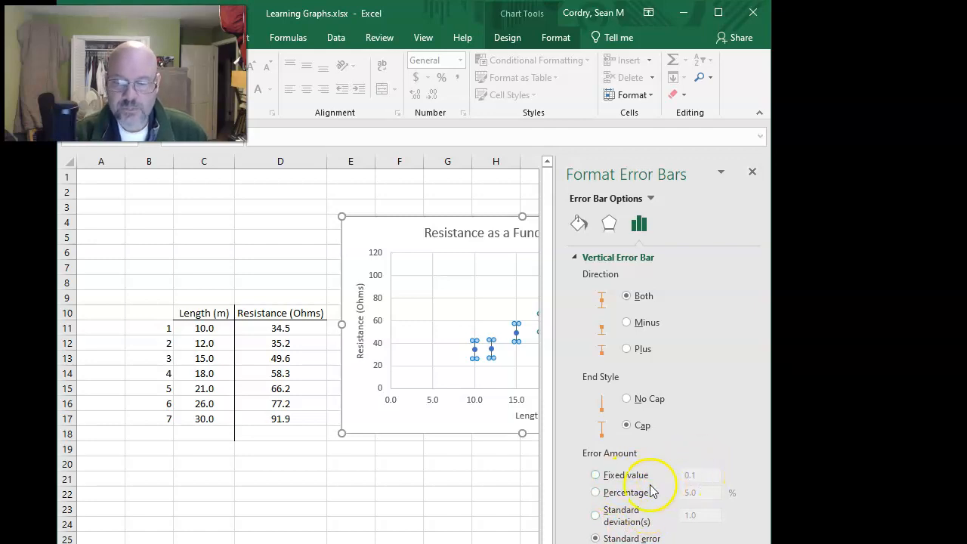
Set the vertical error bars' error amount to a fixed value of 1 and apply it to the chart
left_click(595, 475)
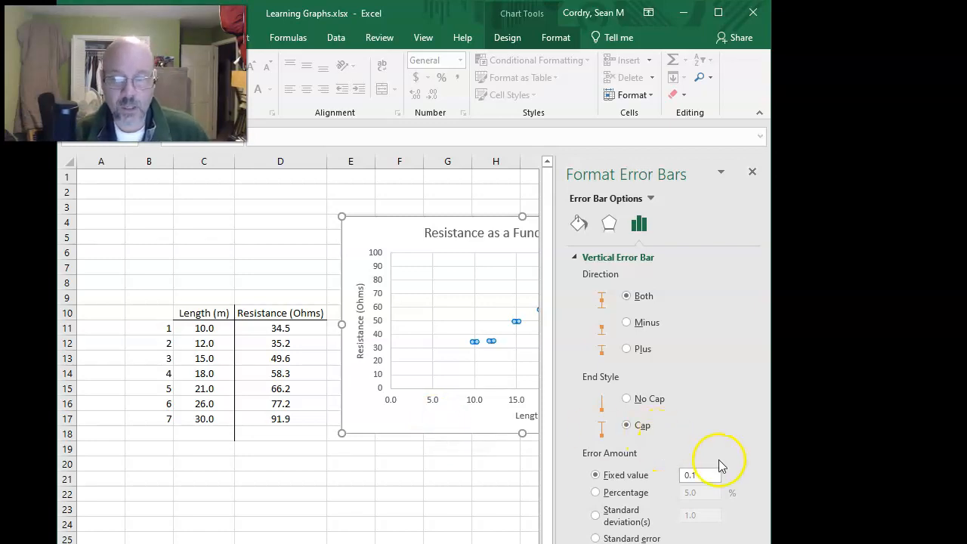
left_click_drag(702, 475, 674, 486)
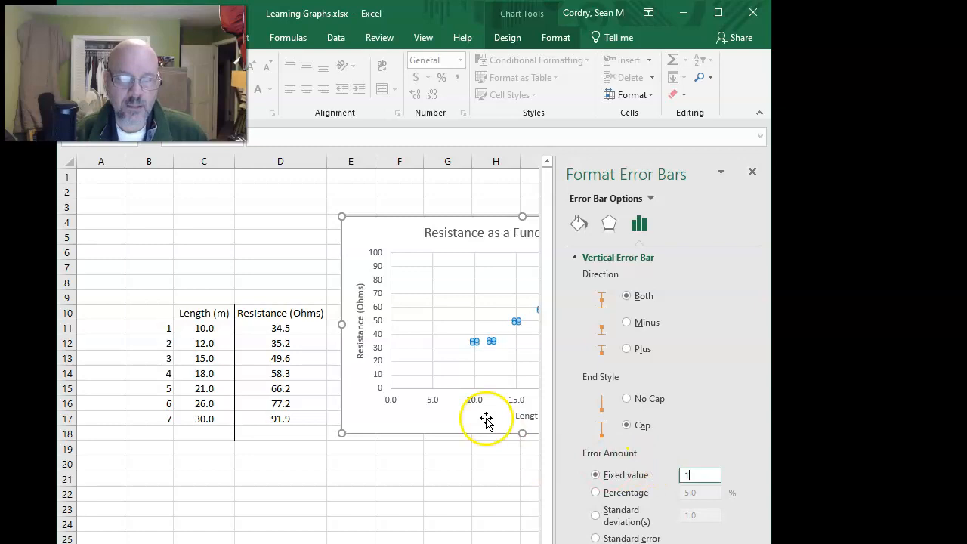
left_click(397, 416)
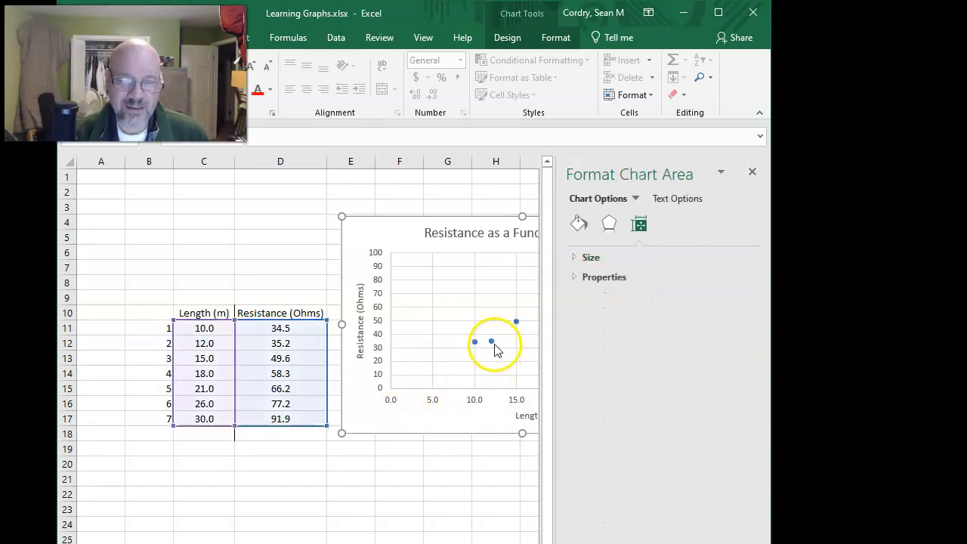
Set the vertical error bars' fixed error amount to 3 and close the formatting options to show the whole chart
mouse_move(493, 344)
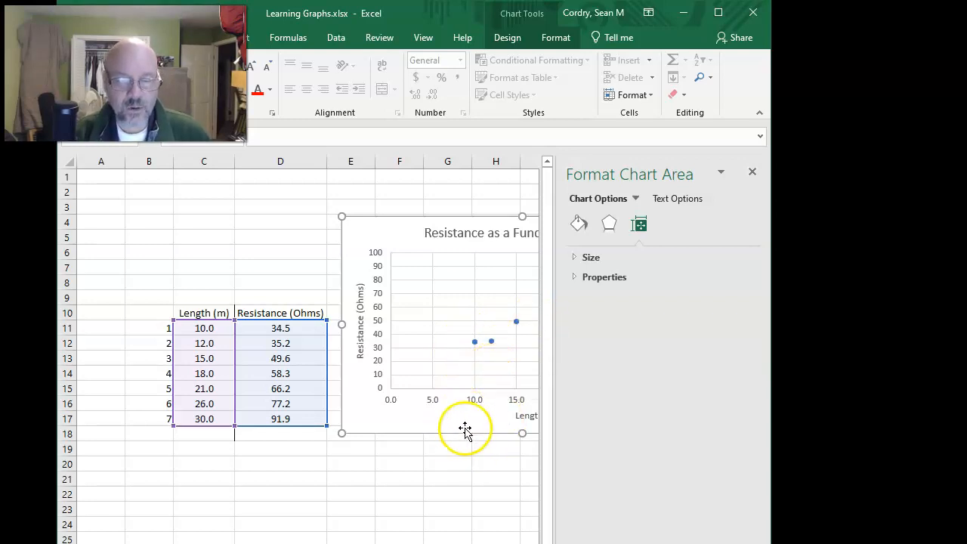
left_click(492, 343)
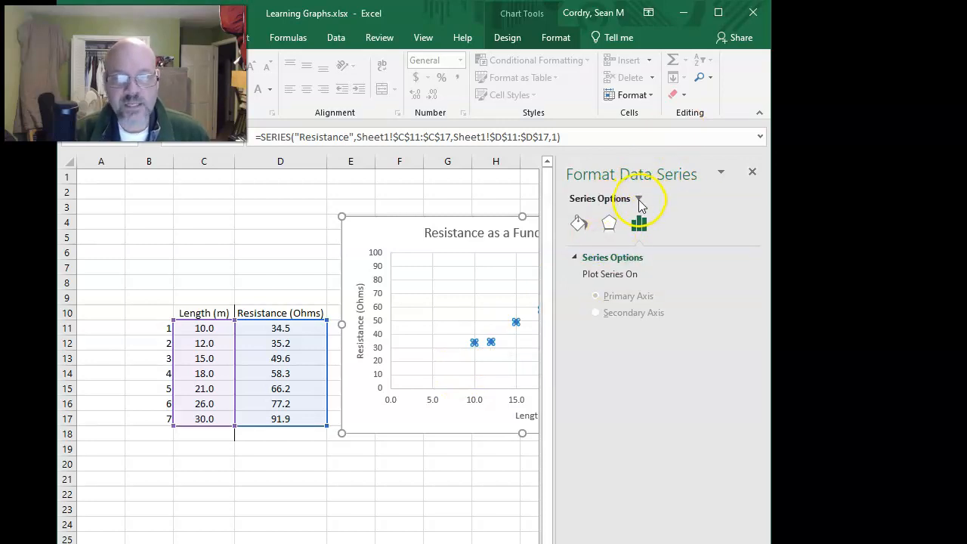
left_click(639, 199)
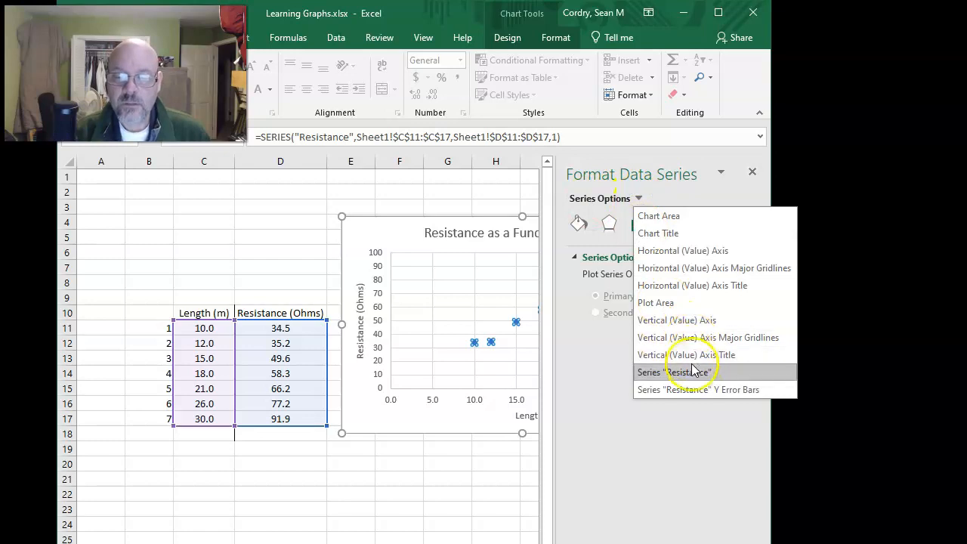
left_click(694, 396)
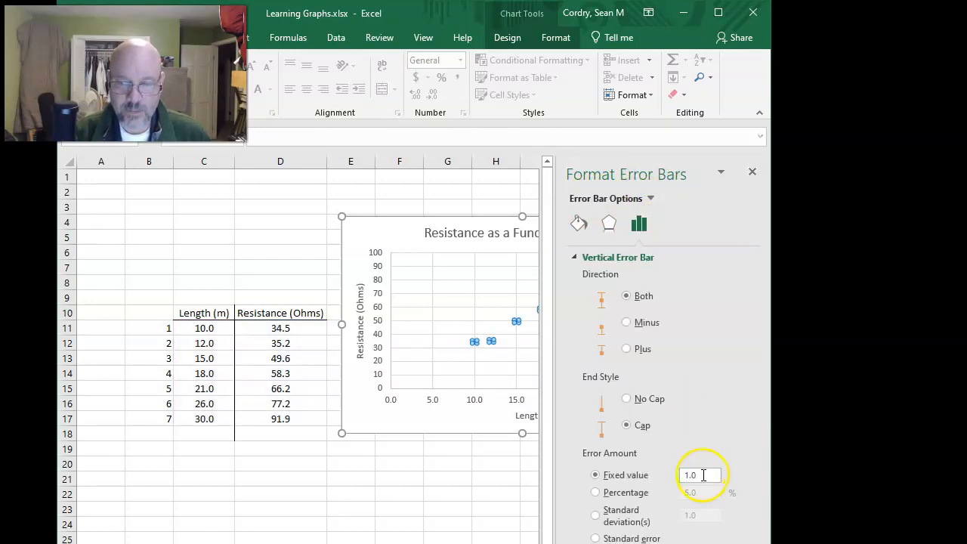
left_click_drag(704, 475, 672, 473)
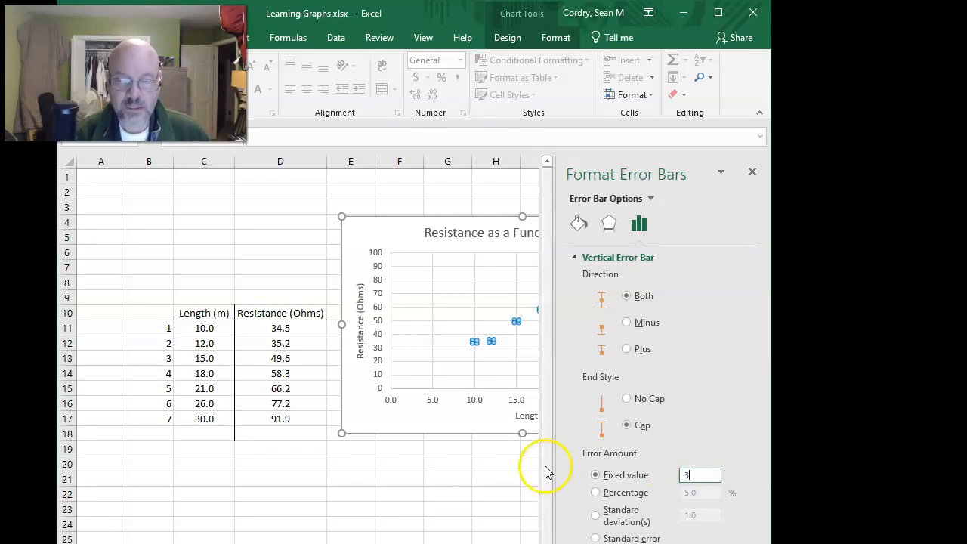
left_click(460, 417)
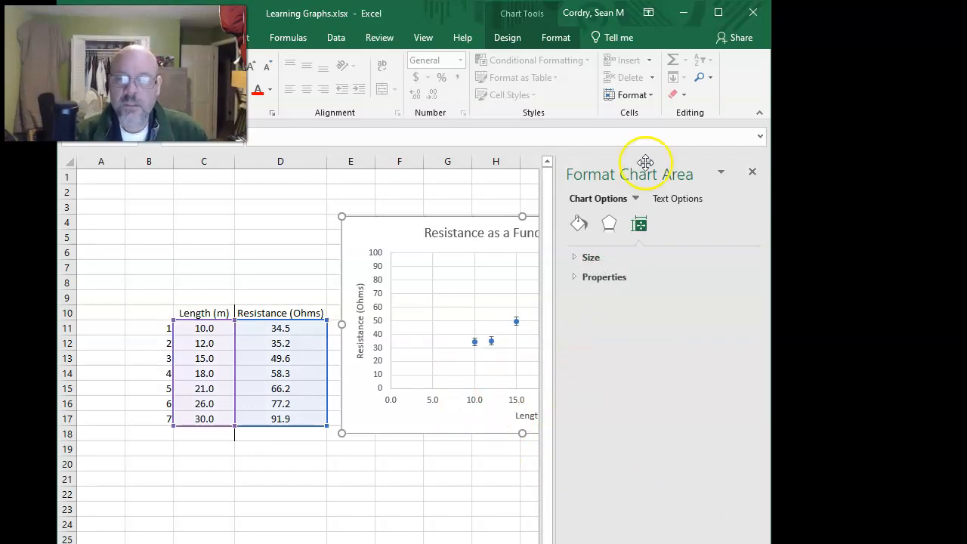
left_click(752, 174)
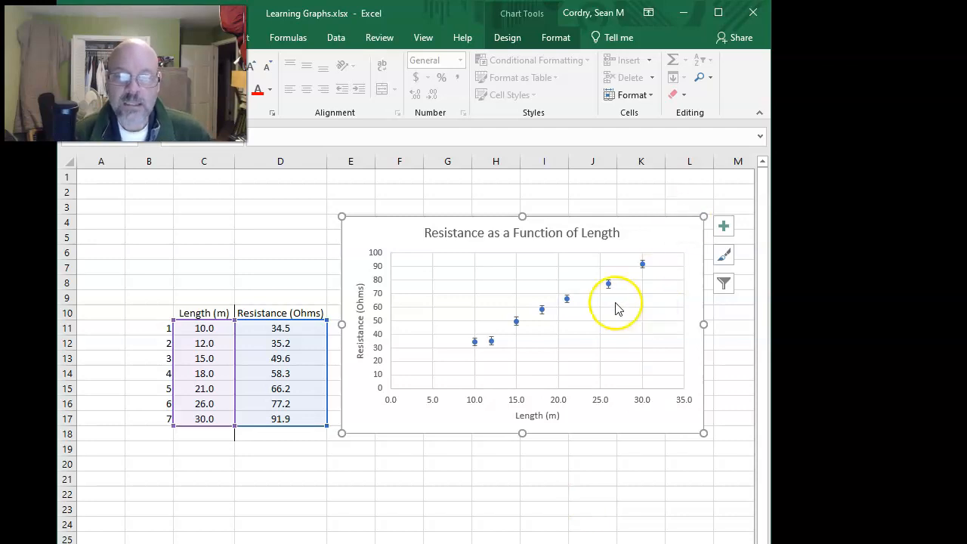
Examine the Resistance series' formatting options and the list of selectable chart elements, closing the options and deselecting the chart
left_click(609, 285)
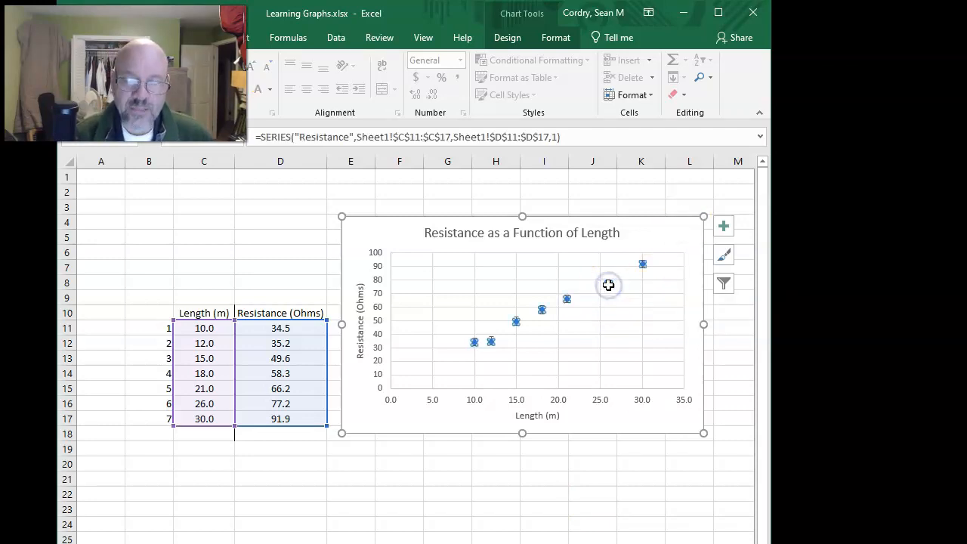
left_click(593, 493)
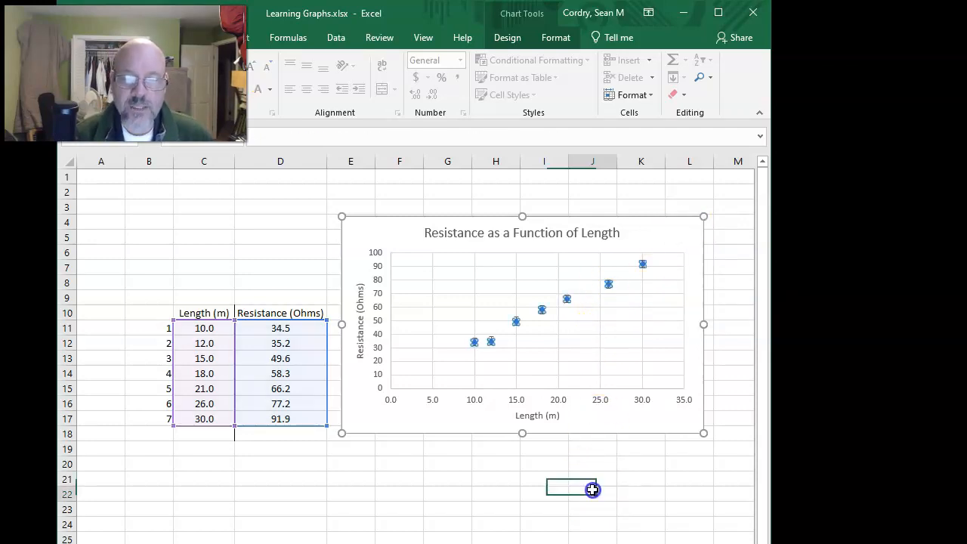
right_click(610, 290)
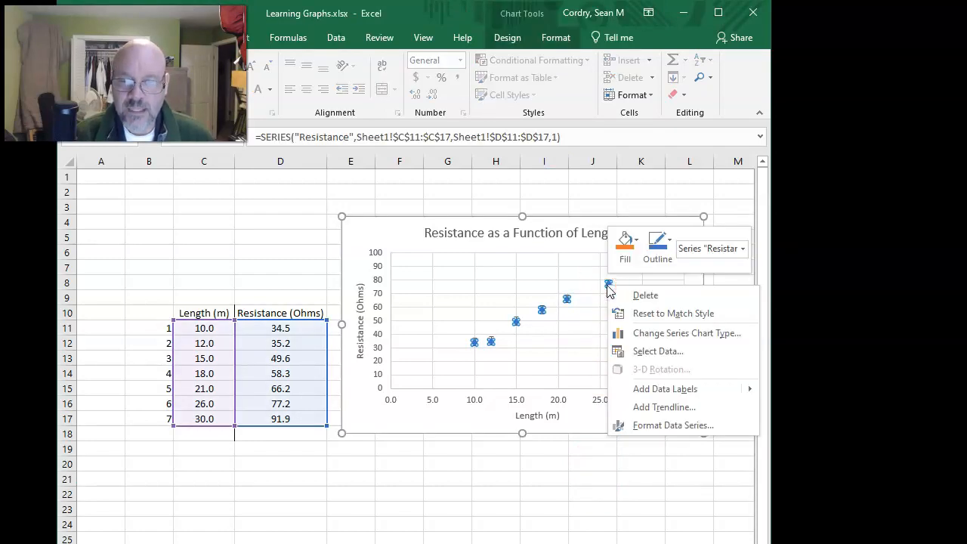
left_click(669, 428)
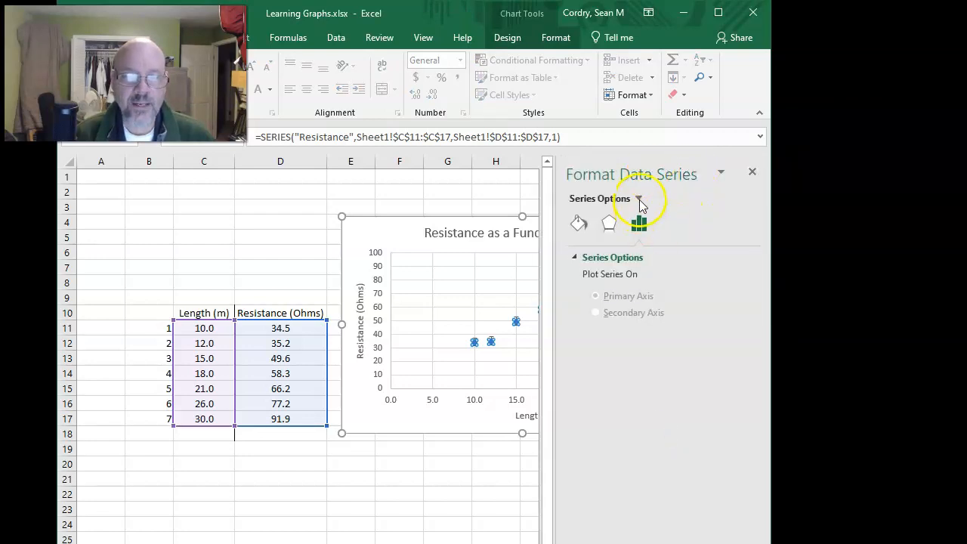
left_click(638, 198)
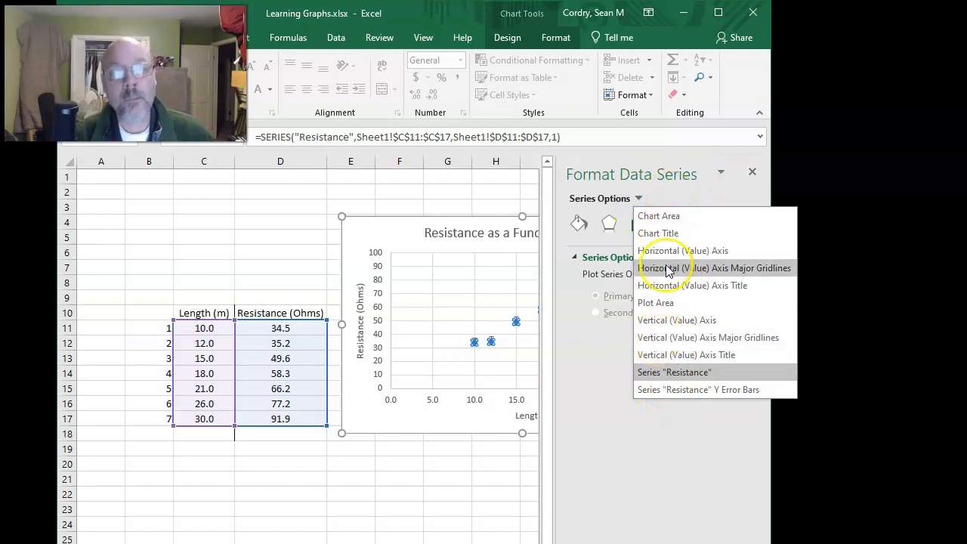
left_click(754, 175)
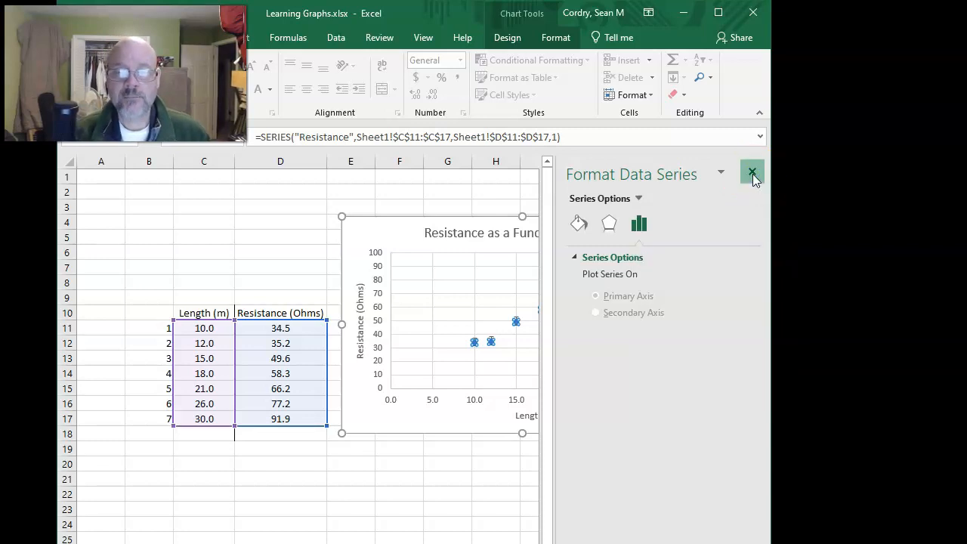
left_click(754, 175)
left_click(636, 495)
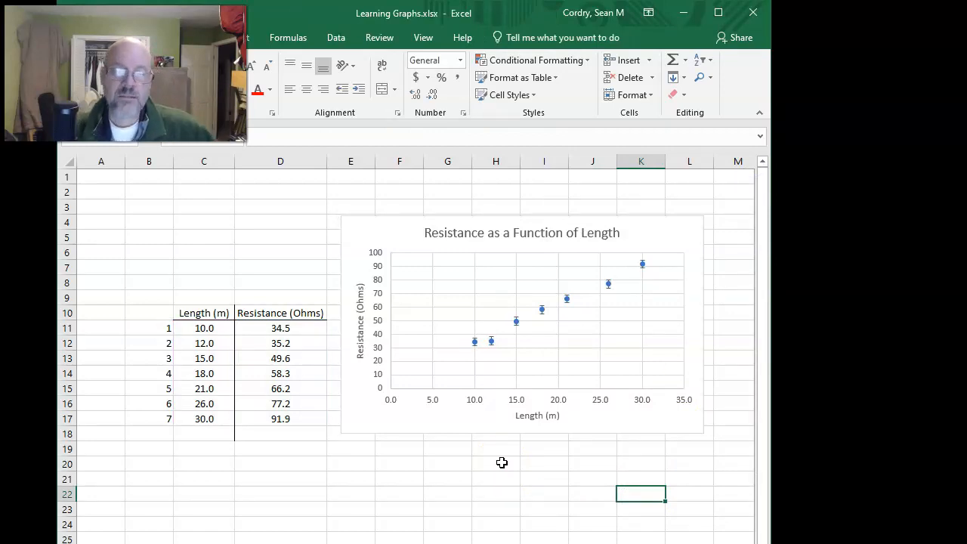
Add a trendline to the Resistance as a Function of Length chart
left_click(671, 239)
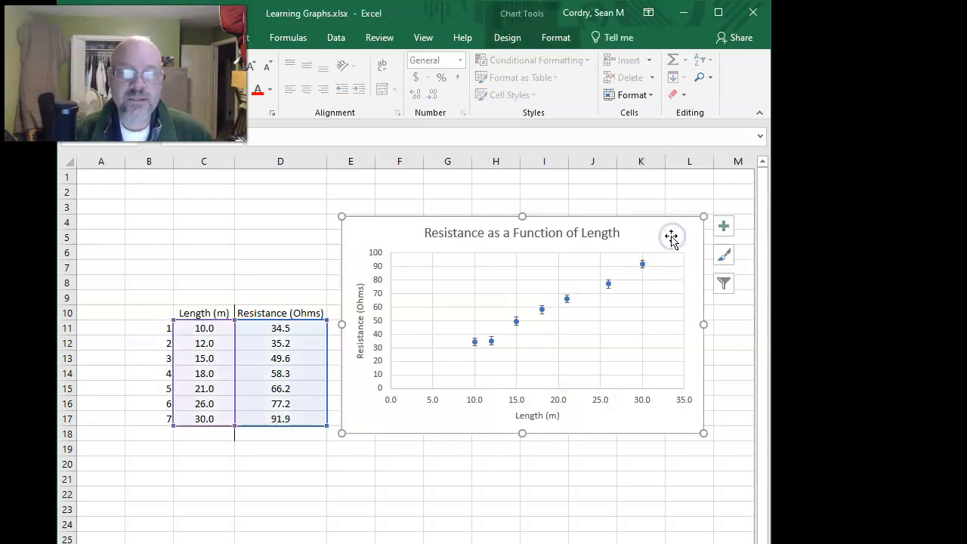
left_click(725, 227)
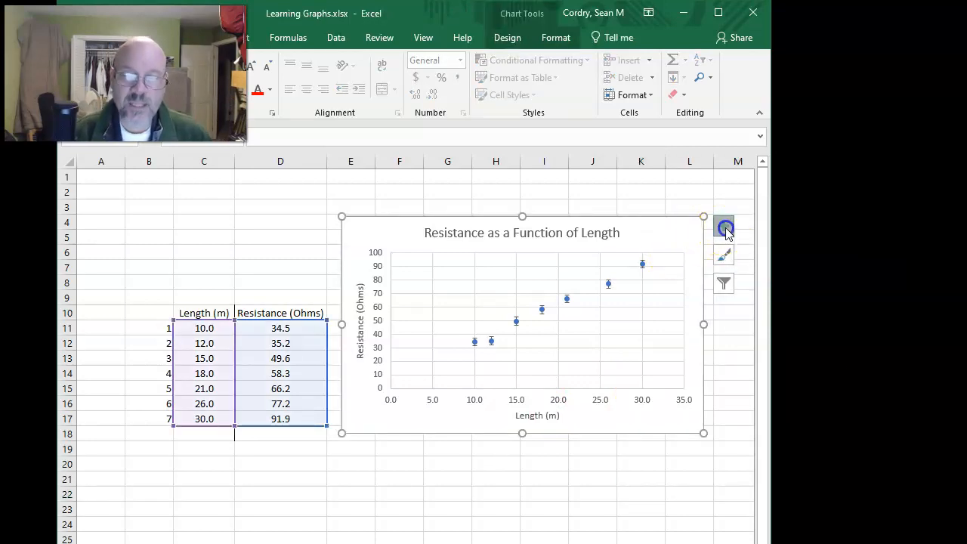
left_click(761, 352)
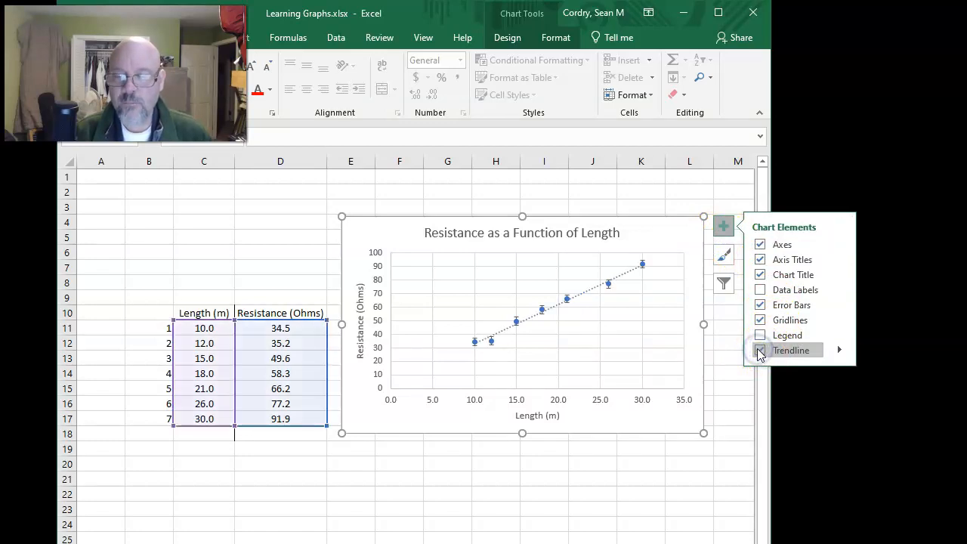
left_click(611, 495)
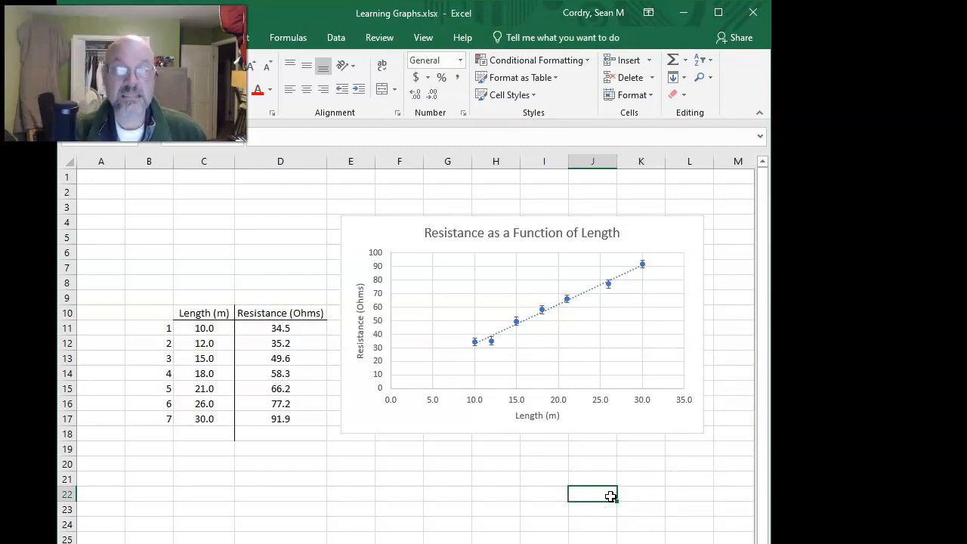
Open the trendline's detailed formatting options and widen the Excel window so the whole chart fits beside them
right_click(586, 297)
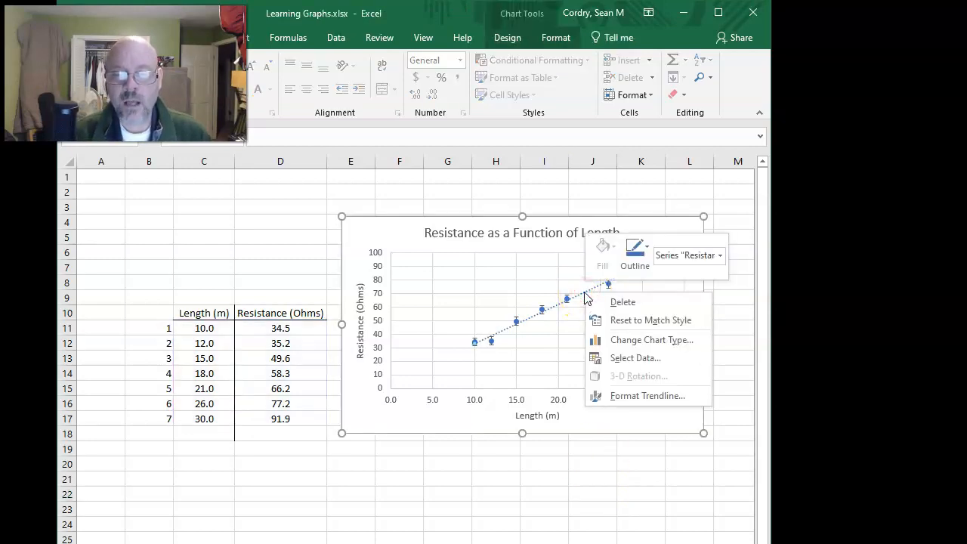
left_click(631, 396)
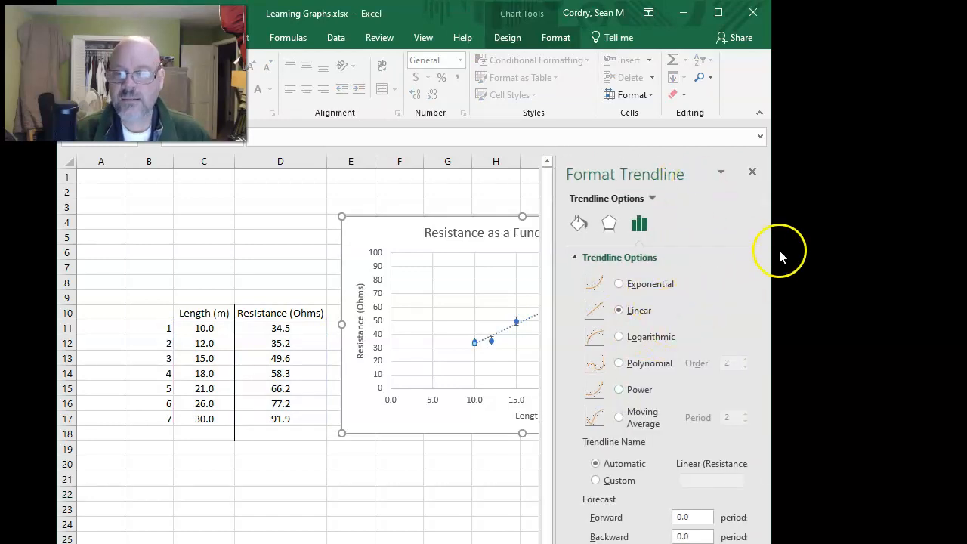
left_click_drag(770, 239, 944, 241)
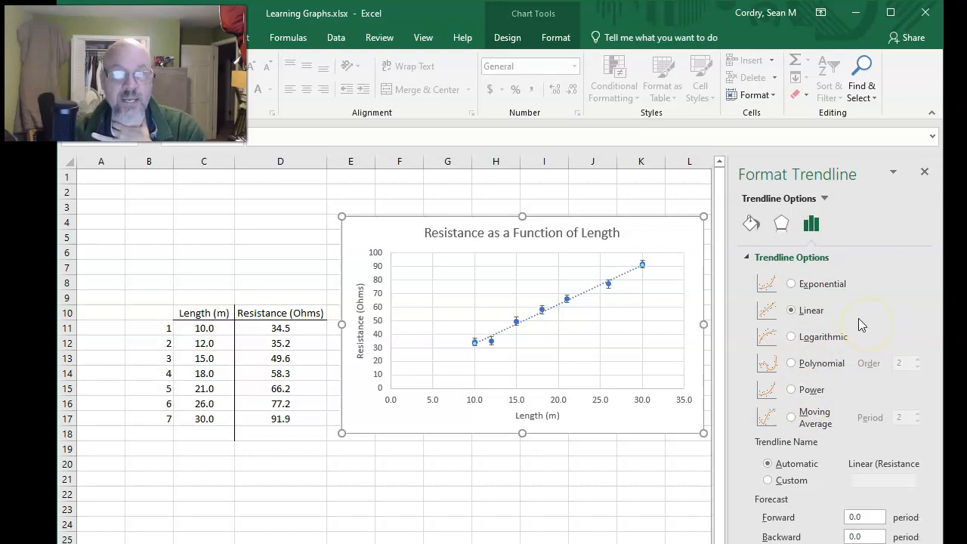
Try the Exponential, Logarithmic and Power fits on the trendline, restoring Linear
left_click(792, 285)
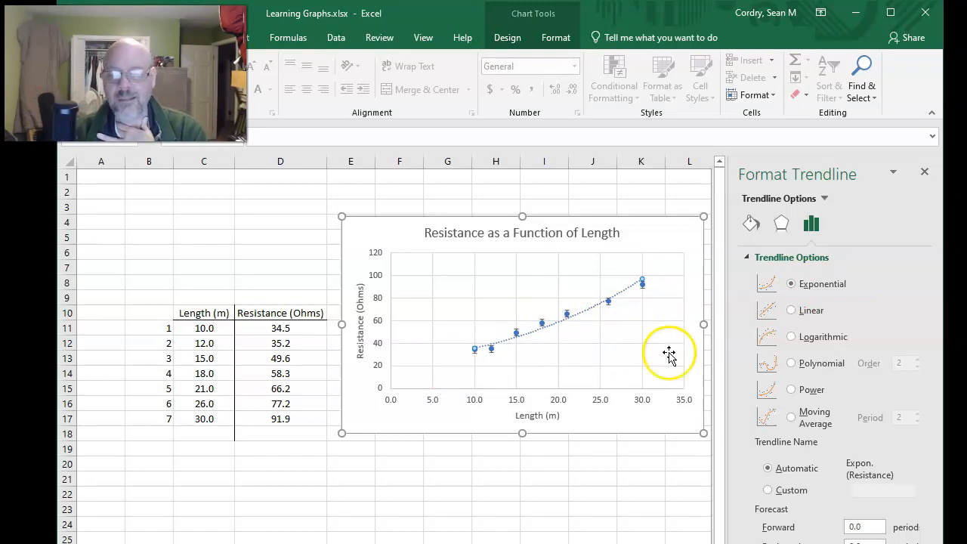
left_click(792, 337)
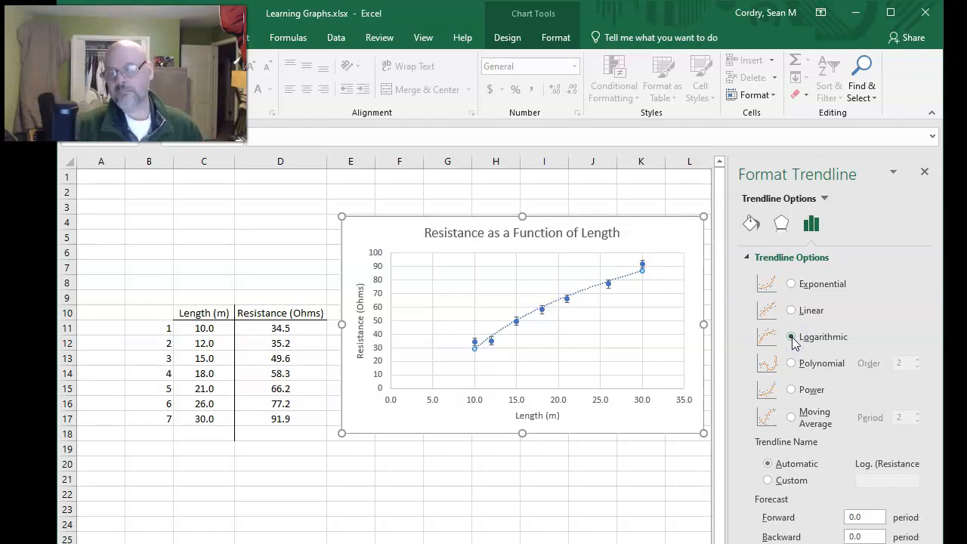
left_click(791, 390)
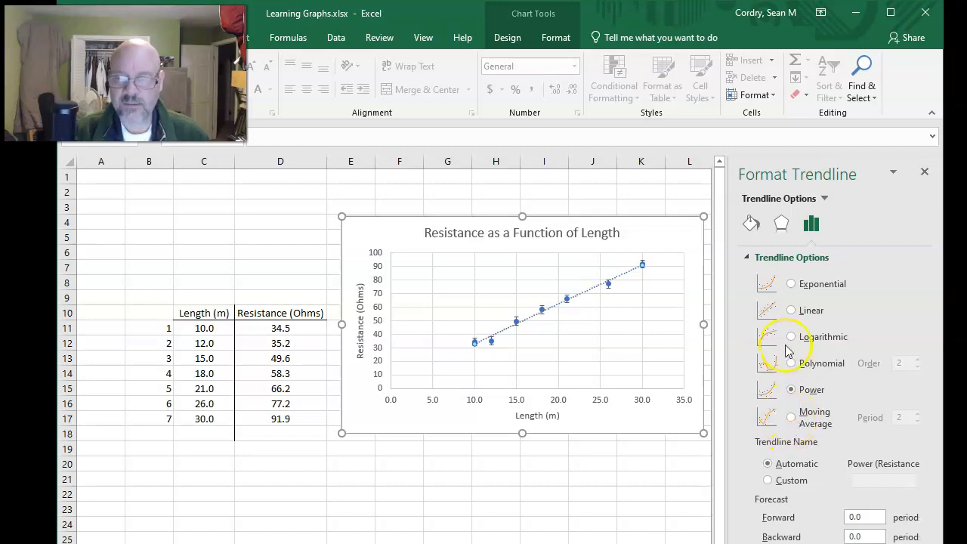
left_click(792, 312)
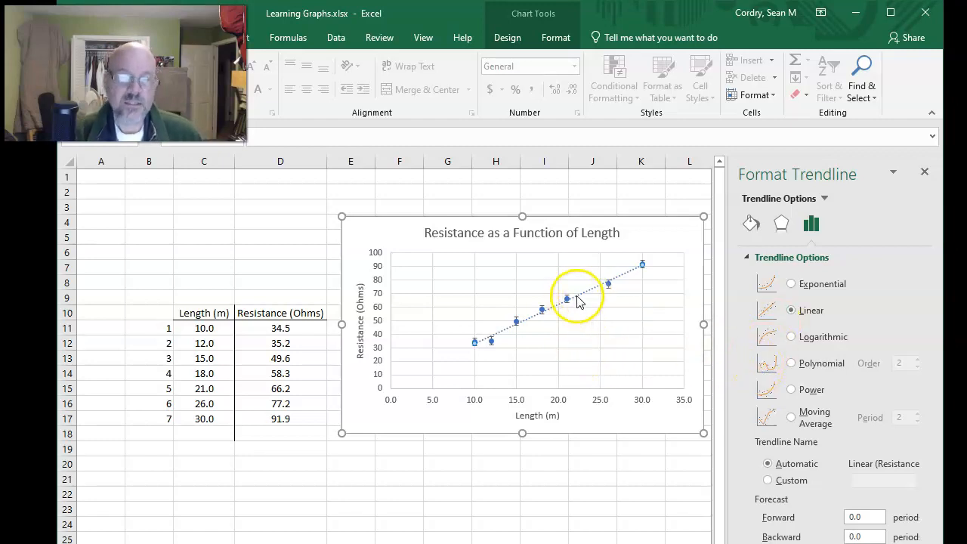
Change the trendline's dash type to a solid line
left_click(751, 224)
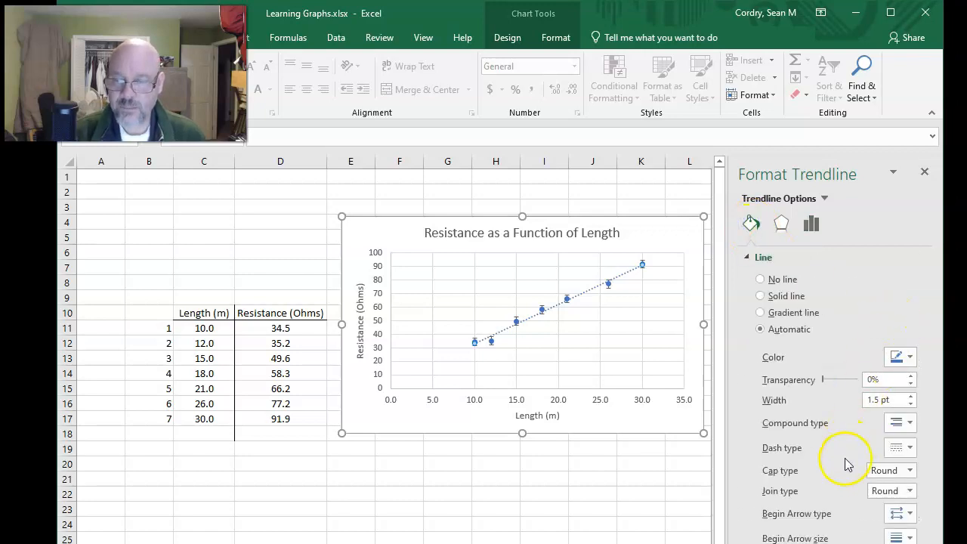
left_click(910, 449)
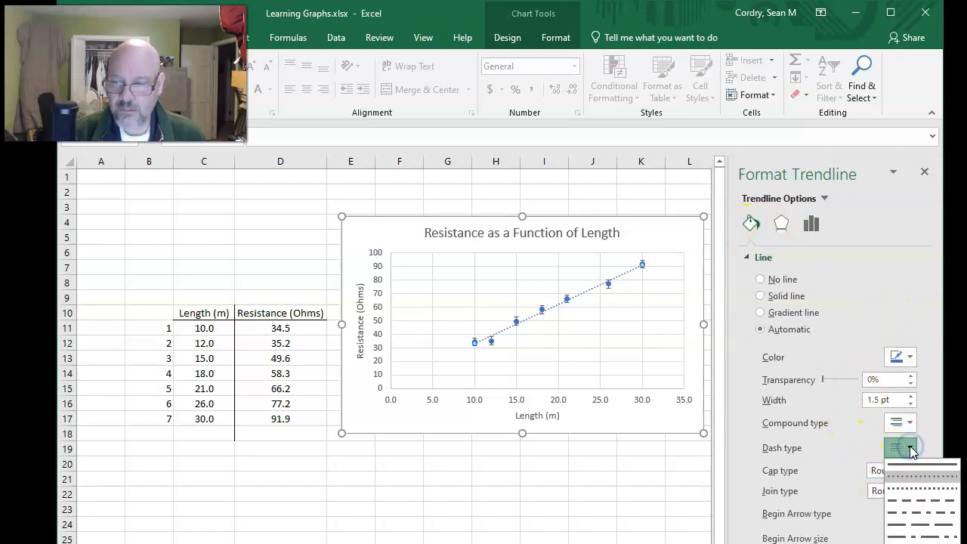
left_click(916, 462)
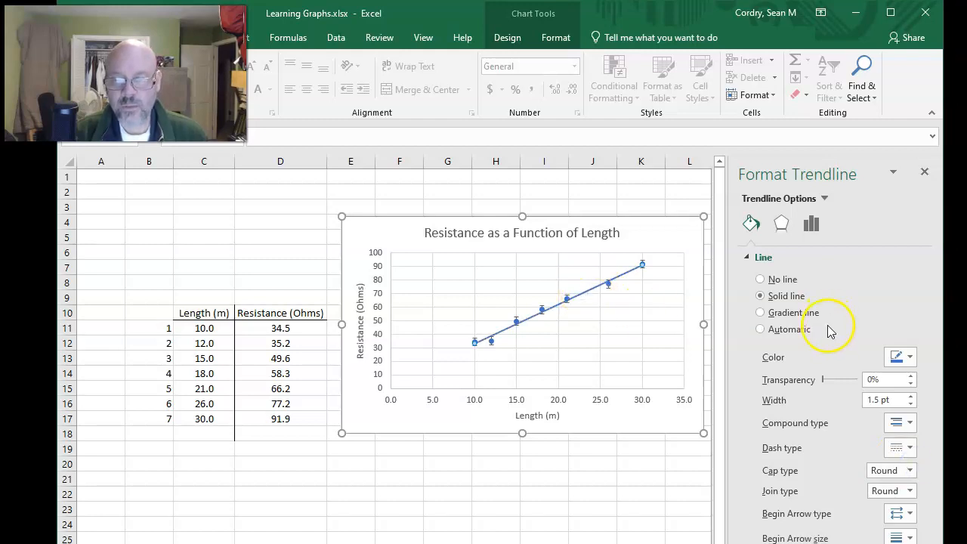
Try thinner and thicker trendline widths and set the width to 0.75 pt
left_click(912, 404)
left_click(912, 405)
left_click(912, 404)
left_click(912, 404)
left_click(911, 405)
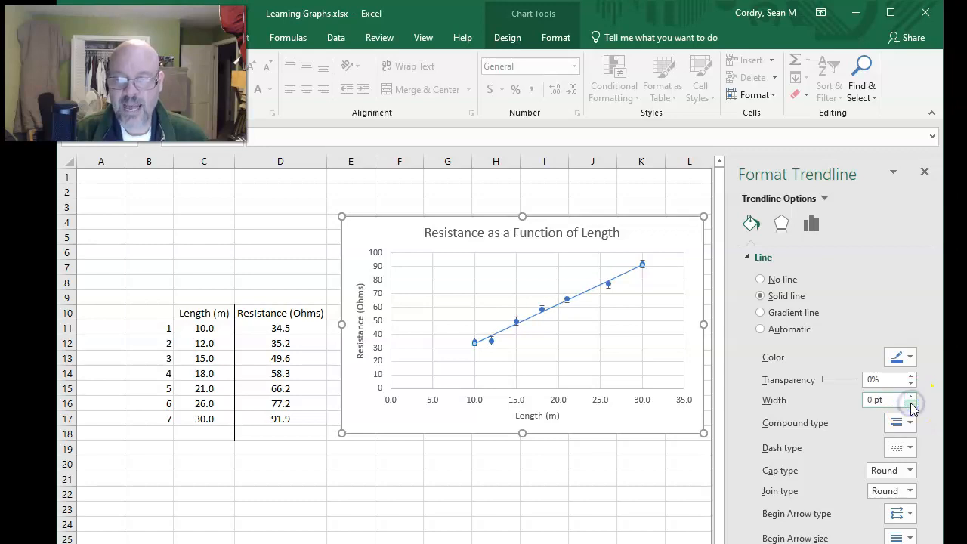
left_click(911, 397)
left_click(911, 397)
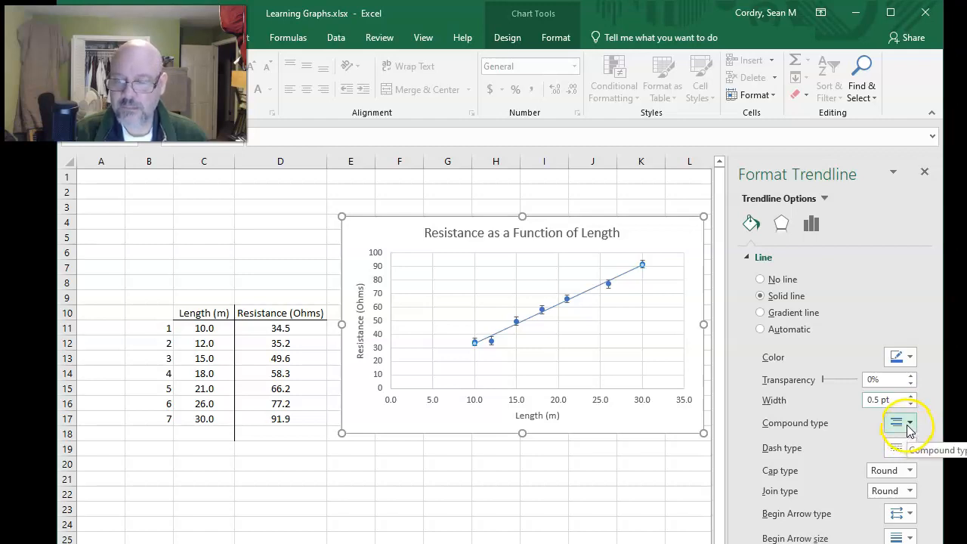
left_click(911, 396)
left_click(911, 397)
left_click(911, 397)
left_click(912, 397)
left_click(912, 396)
left_click(912, 397)
left_click(912, 397)
left_click(912, 397)
left_click(911, 404)
left_click(912, 404)
left_click(911, 405)
left_click(912, 405)
left_click(911, 405)
left_click(912, 405)
left_click(912, 404)
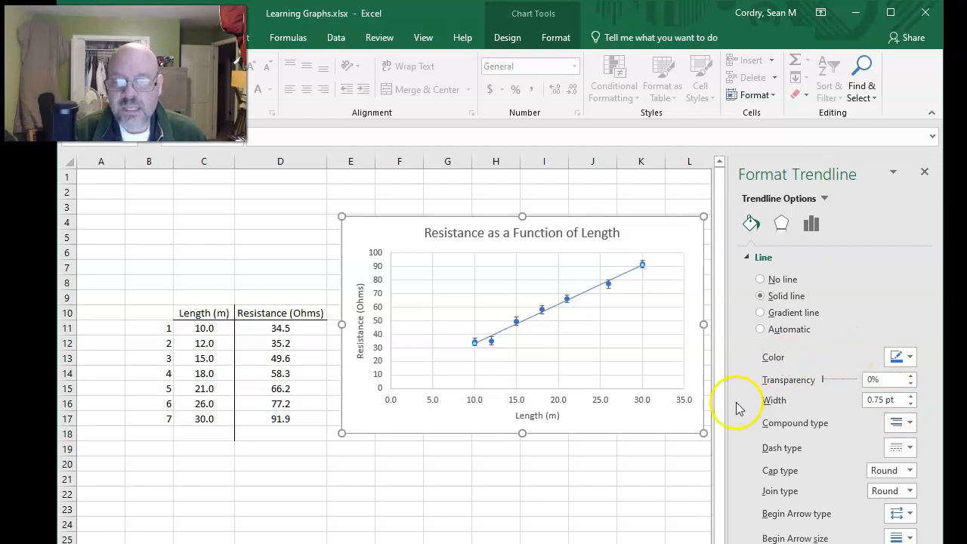
left_click(664, 426)
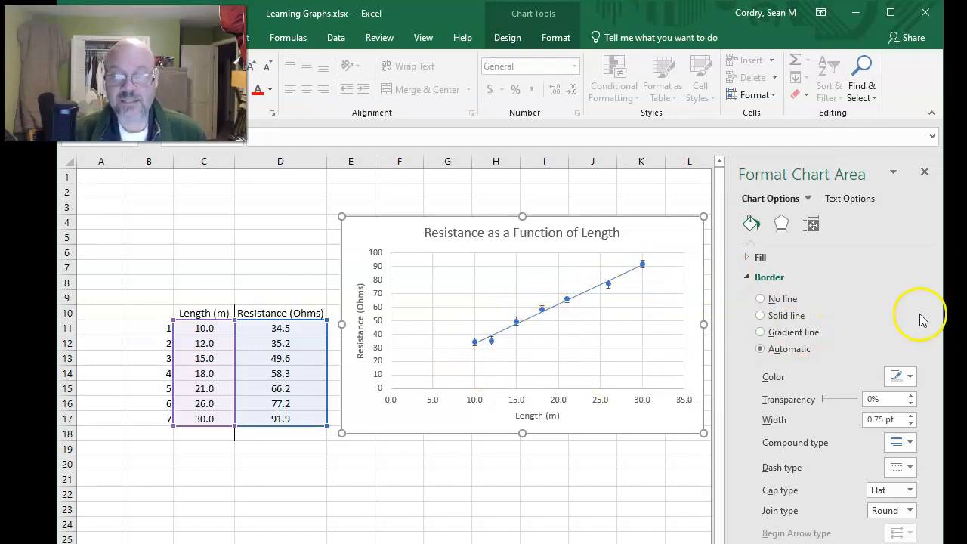
left_click(781, 225)
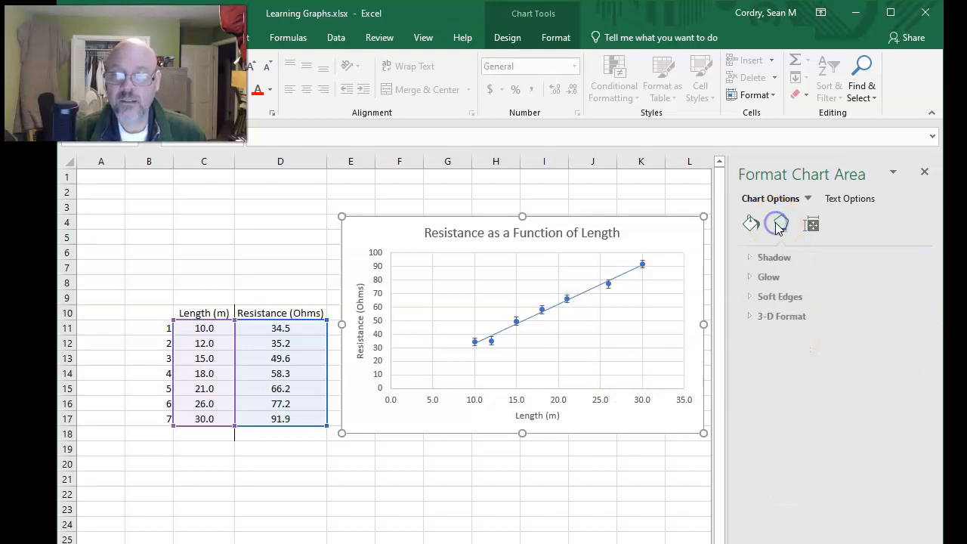
left_click(811, 224)
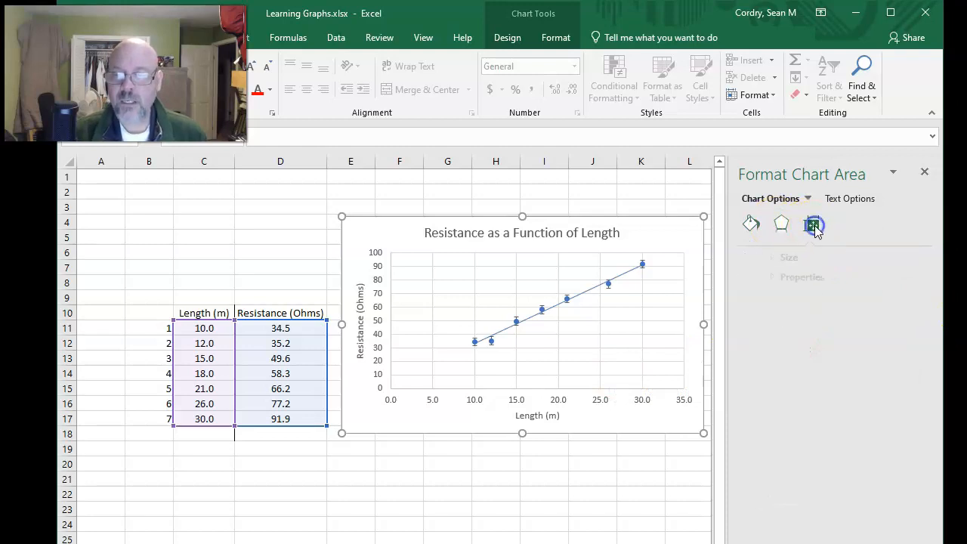
left_click(808, 199)
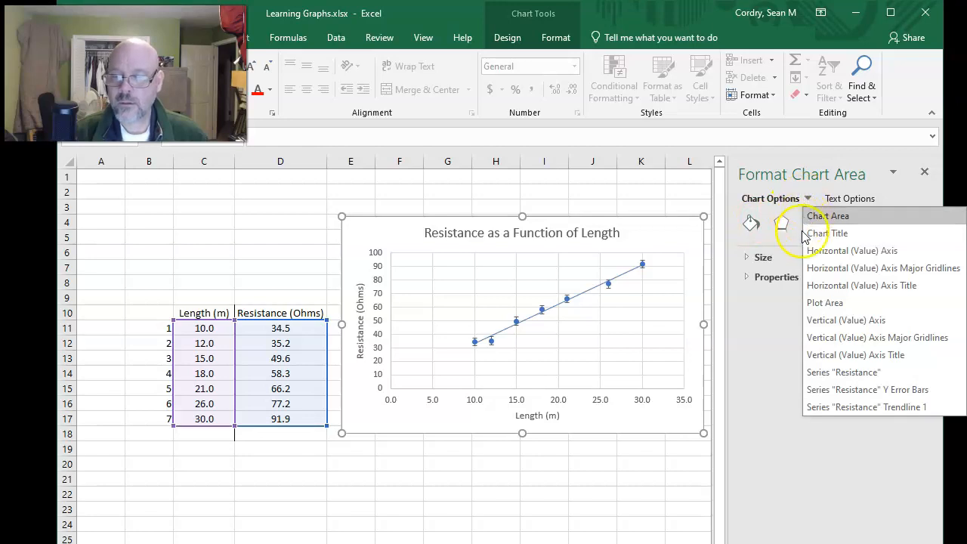
left_click(768, 344)
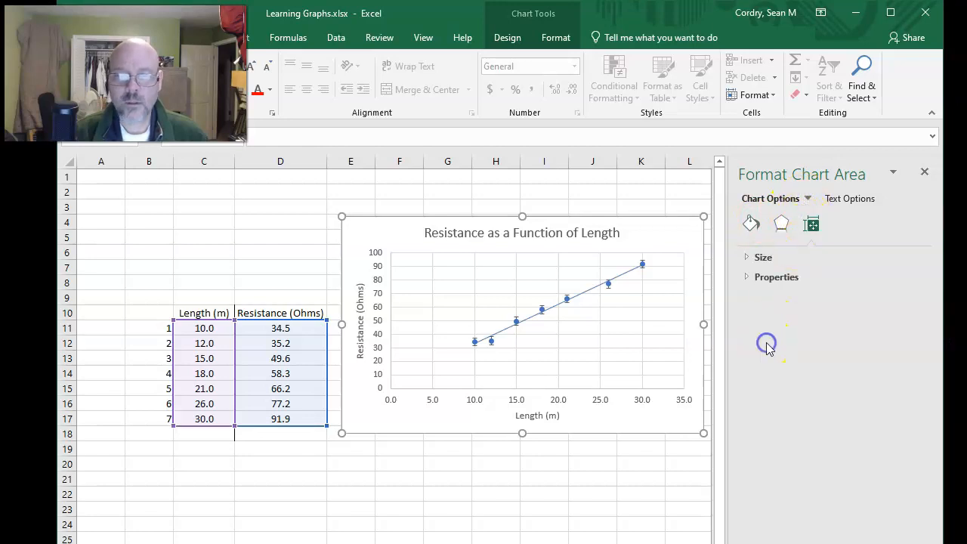
Extend the trendline's forecast by 2 periods forward and 2 periods backward
left_click(625, 277)
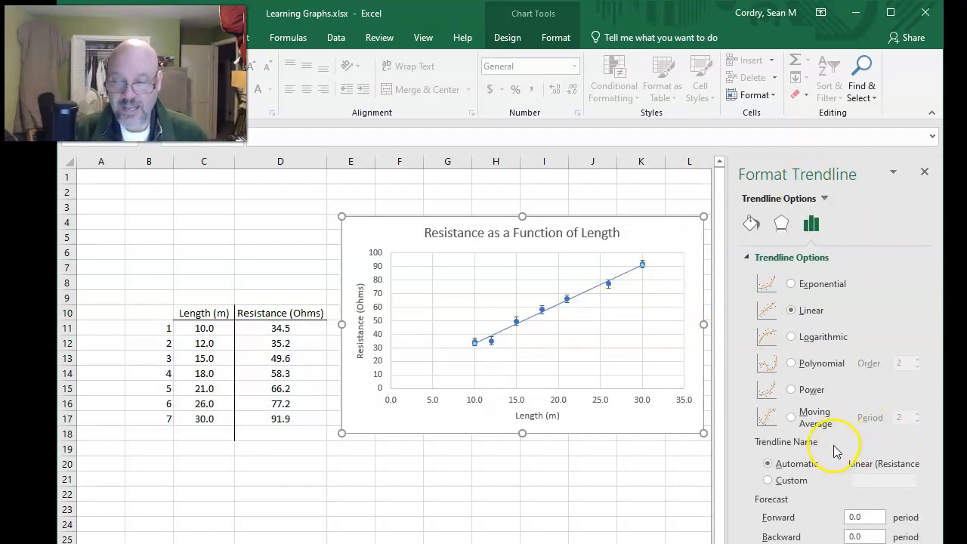
double_click(861, 517)
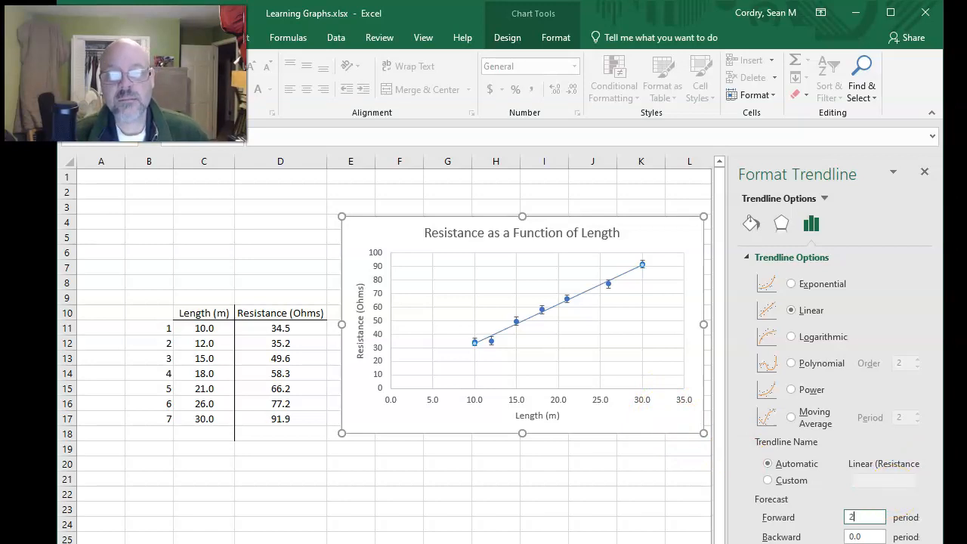
left_click(864, 536)
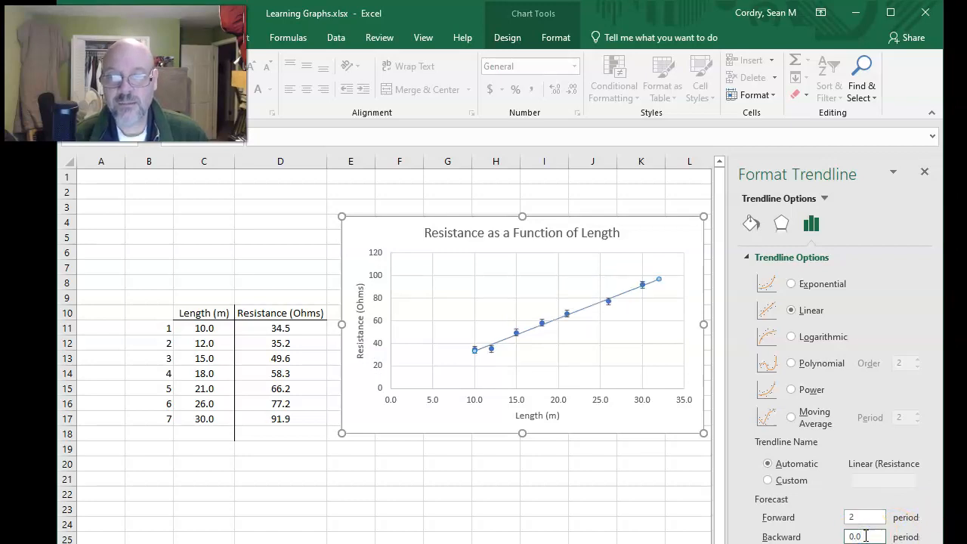
left_click_drag(864, 536, 824, 540)
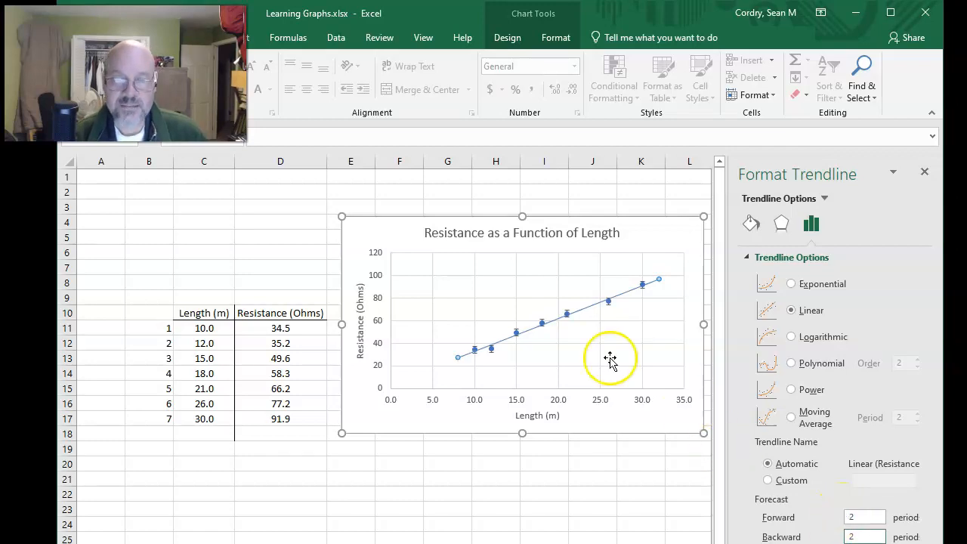
left_click(654, 425)
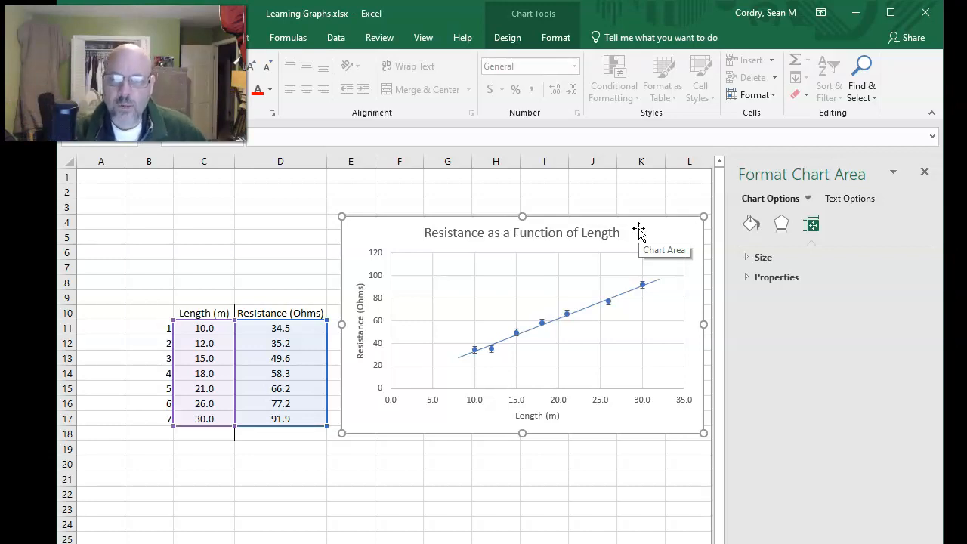
Display the trendline's equation on the chart and move its label up clear of the line and data points
left_click(627, 293)
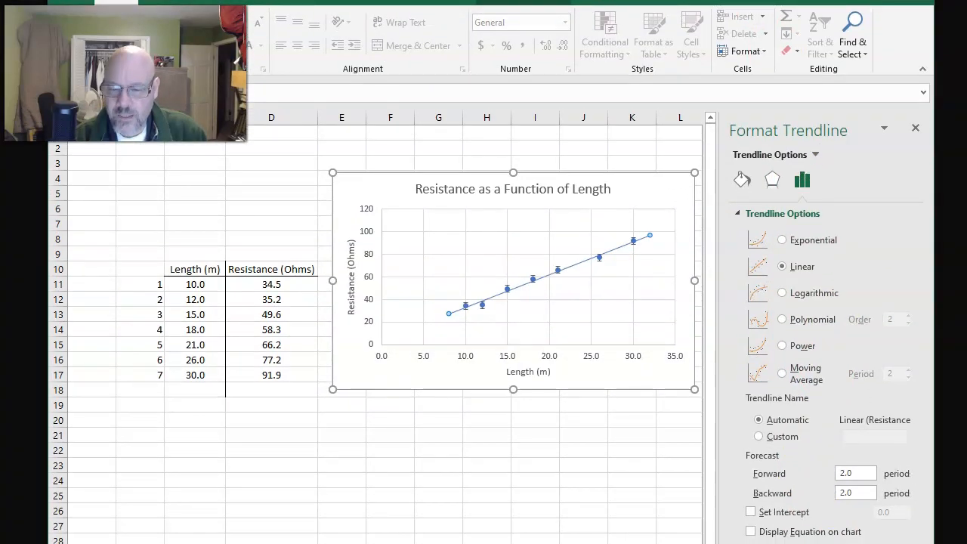
key("super+Up")
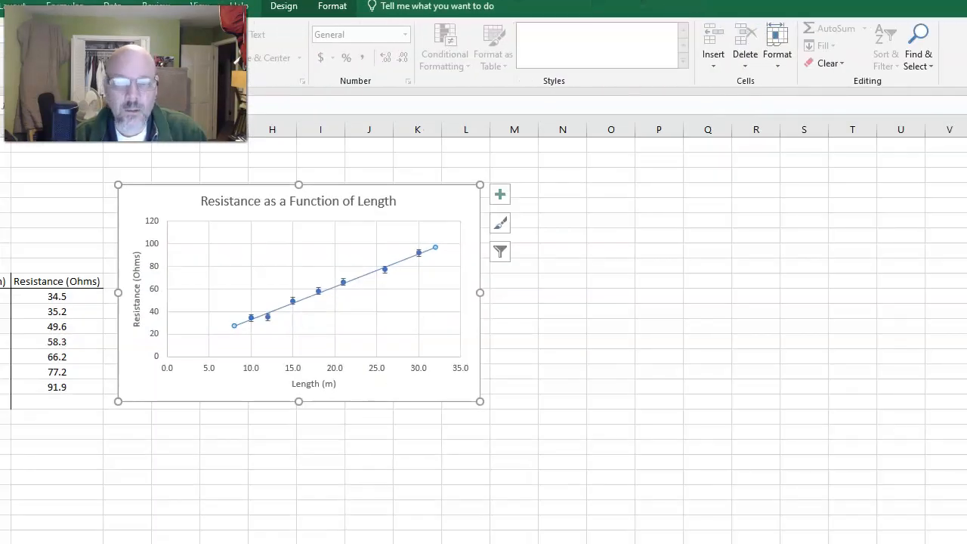
key("super+Down")
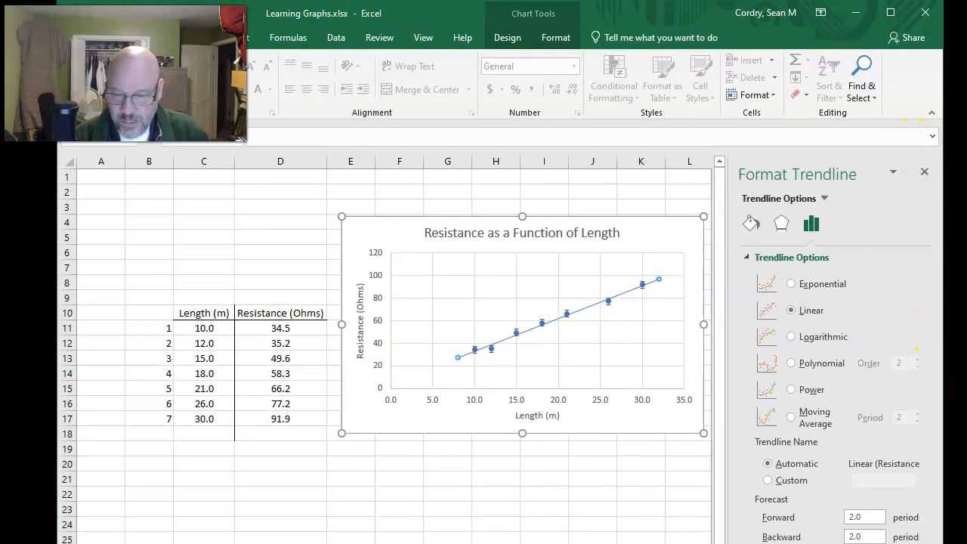
mouse_move(799, 543)
left_mouse_down()
mouse_move(799, 529)
mouse_move(797, 541)
left_mouse_up()
scroll(817, 421, "down", 3)
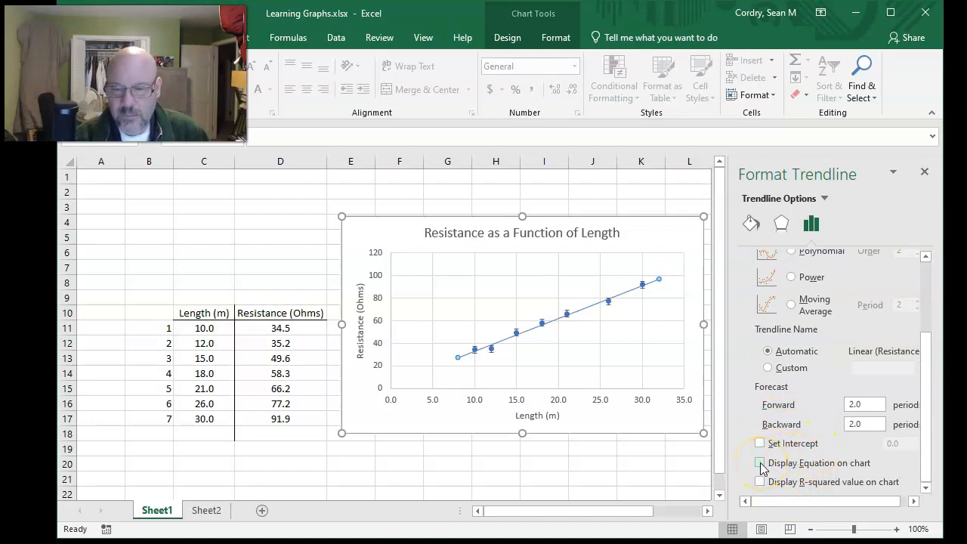
left_click(760, 464)
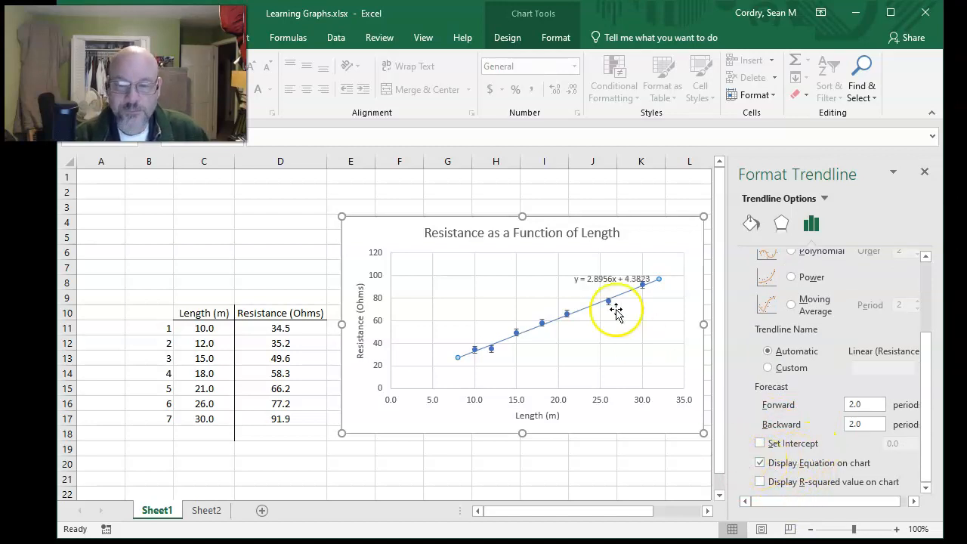
left_click(611, 277)
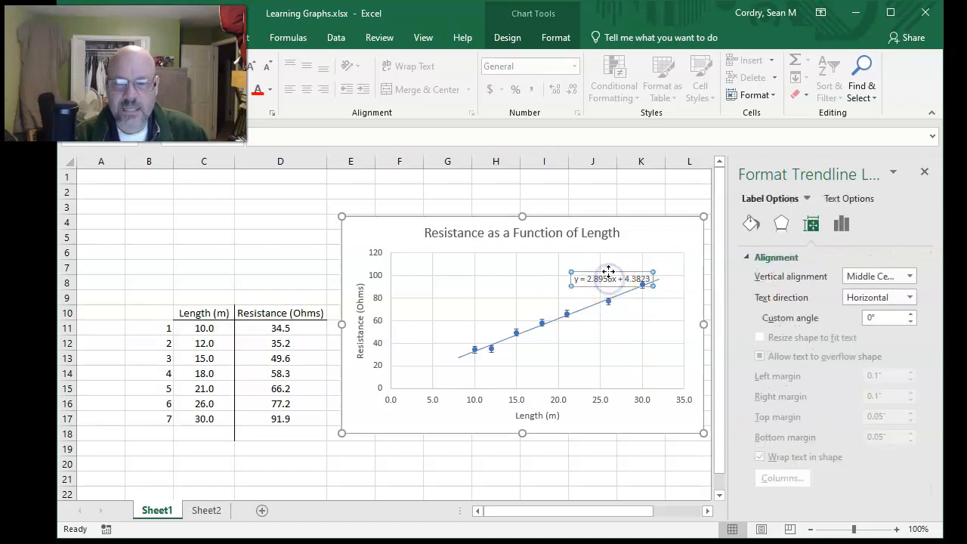
left_click_drag(609, 272, 600, 257)
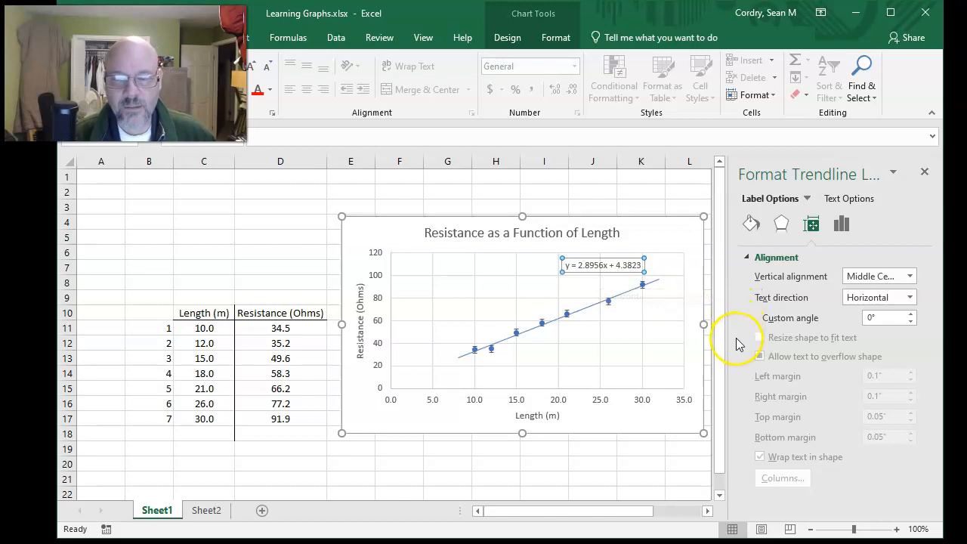
Fix the trendline's intercept at 0.0 and set its backward forecast to 10 periods
left_click(625, 295)
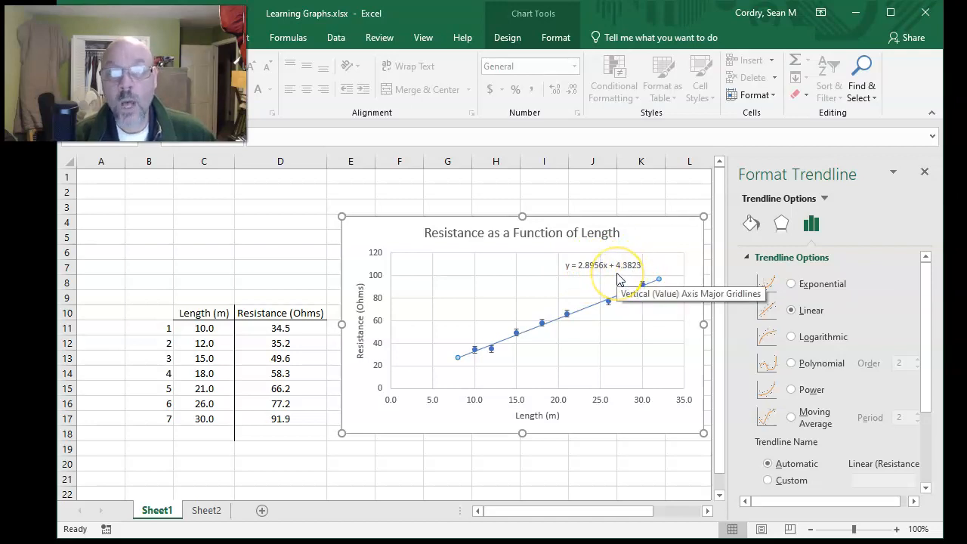
scroll(833, 375, "down", 3)
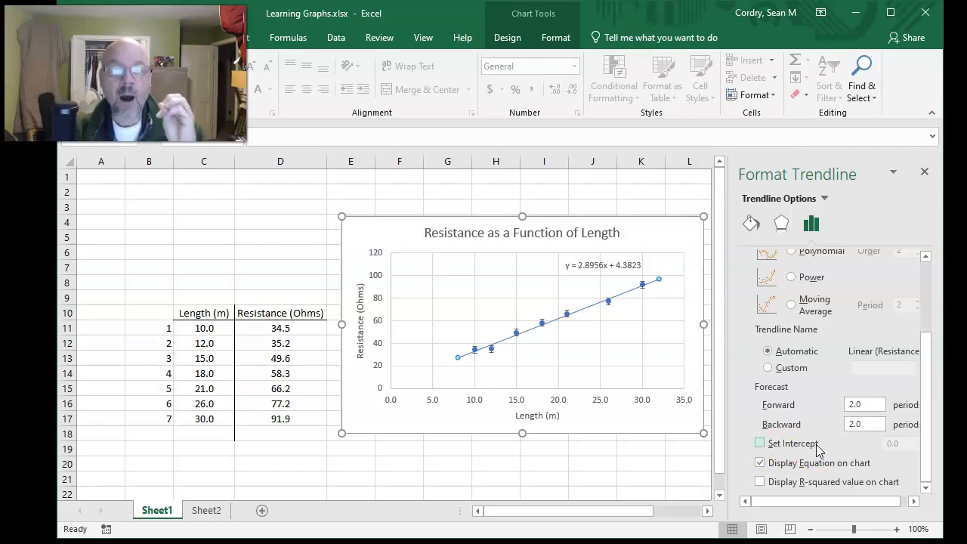
left_click(760, 444)
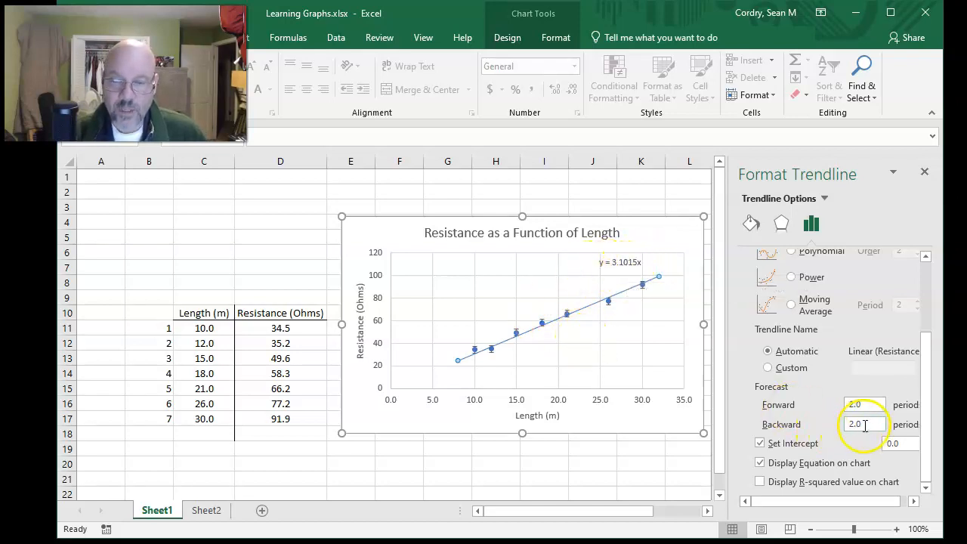
left_click_drag(865, 426, 809, 428)
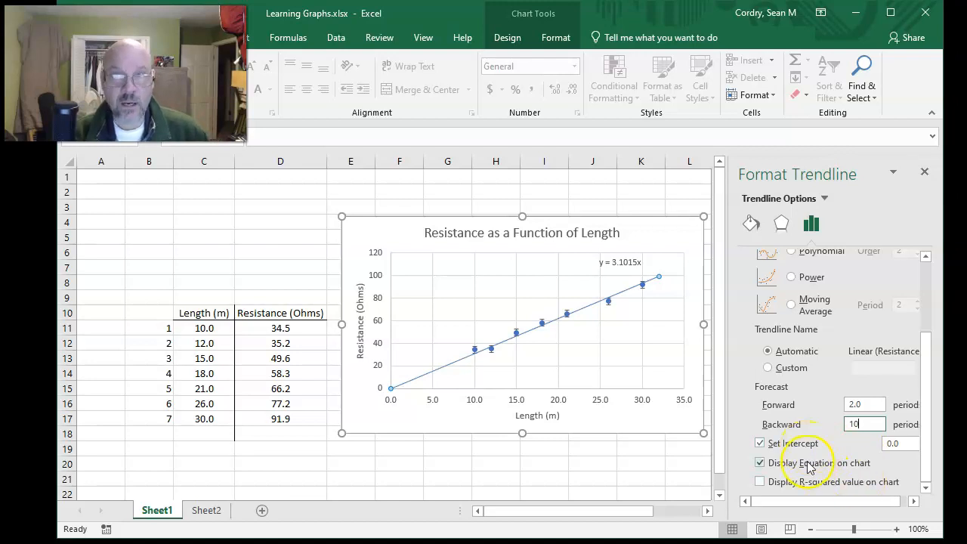
Try fixed trendline intercepts of -5 and 10
left_click(896, 444)
left_click_drag(903, 444, 873, 446)
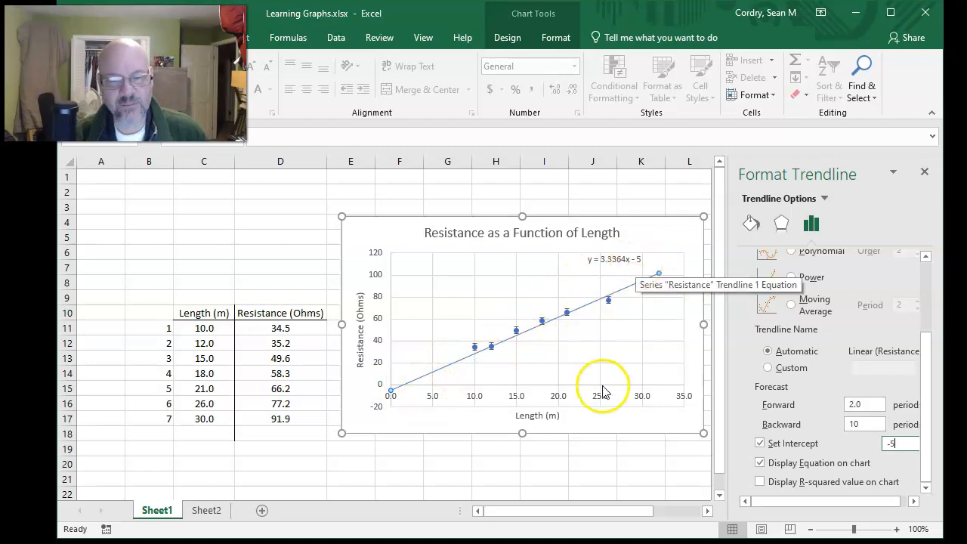
left_click_drag(902, 446, 823, 457)
type("10")
key("Return")
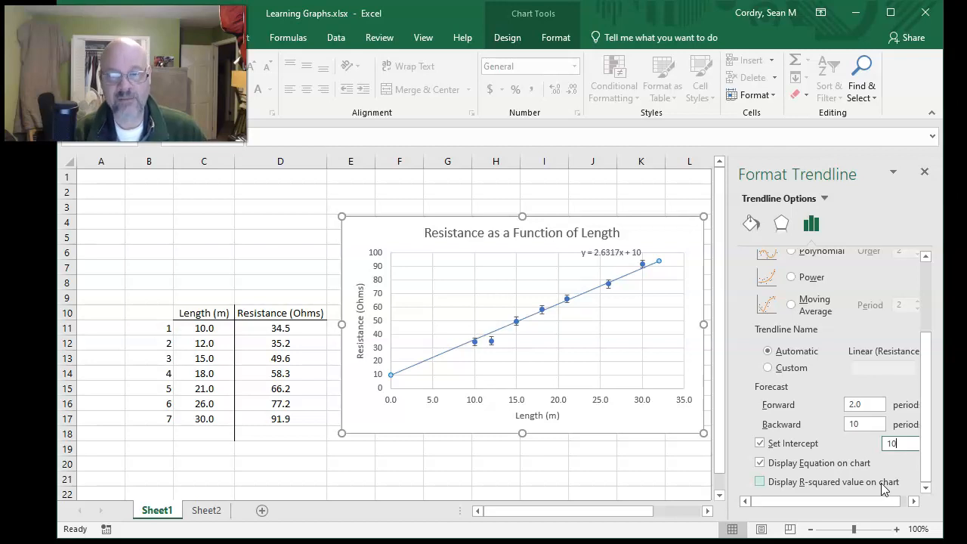
Display the trendline's R-squared value on the chart
left_click(762, 484)
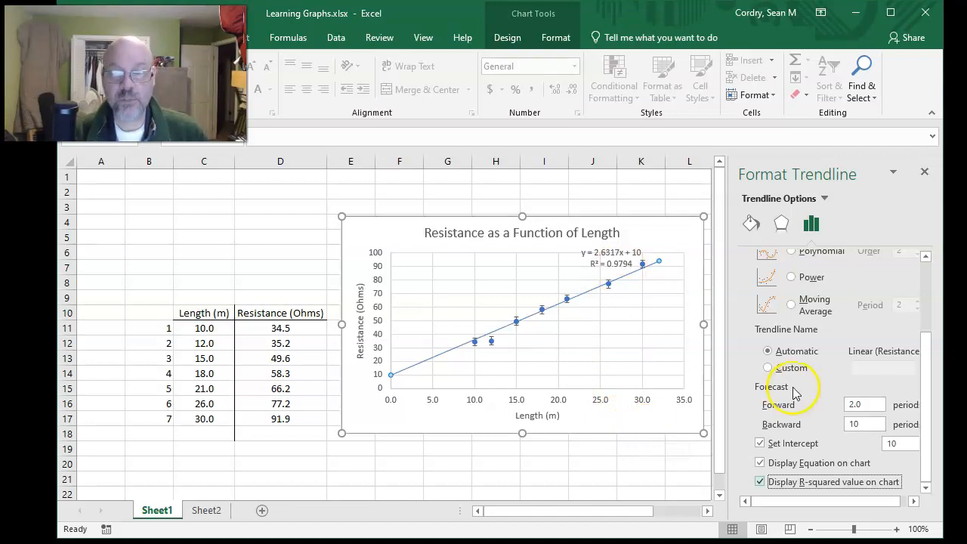
scroll(797, 390, "up", 5)
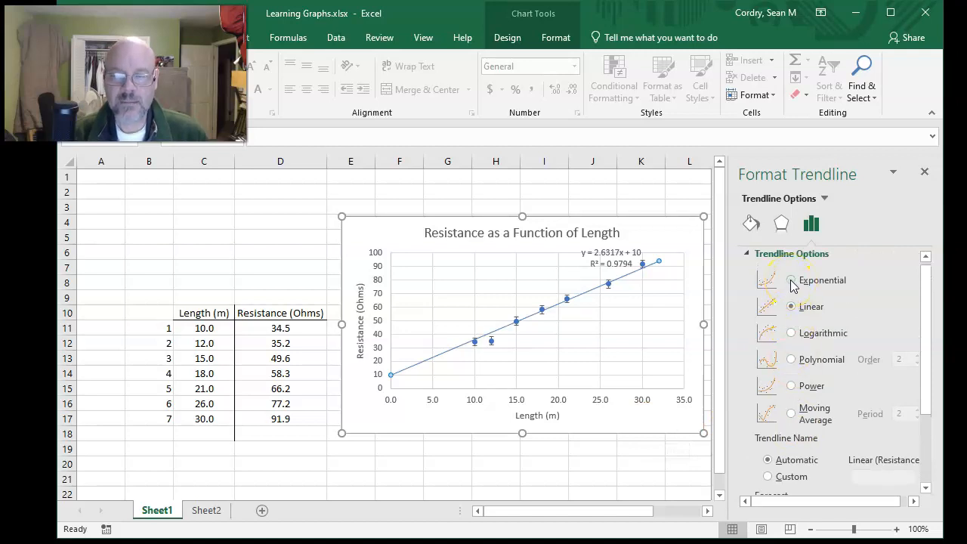
scroll(812, 348, "down", 3)
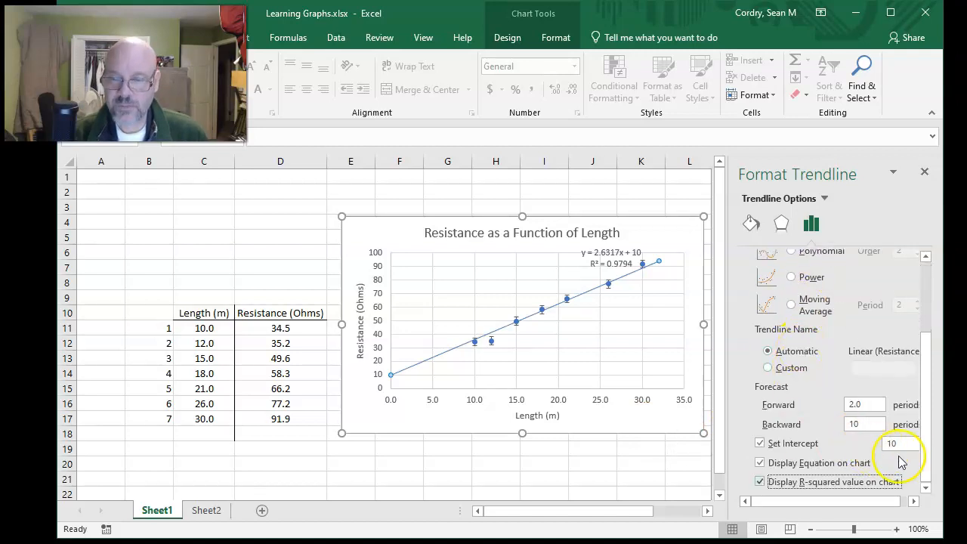
Try a trendline intercept of 0 again, and turn off the fixed intercept
double_click(907, 451)
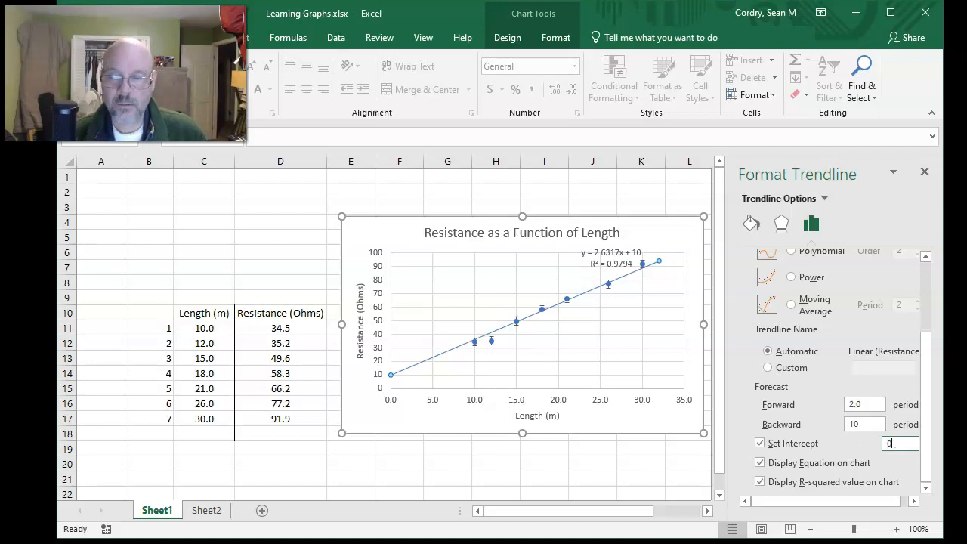
type("0")
key("Return")
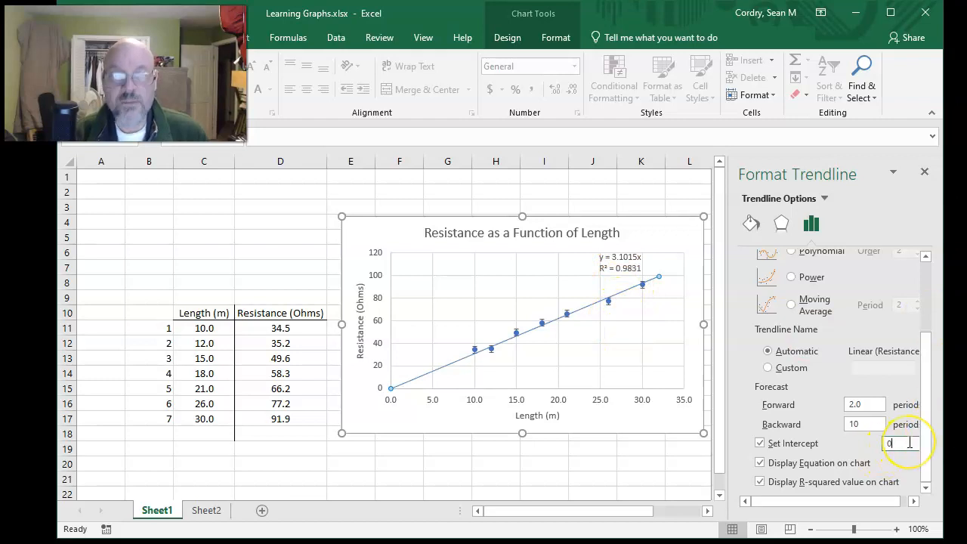
left_click(760, 446)
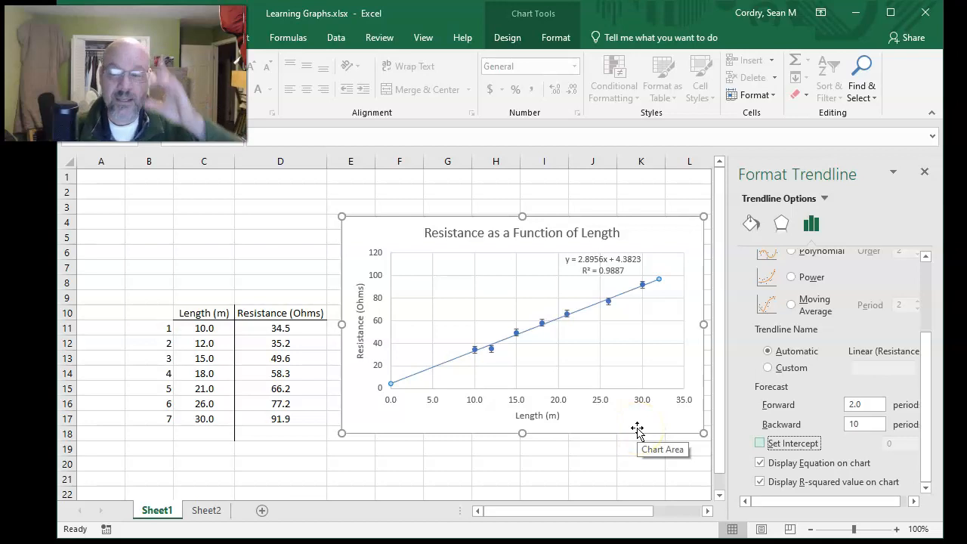
Try the Exponential and Logarithmic fits on the trendline and switch it to a Polynomial fit
scroll(832, 355, "up", 3)
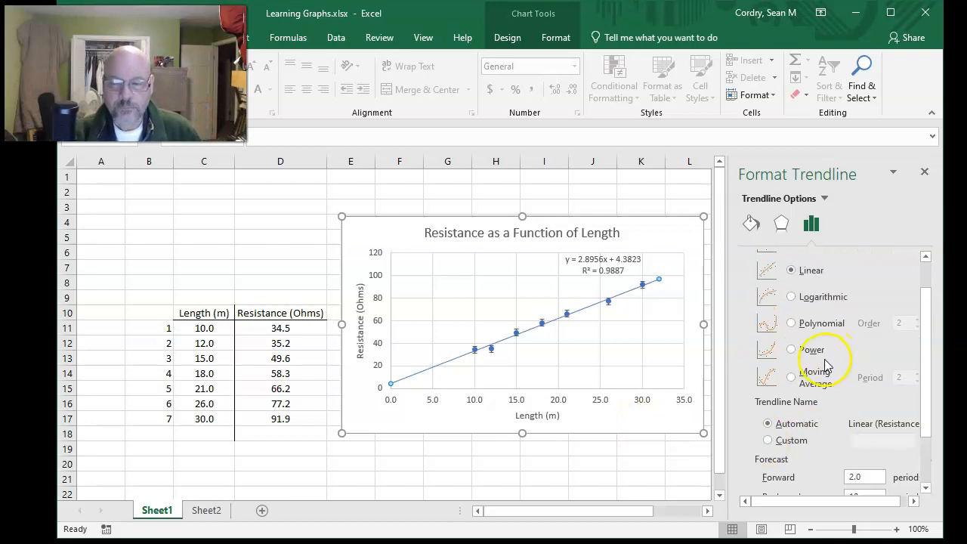
scroll(827, 365, "up", 2)
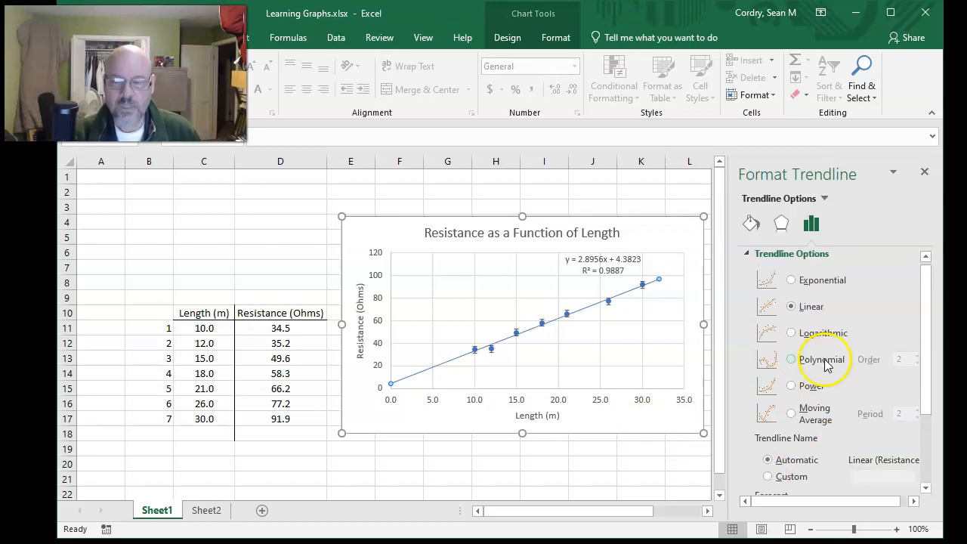
left_click(791, 281)
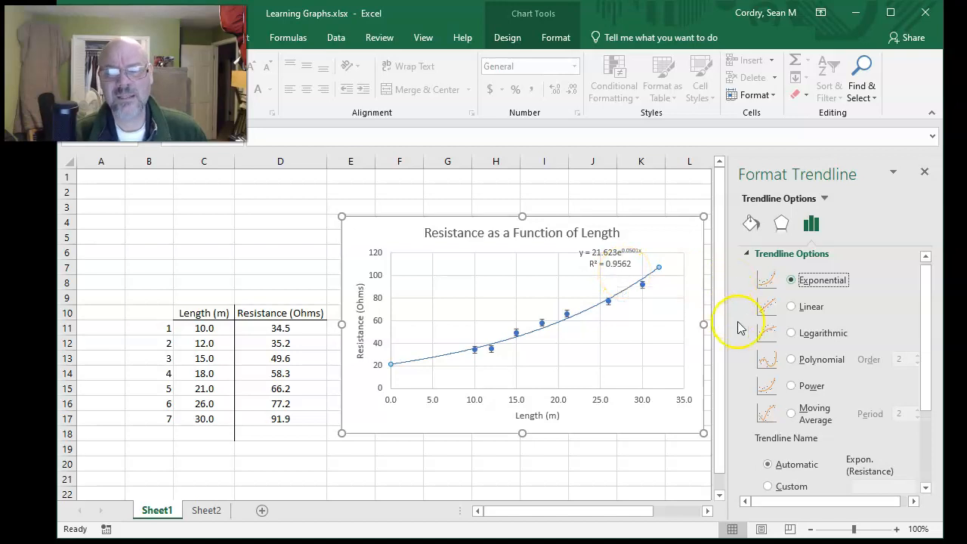
left_click(791, 334)
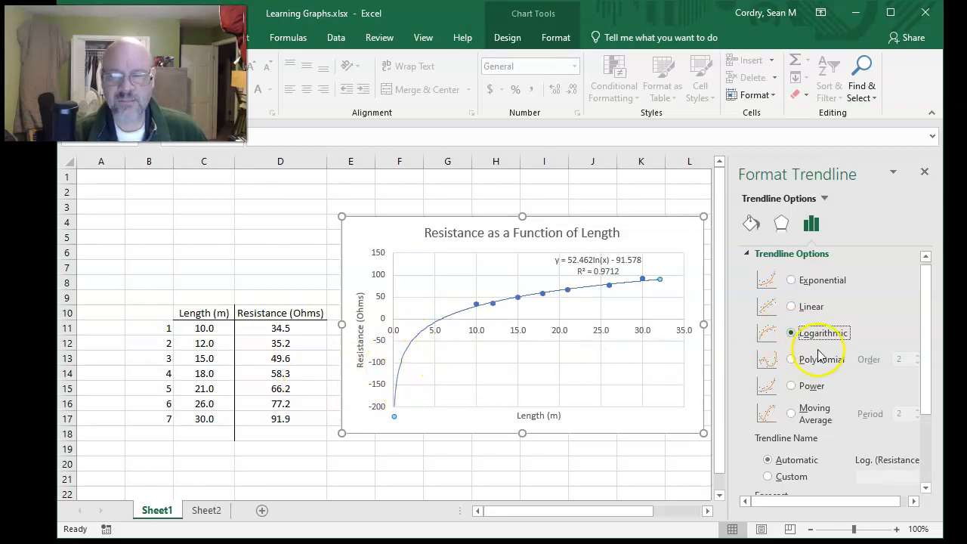
left_click(791, 360)
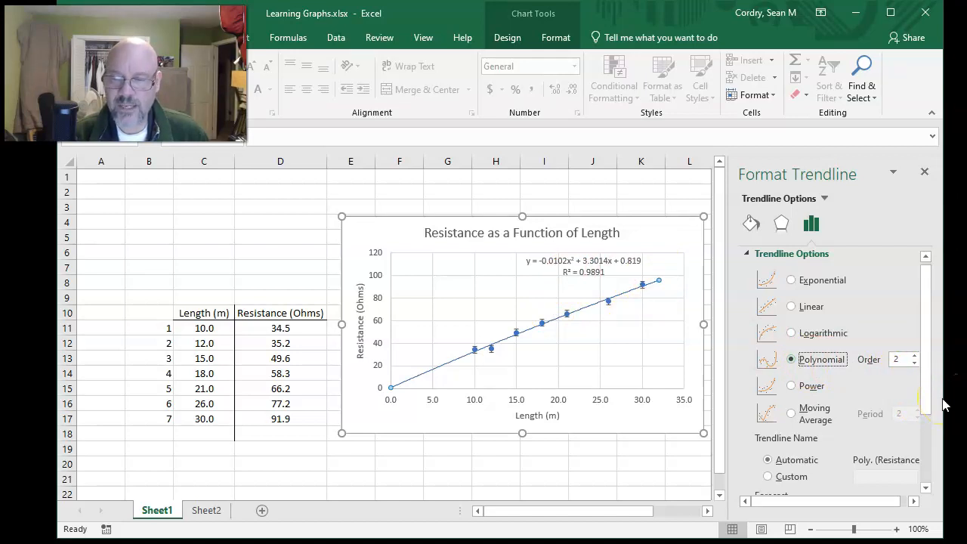
Try polynomial orders 3, 4 and 5 on the trendline
left_click_drag(943, 399, 959, 401)
left_click(932, 359)
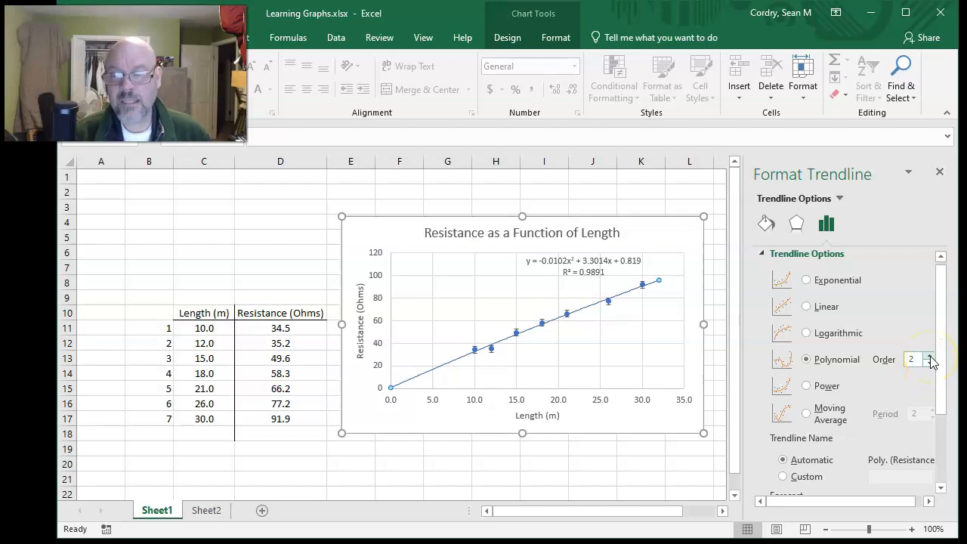
left_click(932, 357)
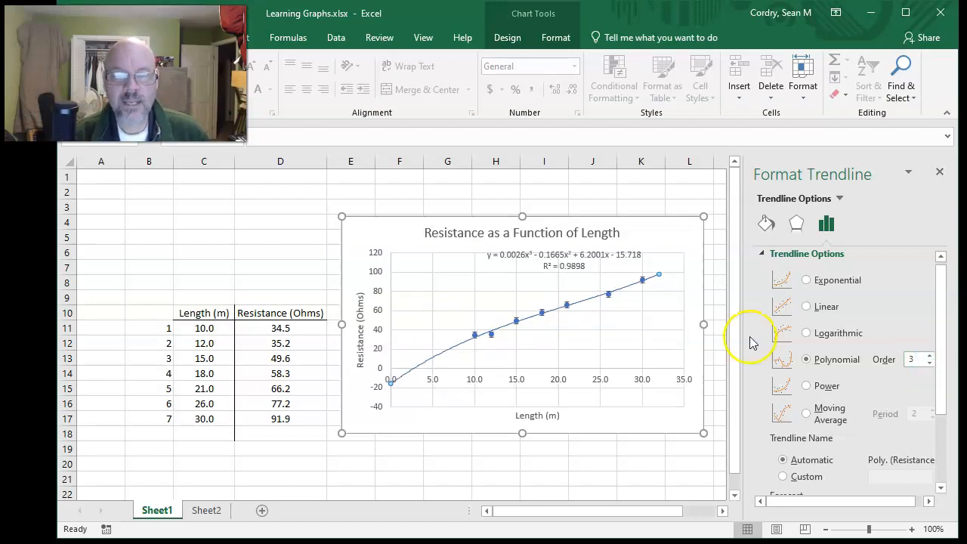
left_click(929, 363)
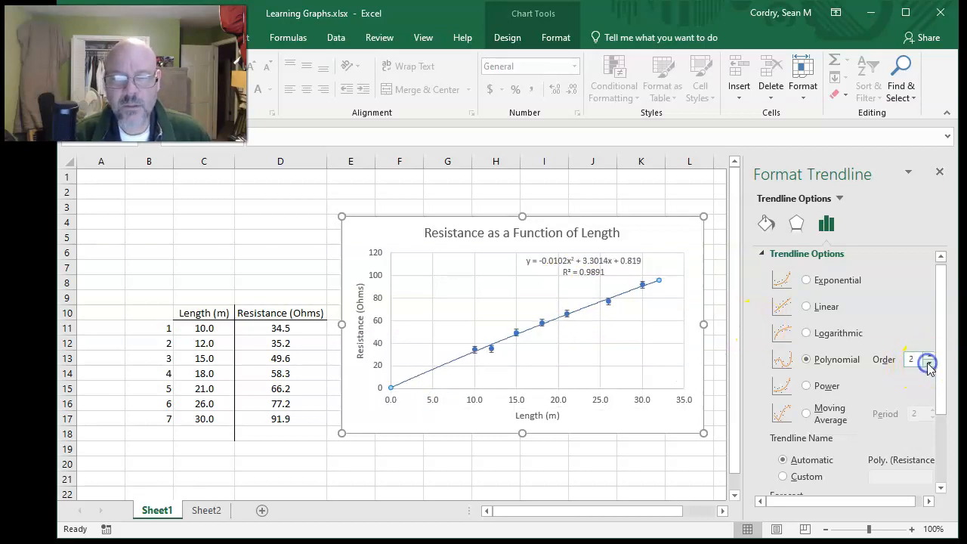
left_click(930, 356)
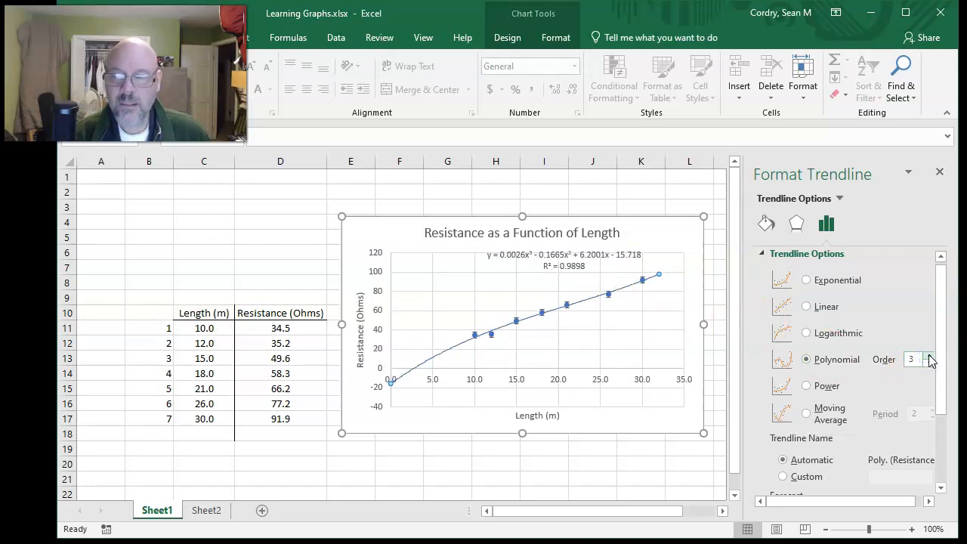
left_click(930, 356)
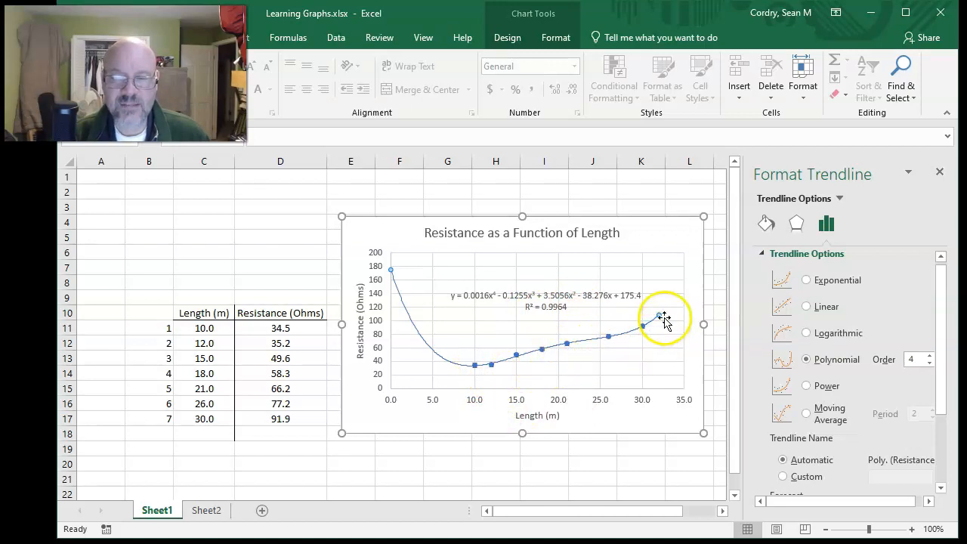
left_click(931, 356)
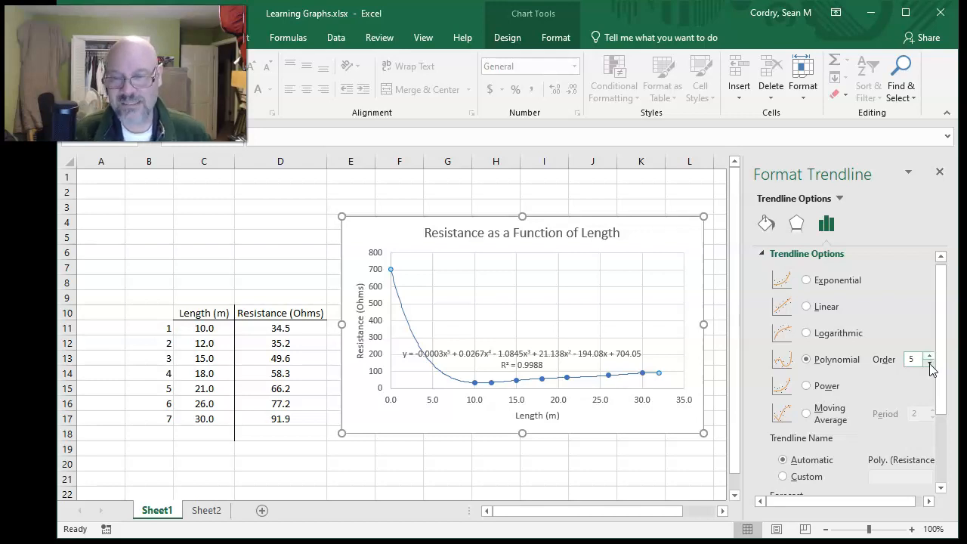
Switch the trendline back to a Linear fit and set its backward forecast to 2 periods
left_click(806, 307)
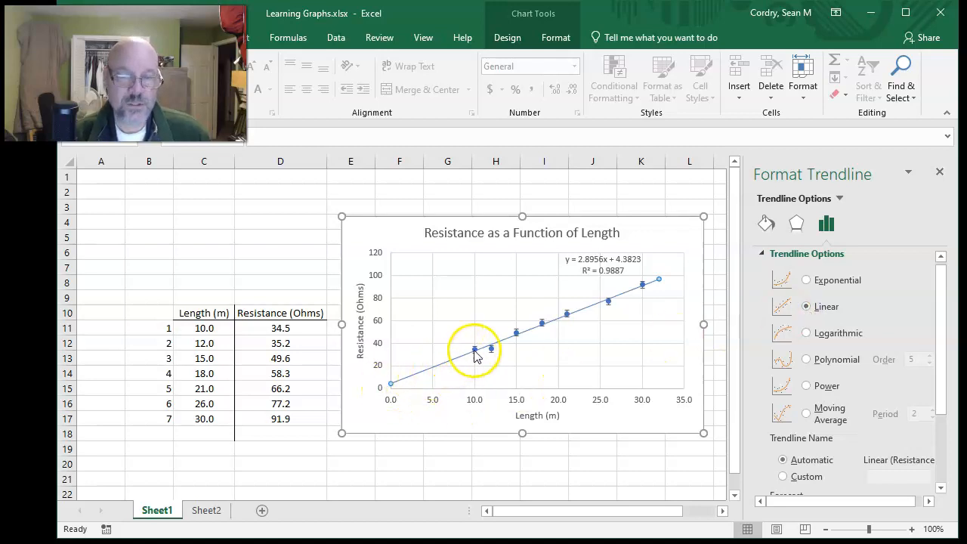
scroll(881, 408, "down", 2)
left_click(824, 427)
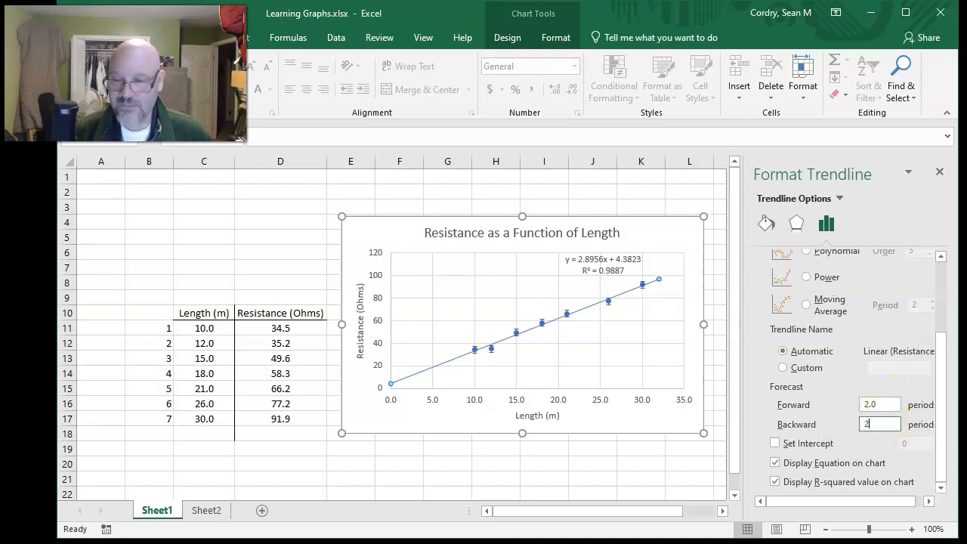
left_click(595, 463)
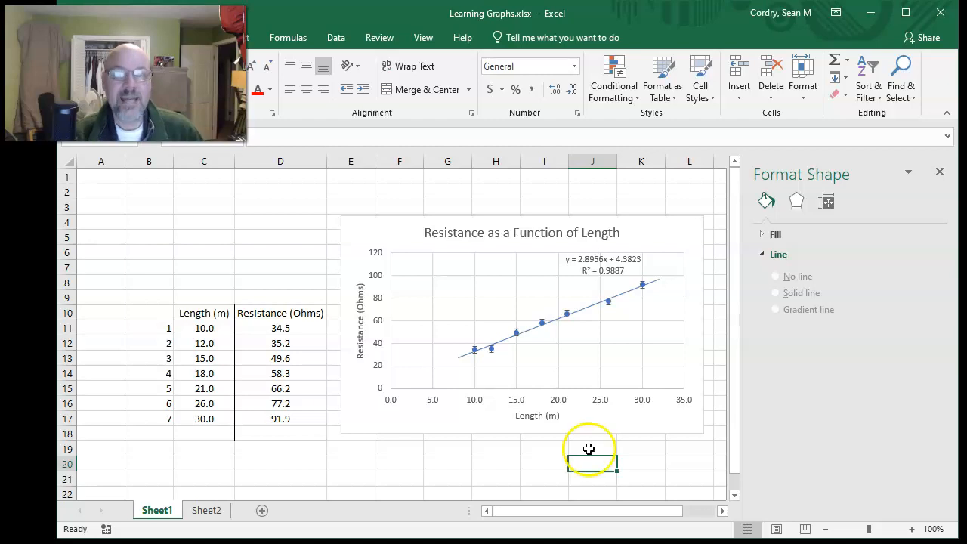
On Sheet2, add the unit to the heater temperature heading in D10 so it reads "Heater Temp (C)"
left_click(207, 511)
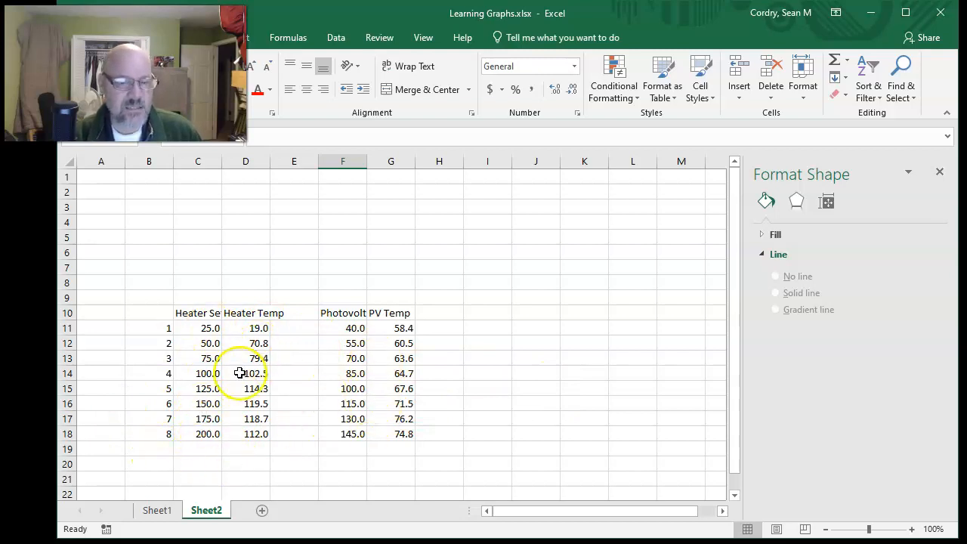
left_click(195, 313)
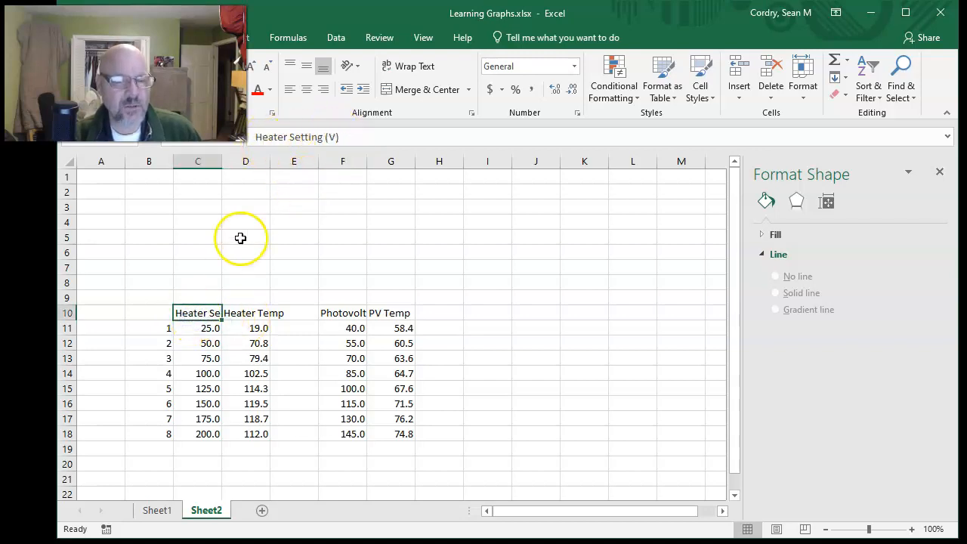
left_click(229, 313)
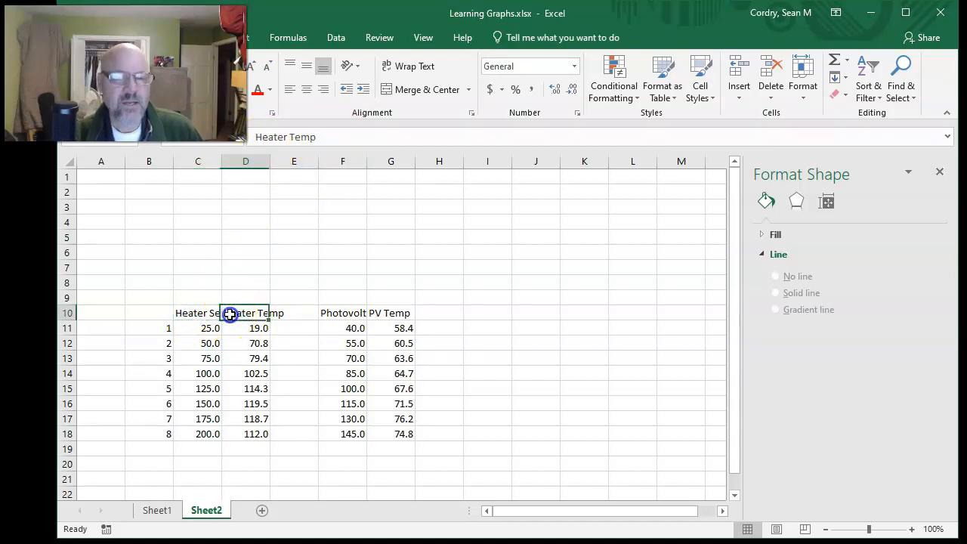
left_click(334, 139)
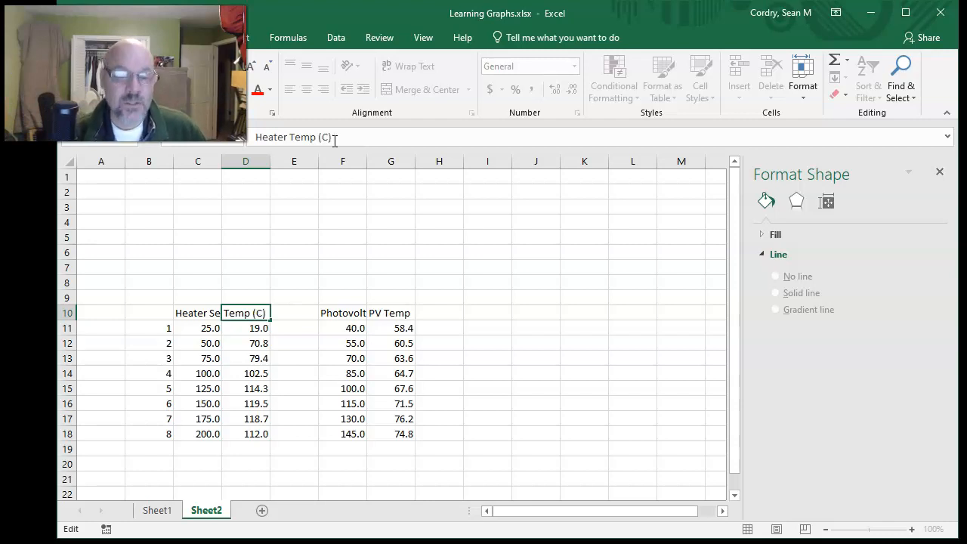
left_click(384, 319)
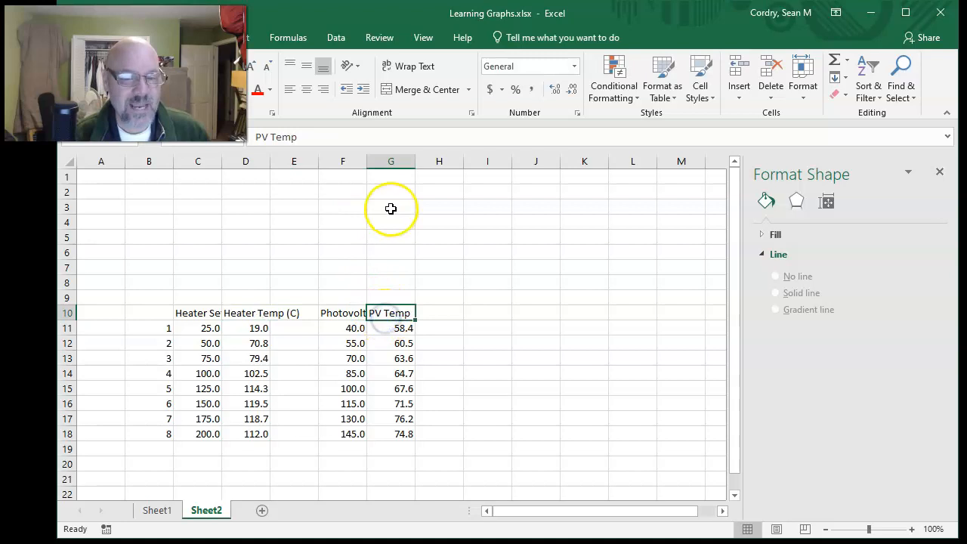
left_click(308, 137)
type("(C)")
key("Return")
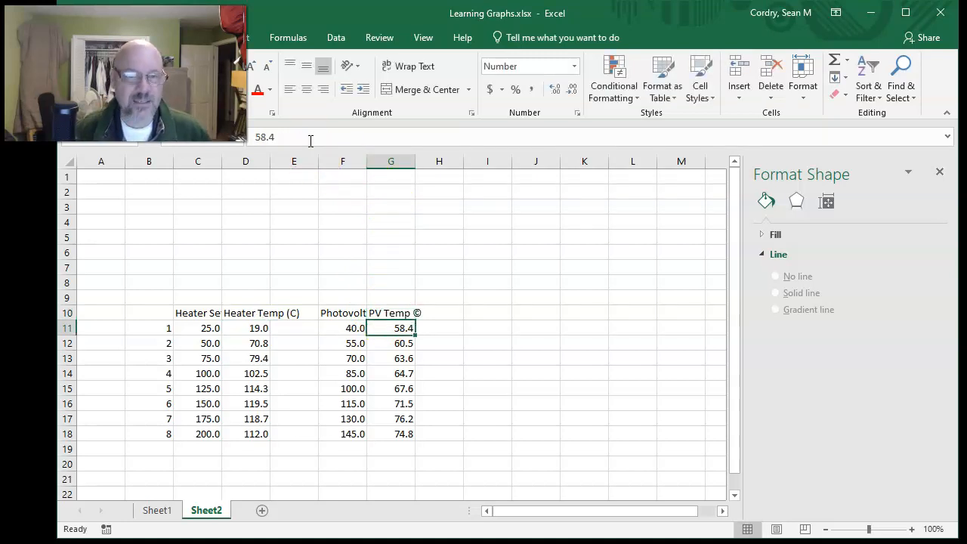
key("ctrl+z")
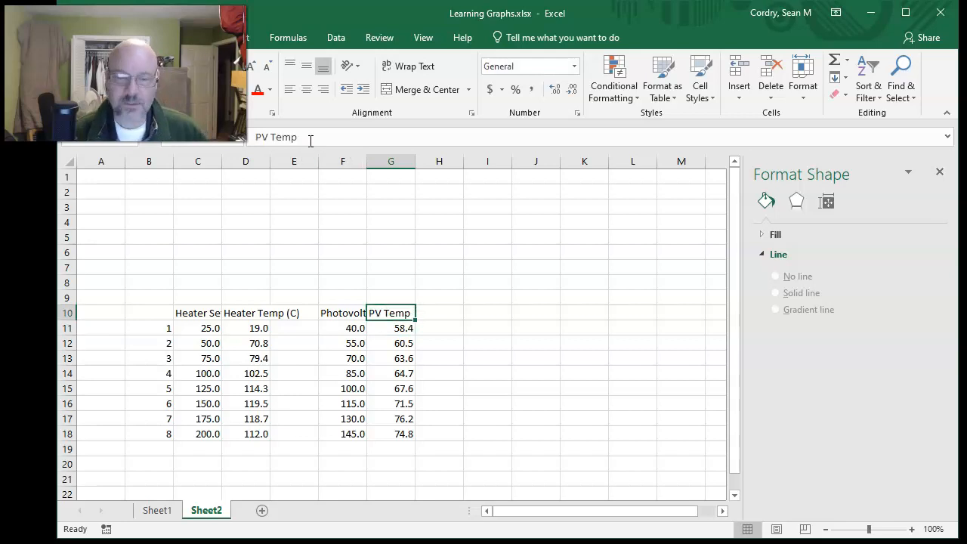
Change the heading in G10 to "PV Temp (C)", keeping the plain letter C in parentheses
left_click(310, 137)
type("(C)")
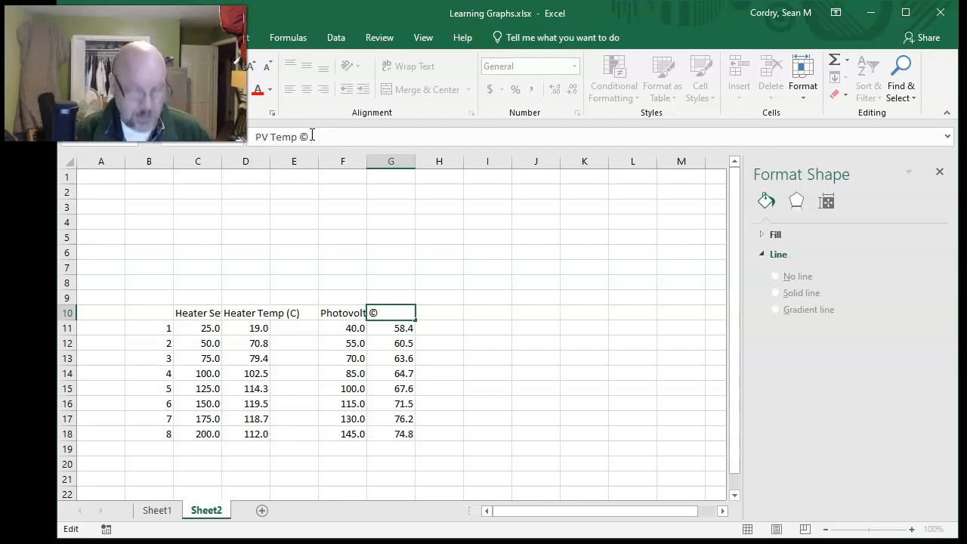
key("Return")
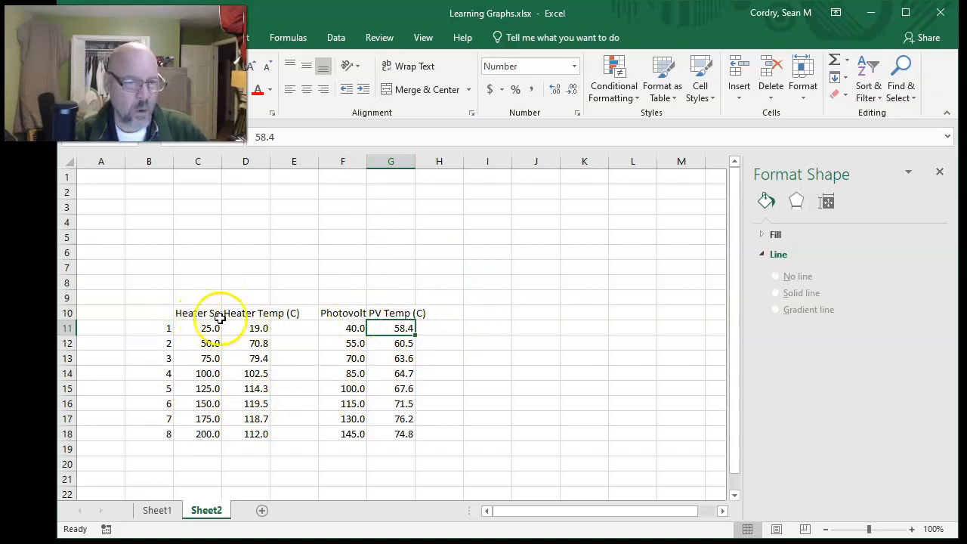
Centre the contents of columns C through G horizontally
left_click_drag(199, 160, 406, 159)
left_click(307, 90)
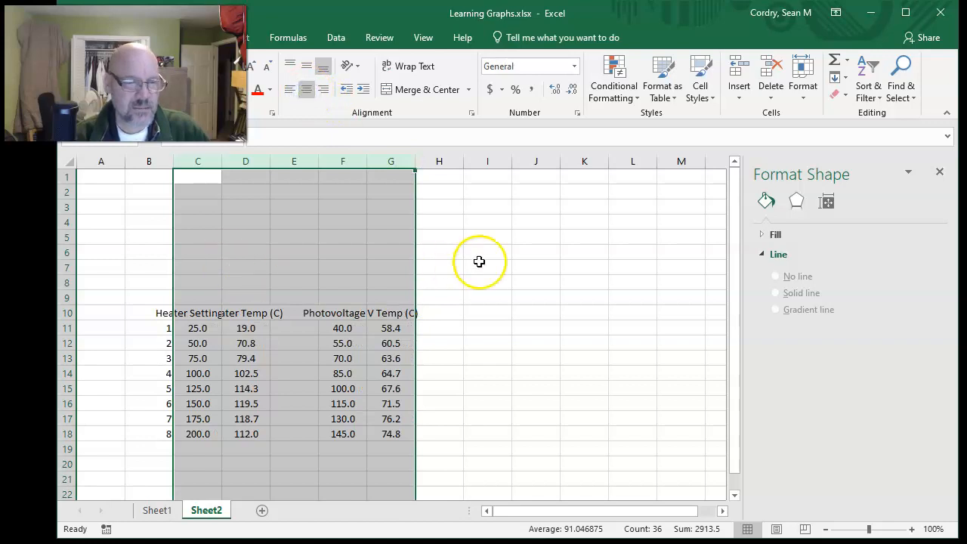
left_click(499, 279)
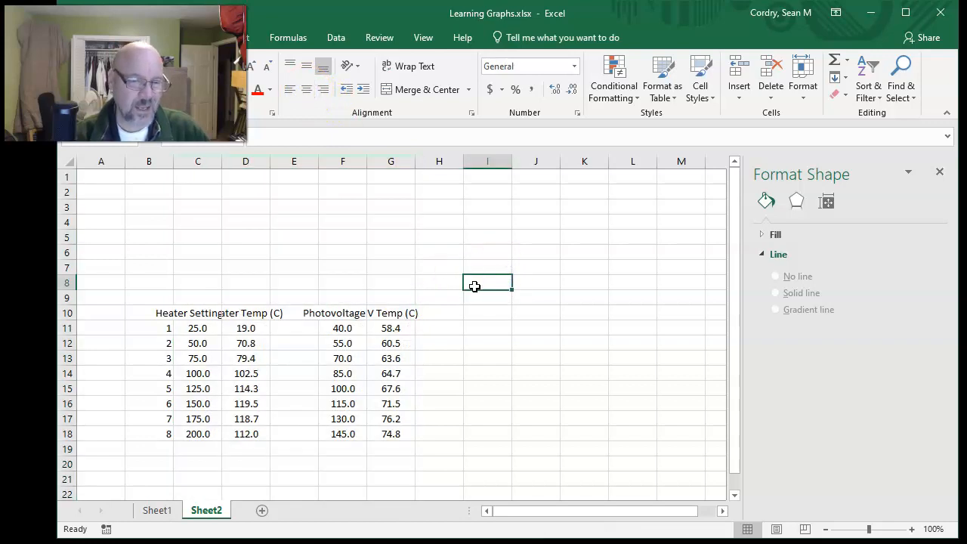
Wrap the text of the four column headings in C10, D10, F10 and G10
left_click(201, 313)
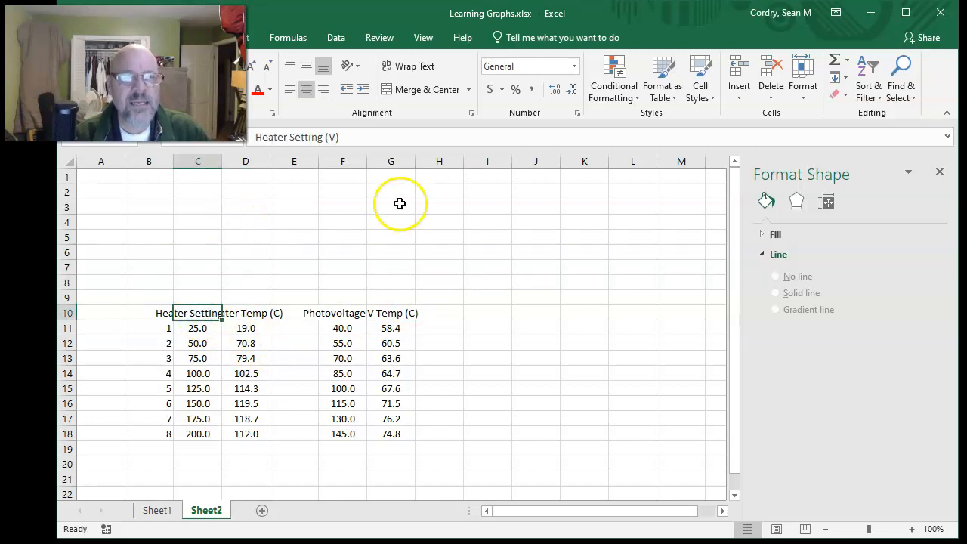
left_click(412, 70)
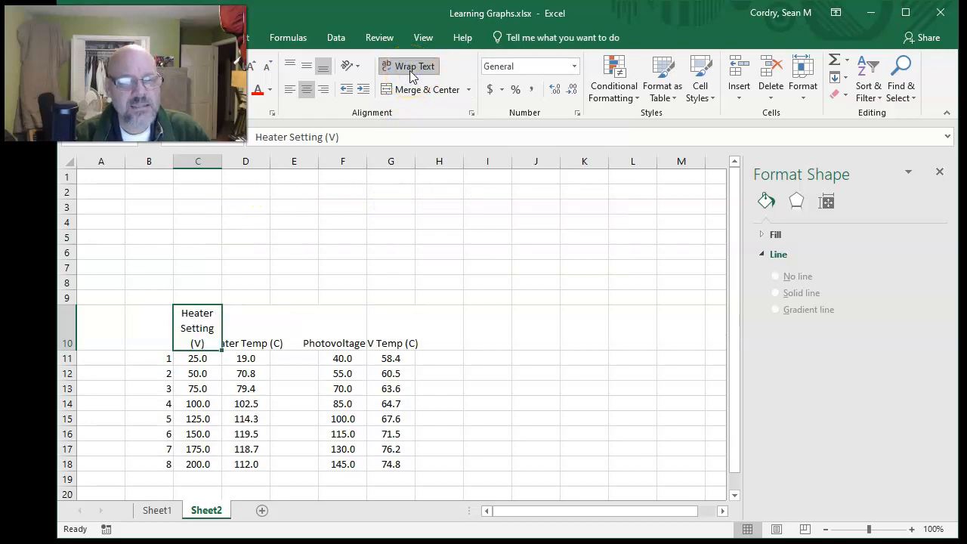
left_click(248, 338)
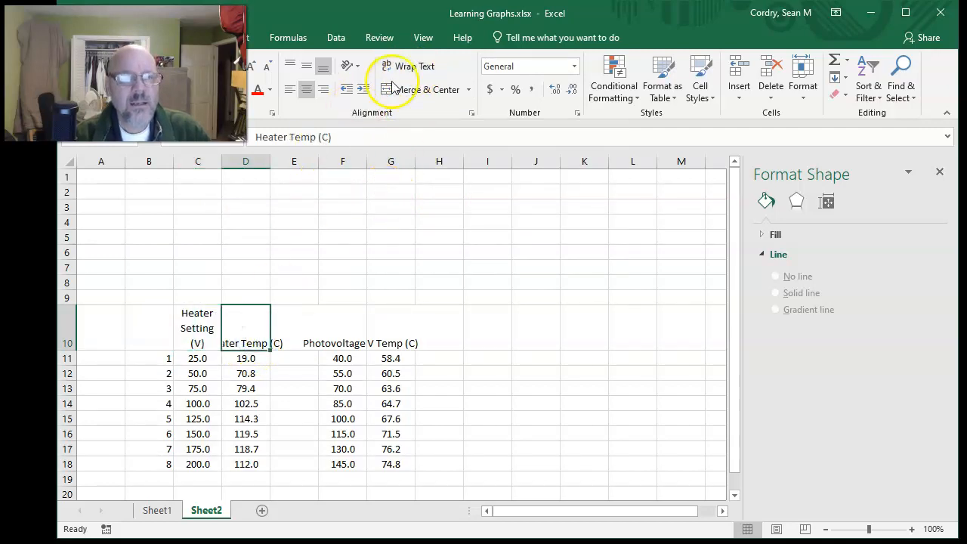
left_click(411, 67)
left_click(342, 329)
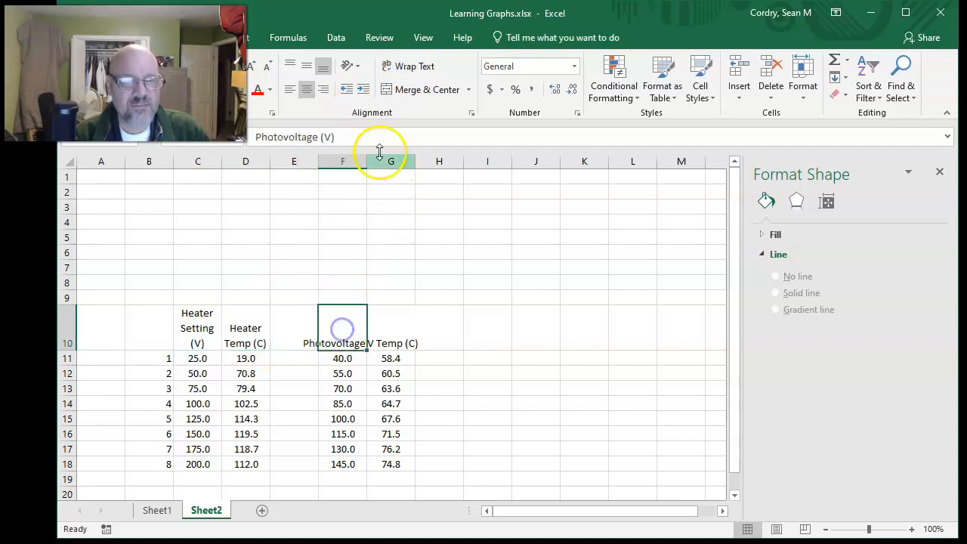
left_click(413, 69)
left_click(403, 331)
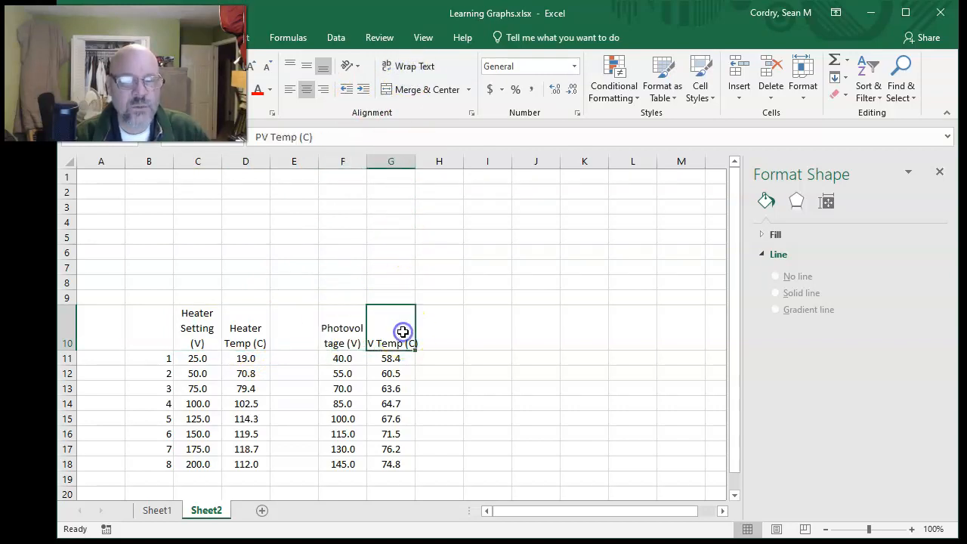
left_click(412, 66)
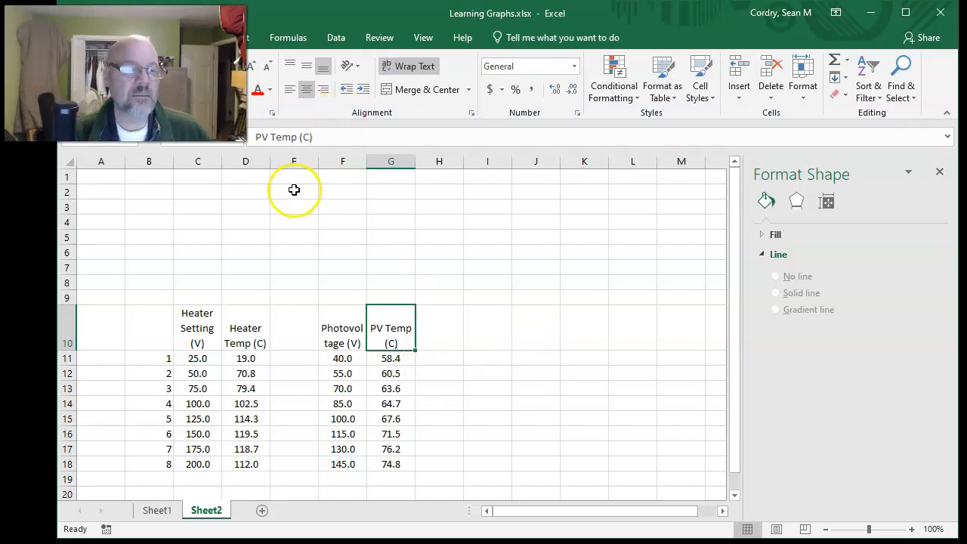
Draw a double-line border beneath the headings of both data tables, under C10:D10 and F10:G10
left_click_drag(325, 10, 468, 11)
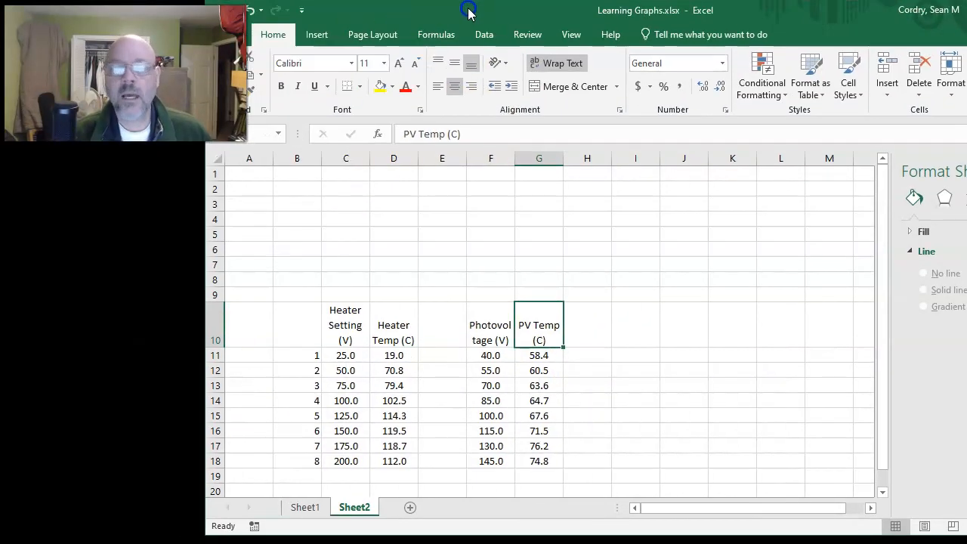
left_click(359, 86)
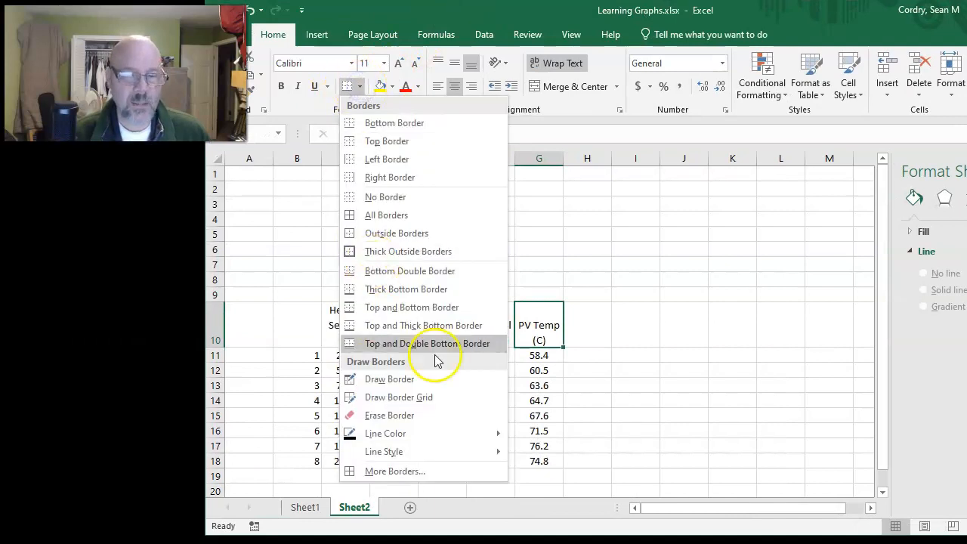
mouse_move(408, 454)
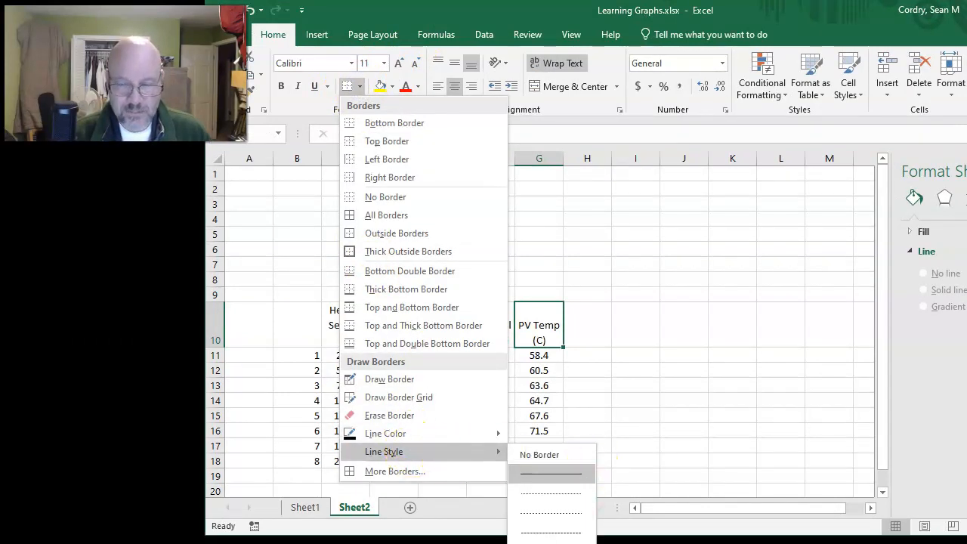
left_click(551, 474)
left_click_drag(503, 344, 488, 346)
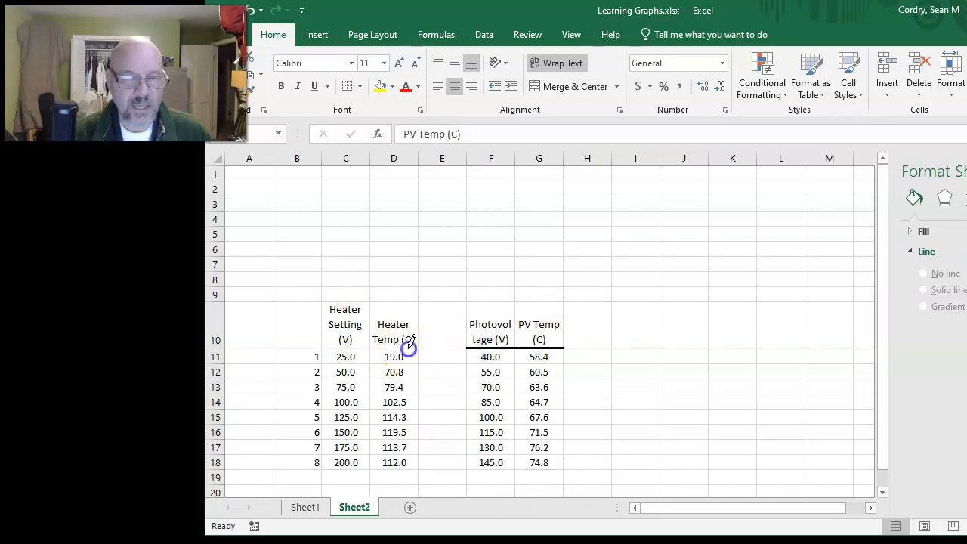
Draw single solid vertical borders between columns C and D and between F and G, from row 10 through row 18
left_click(360, 86)
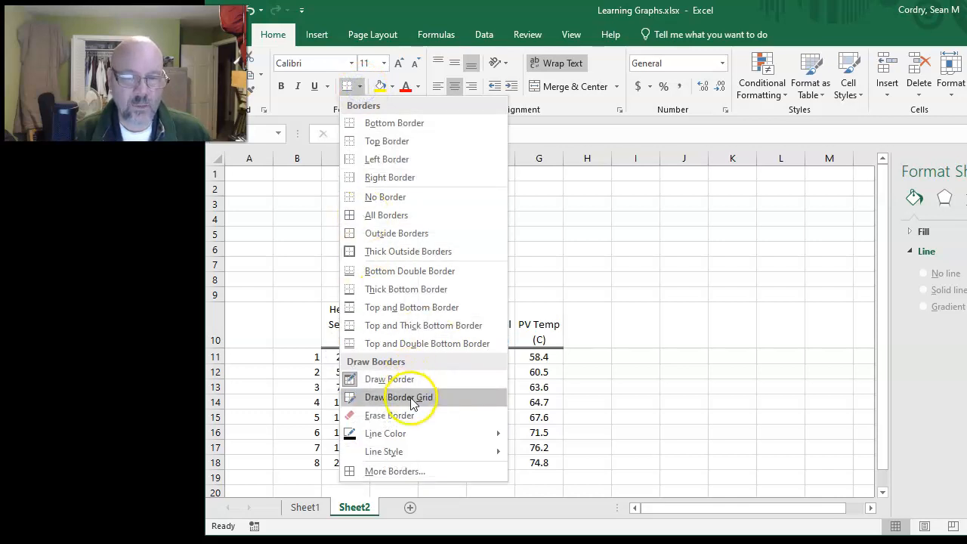
mouse_move(413, 458)
left_click(550, 475)
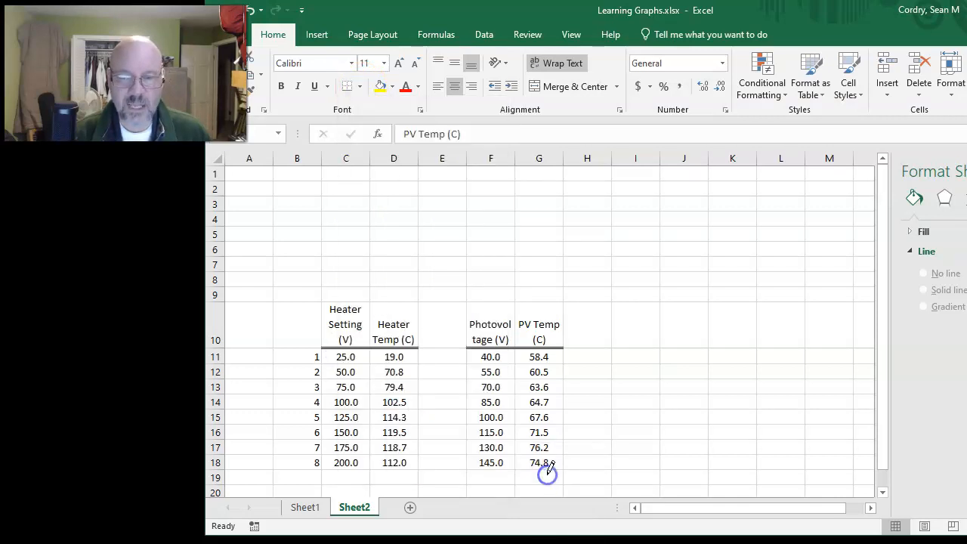
left_click_drag(518, 318, 518, 318)
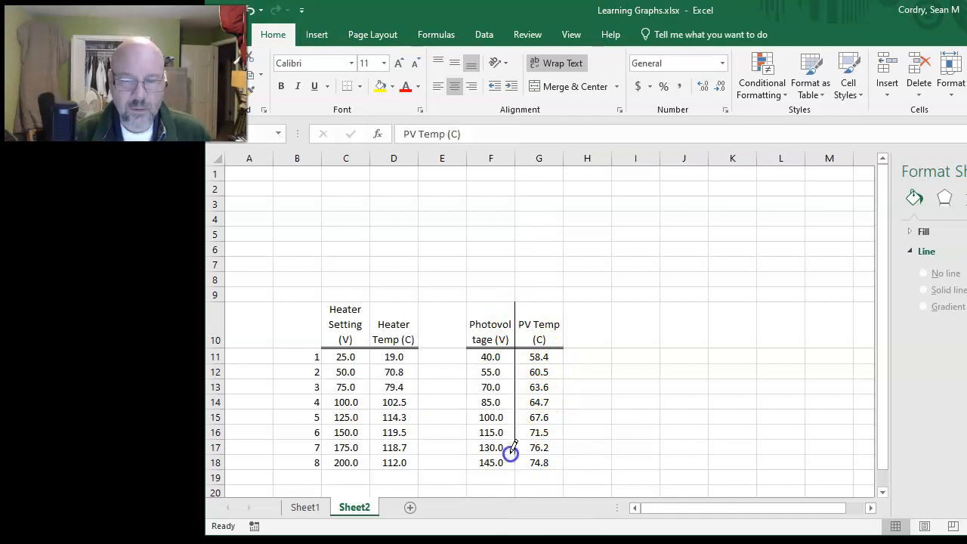
left_click_drag(514, 465, 514, 466)
left_click_drag(371, 308, 370, 307)
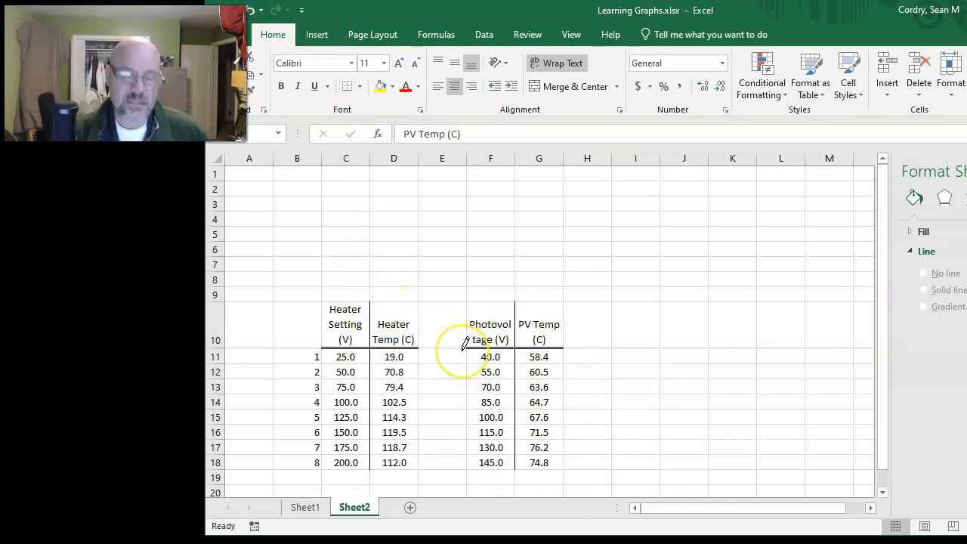
key("Escape")
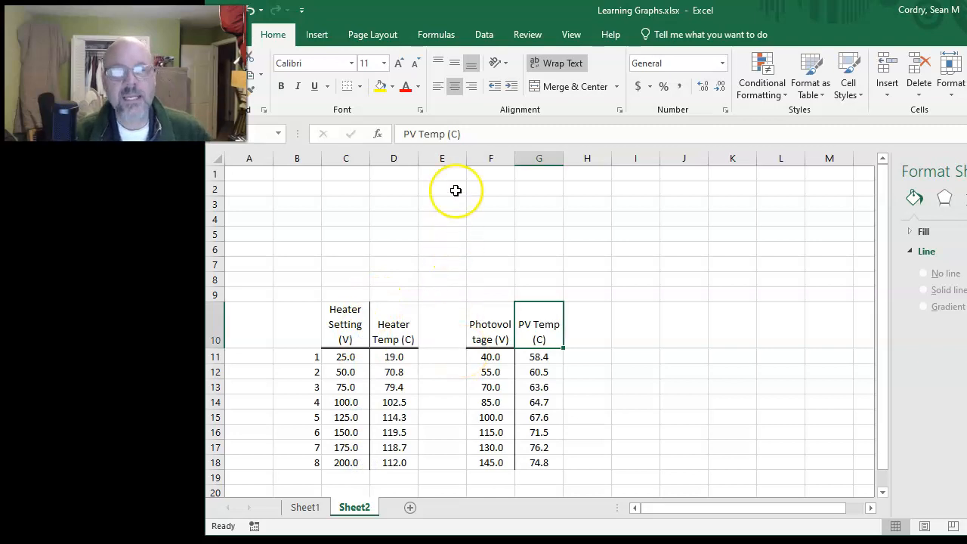
Narrow the blank column E between the two tables and the row-number column B
left_click_drag(465, 161, 430, 164)
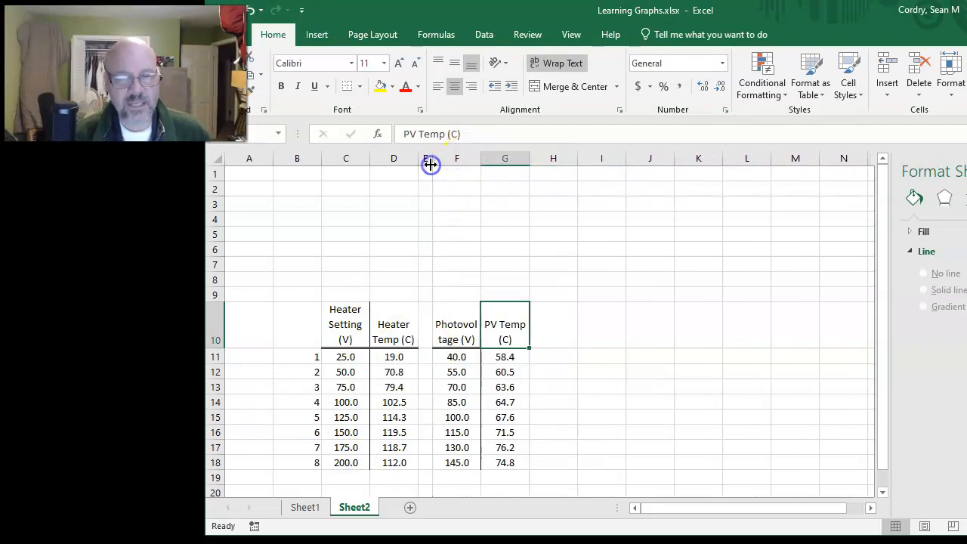
left_click(583, 386)
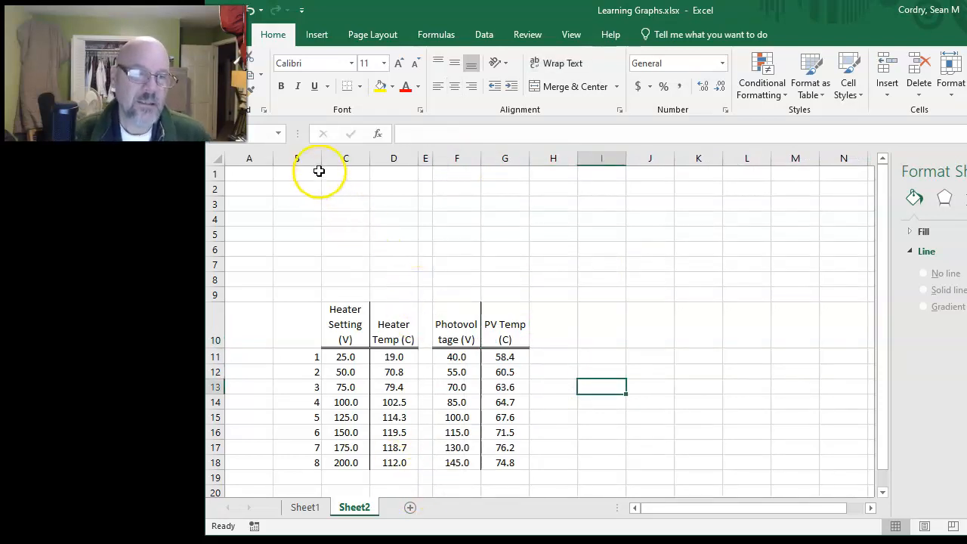
left_click_drag(321, 160, 283, 163)
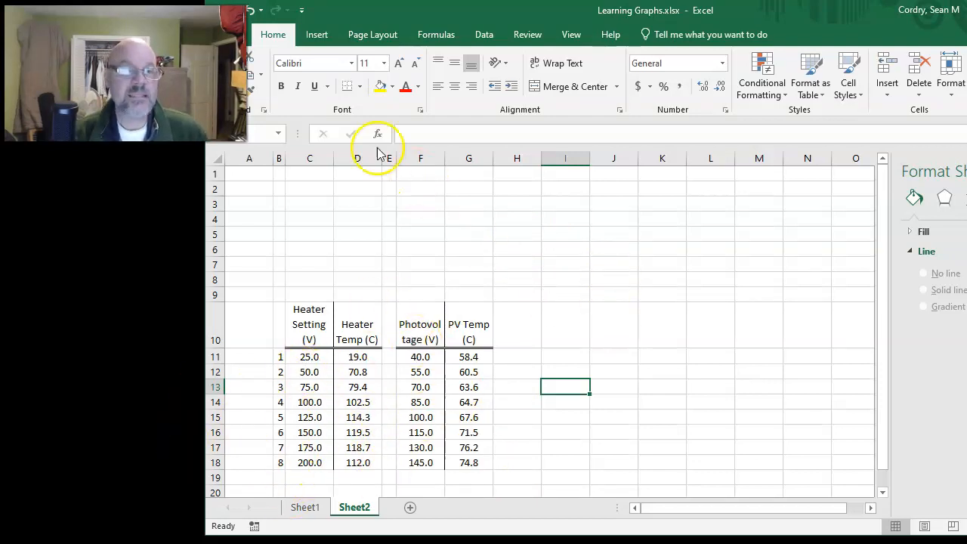
Insert an empty markers-only scatter chart and place it beside the photovoltage table, starting at column H around row 6
left_click(321, 38)
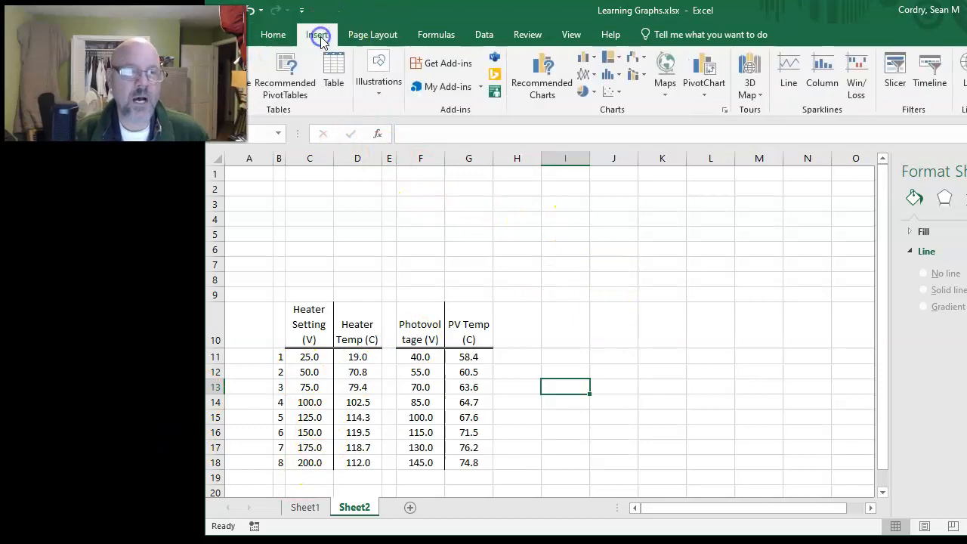
left_click(618, 91)
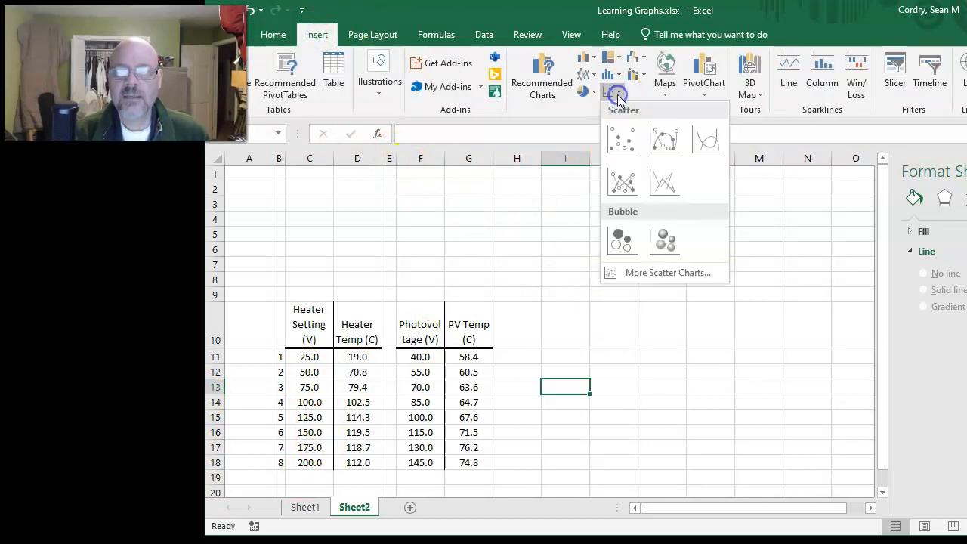
left_click(619, 138)
left_click_drag(604, 237, 752, 263)
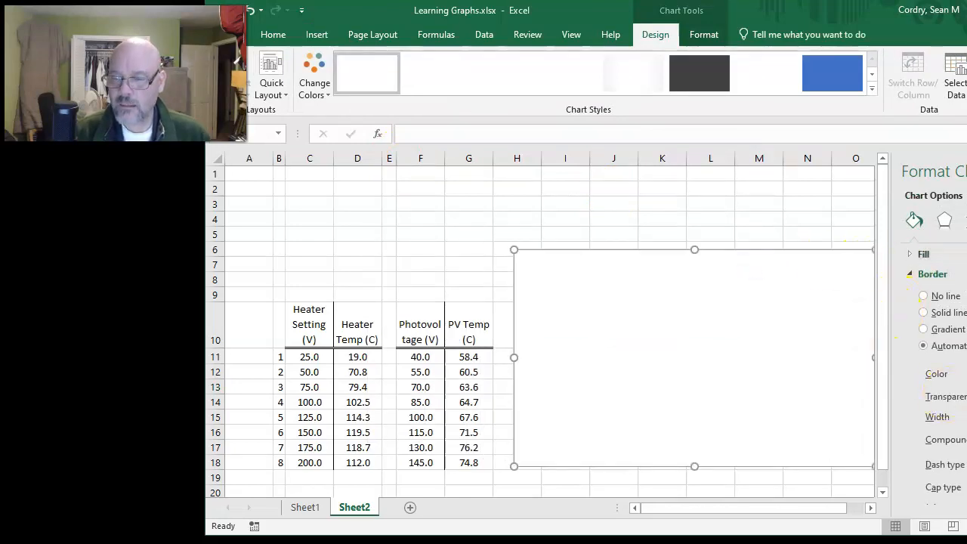
left_click_drag(821, 512, 831, 510)
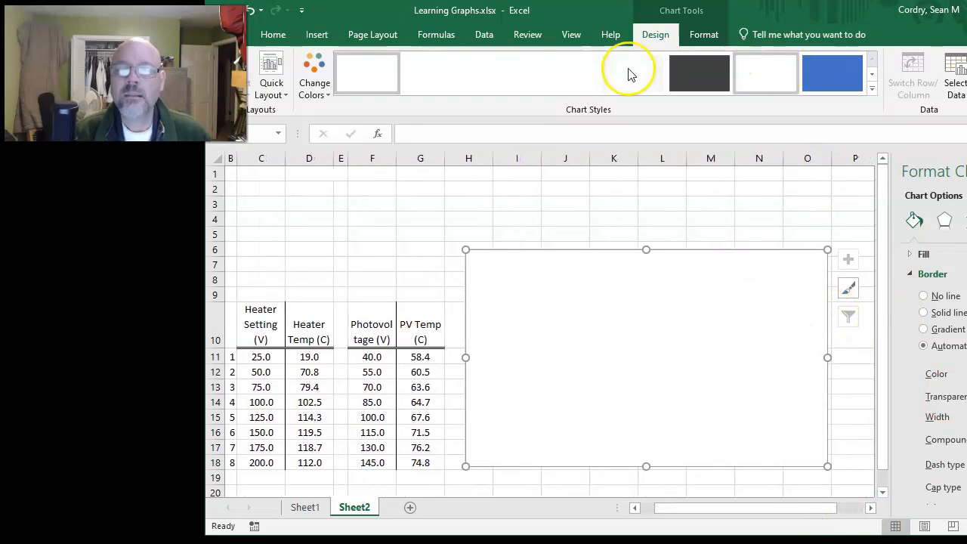
Add a data series named Heater Setting to the empty scatter chart
right_click(602, 276)
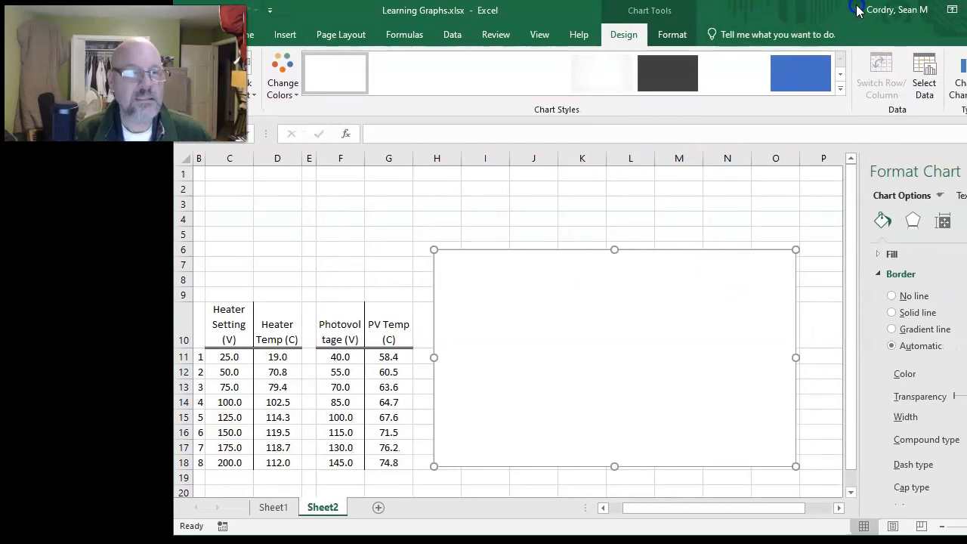
left_click(925, 75)
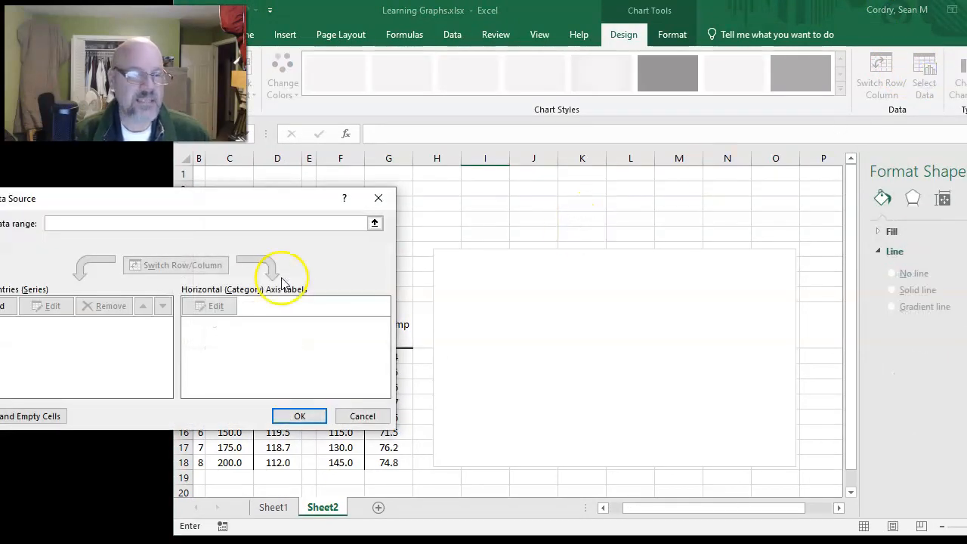
left_click(2, 305)
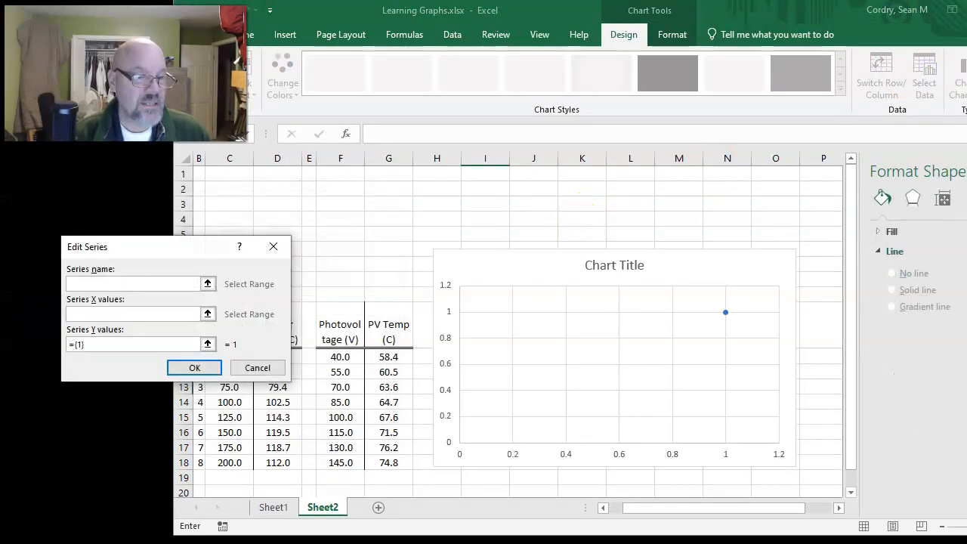
left_click_drag(144, 249, 597, 255)
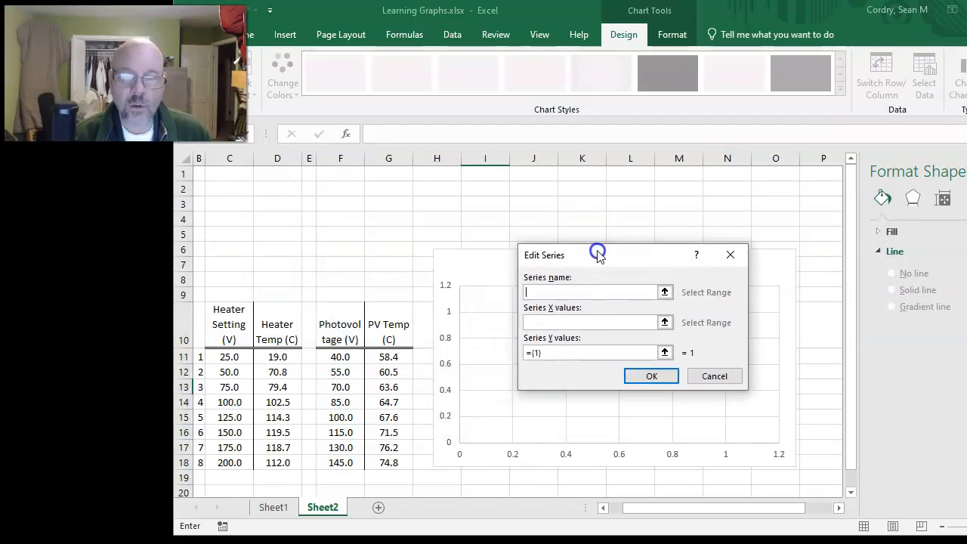
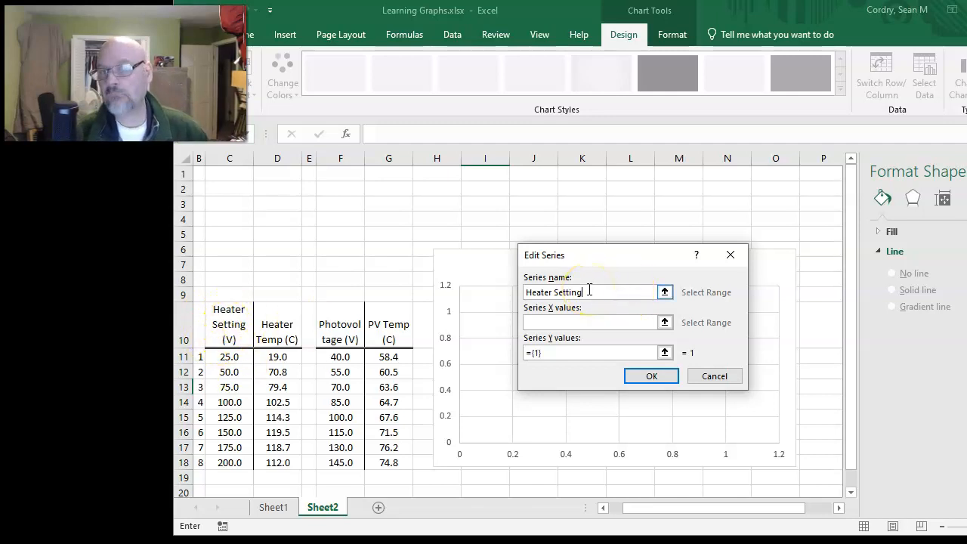
Set the heater series' X values to C11:C18 and its Y values to D11:D18 on Sheet2
left_click(665, 323)
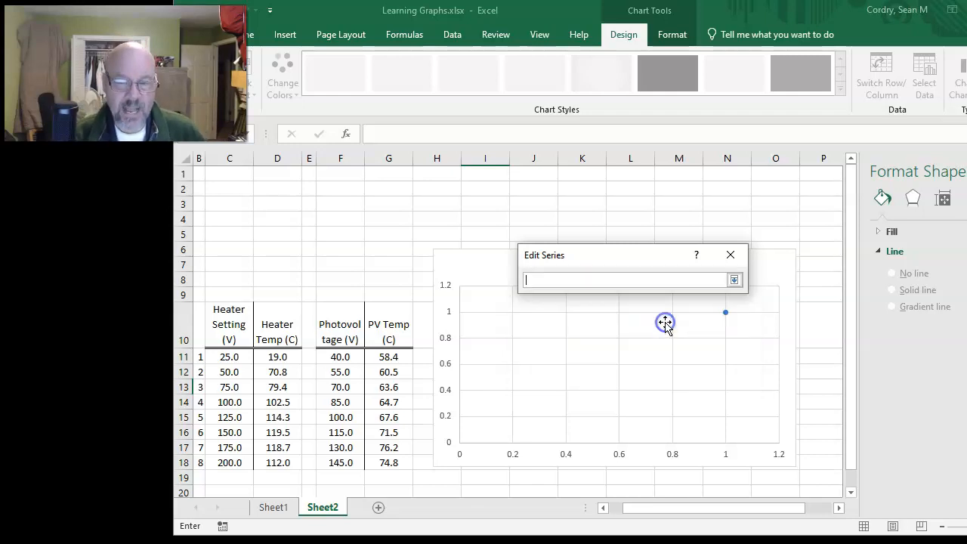
left_click(230, 357)
left_click_drag(230, 357, 230, 463)
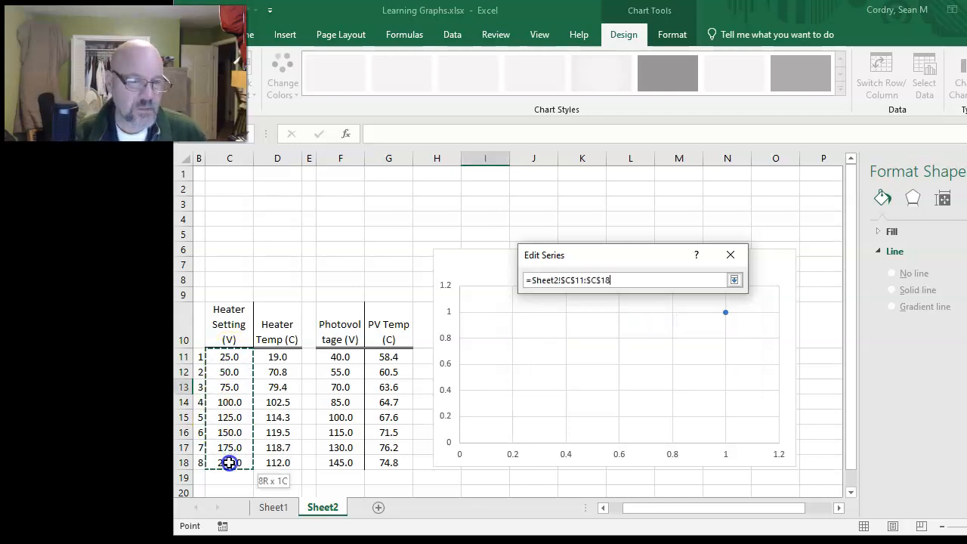
left_click(734, 281)
left_click(665, 353)
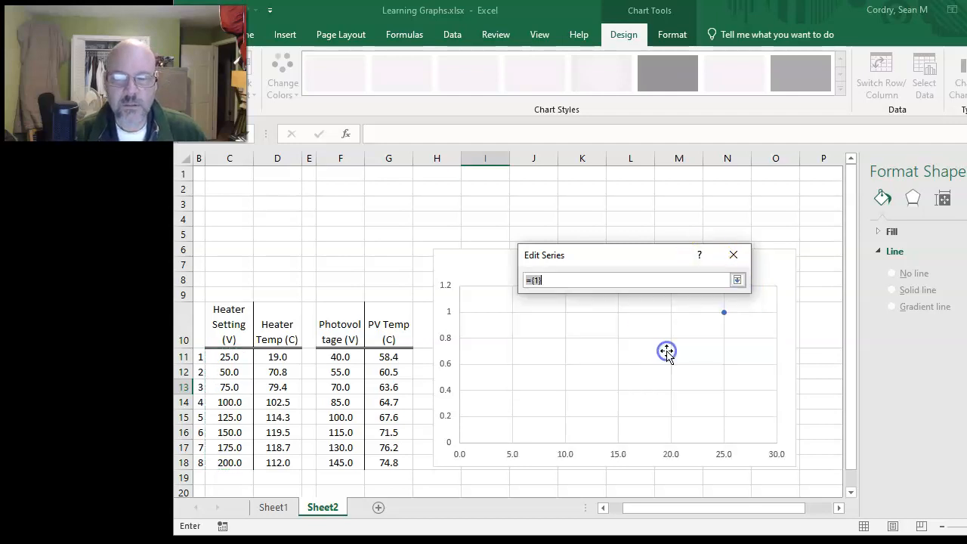
left_click_drag(277, 356, 278, 464)
left_click(737, 280)
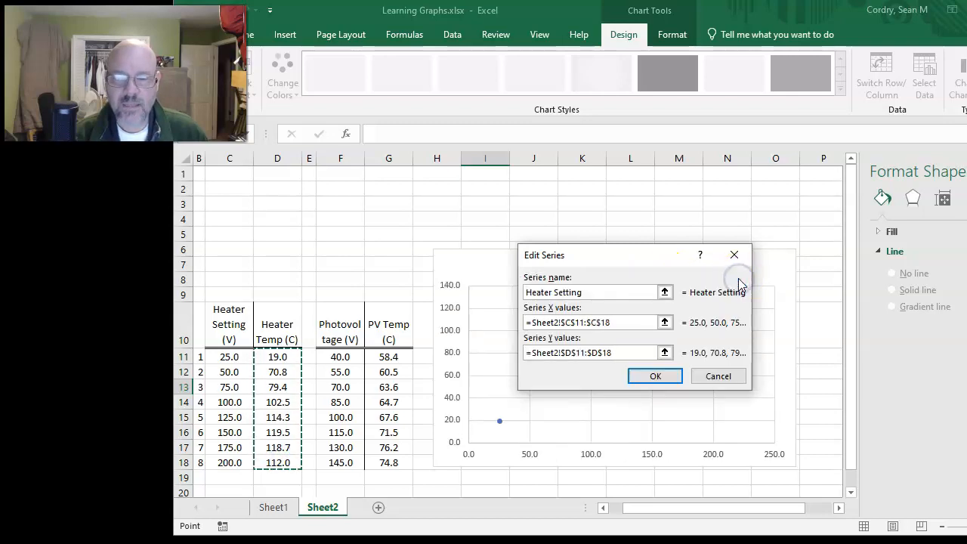
left_click_drag(663, 257, 732, 234)
left_click(720, 359)
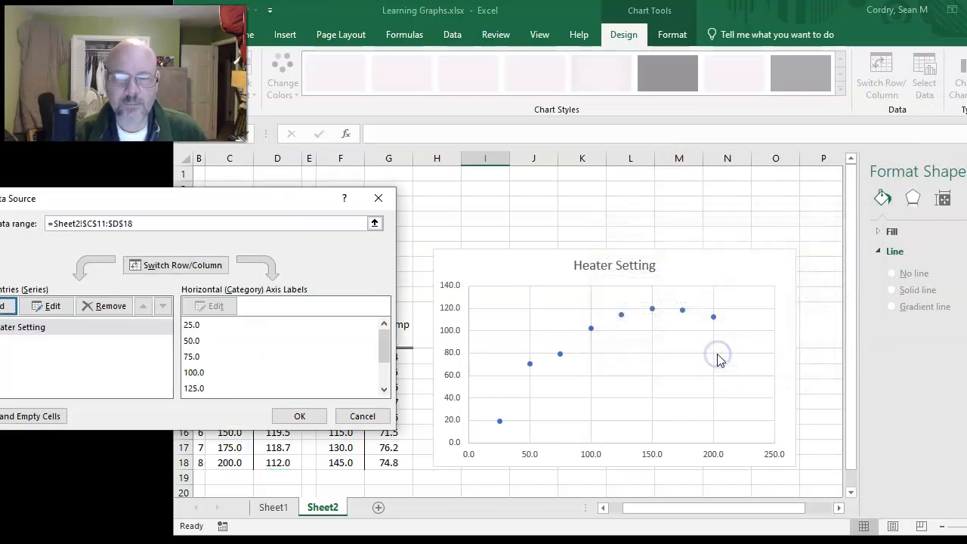
Add a second data series to the chart and name it PV Temp
left_click_drag(168, 205, 740, 126)
left_click(564, 231)
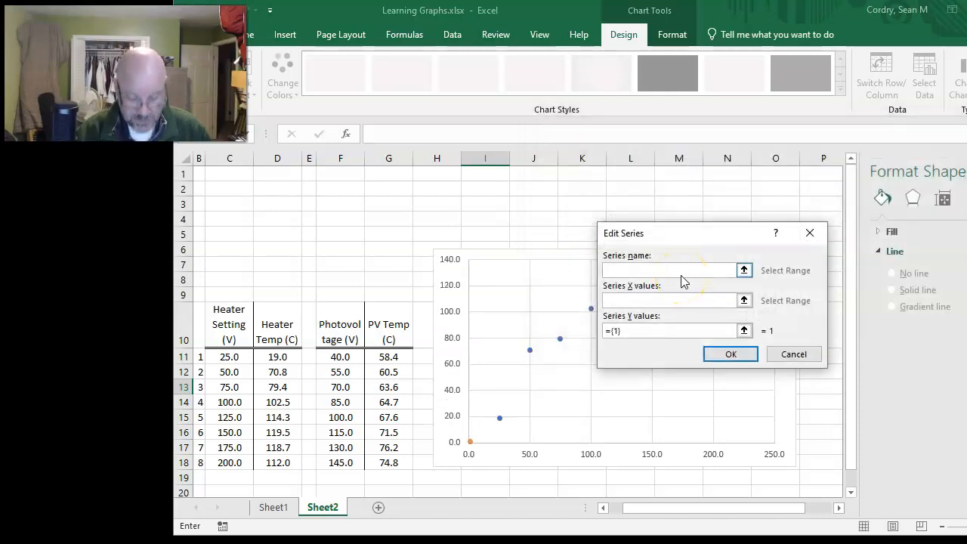
type("Ph")
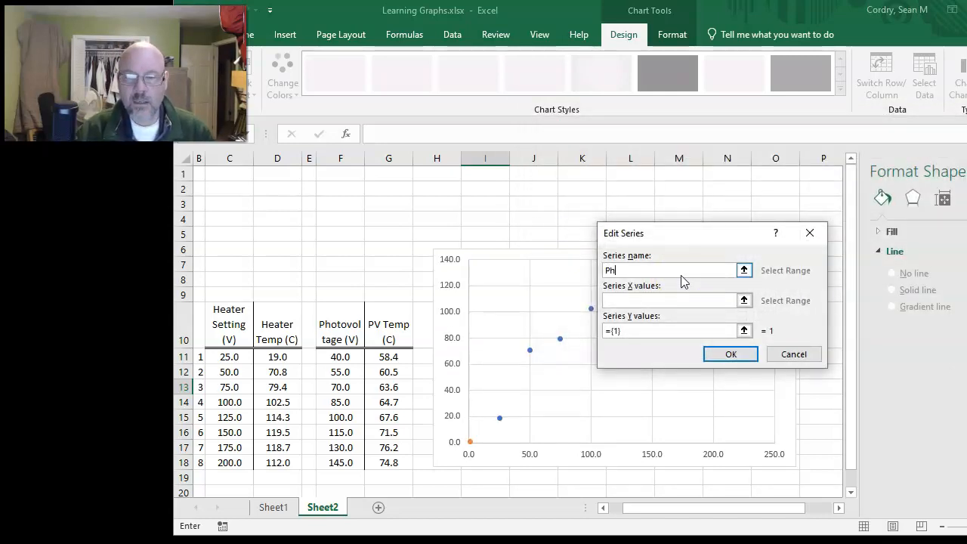
type("otovol")
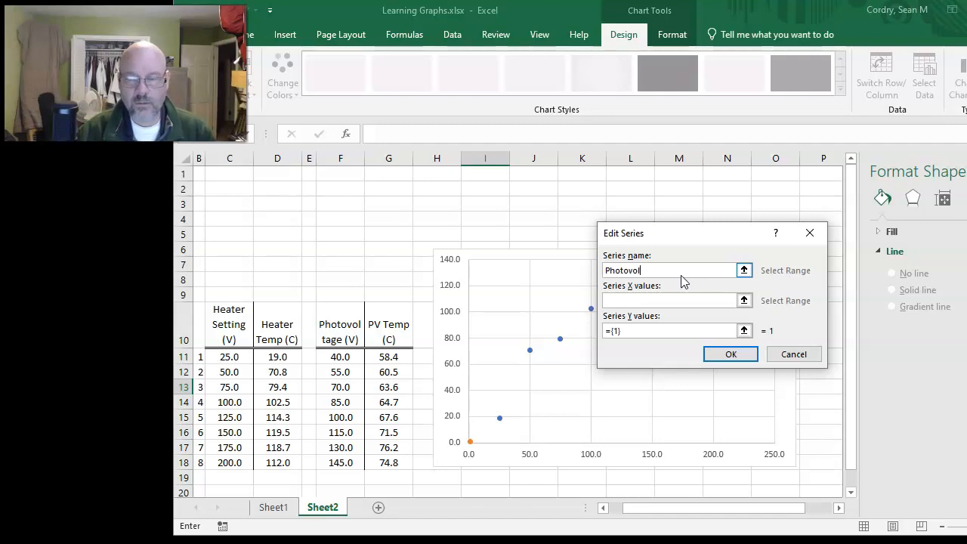
type("tag")
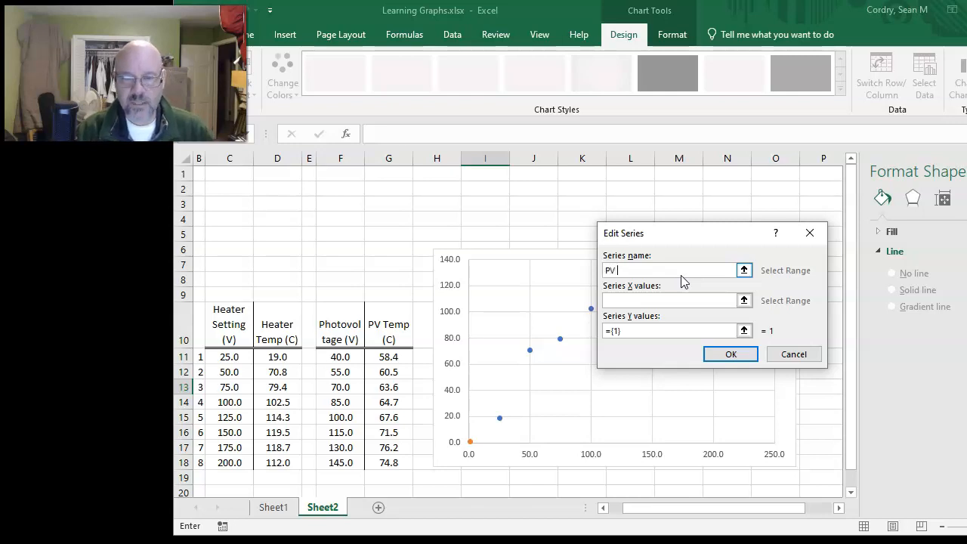
Set the PV Temp series' X values to F11:F18 and its Y values to G11:G18
left_click(669, 300)
left_click_drag(338, 360, 336, 452)
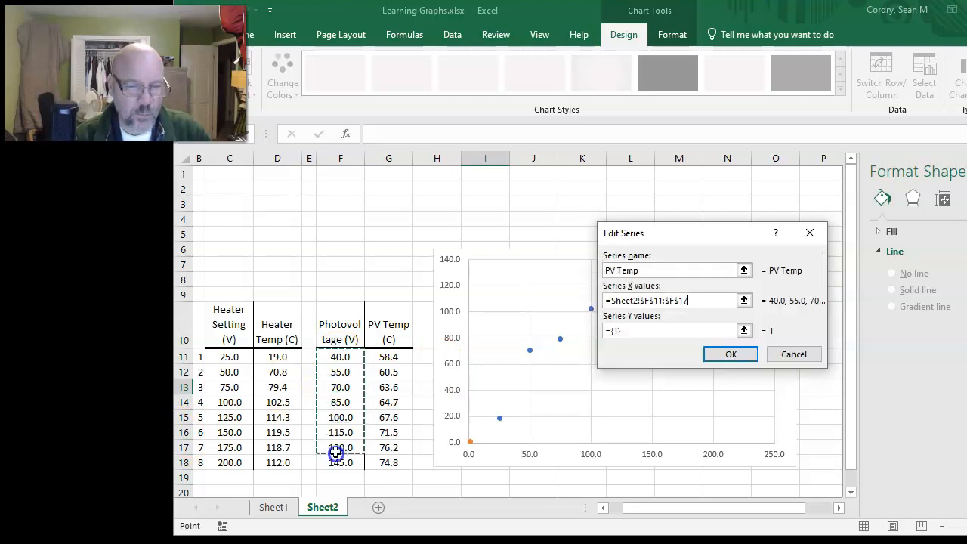
left_click_drag(336, 361, 342, 461)
left_click(744, 330)
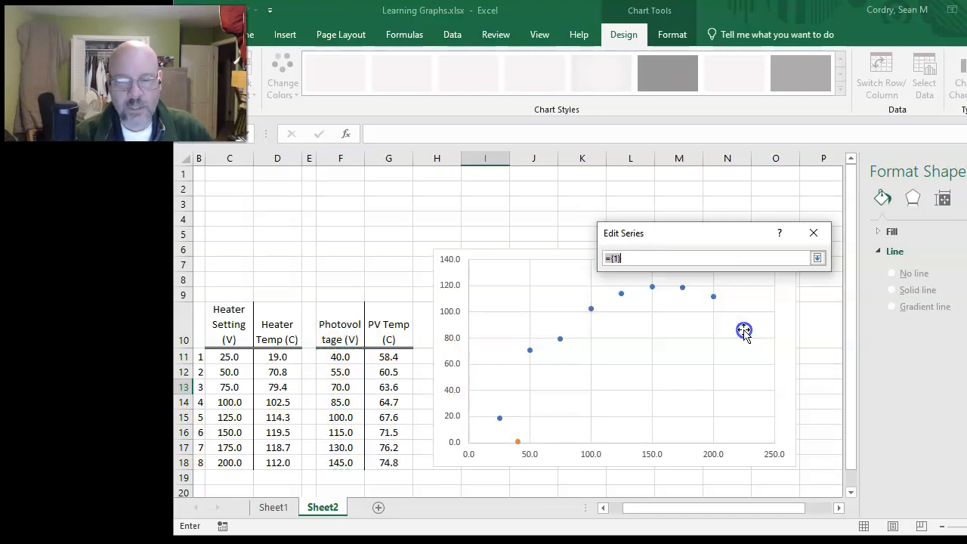
left_click_drag(393, 357, 382, 459)
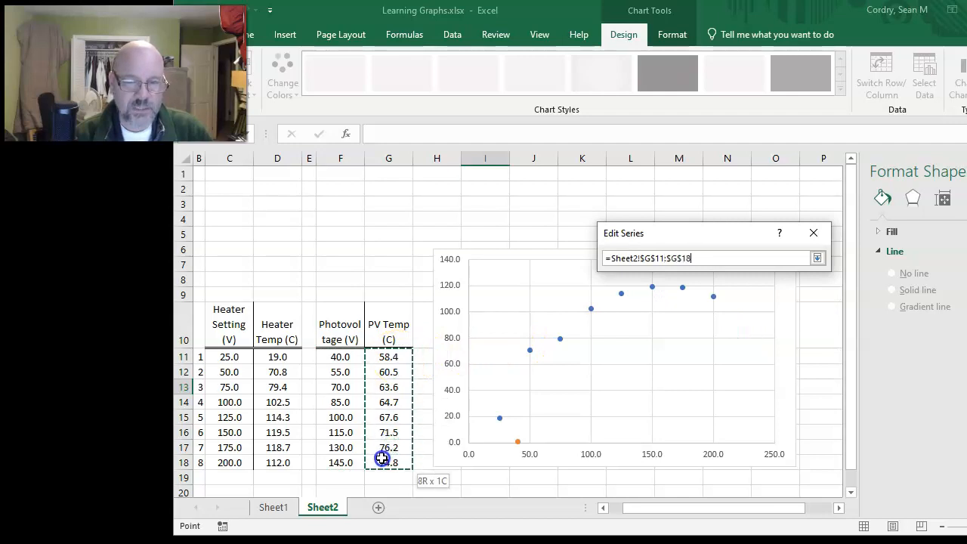
left_click(817, 258)
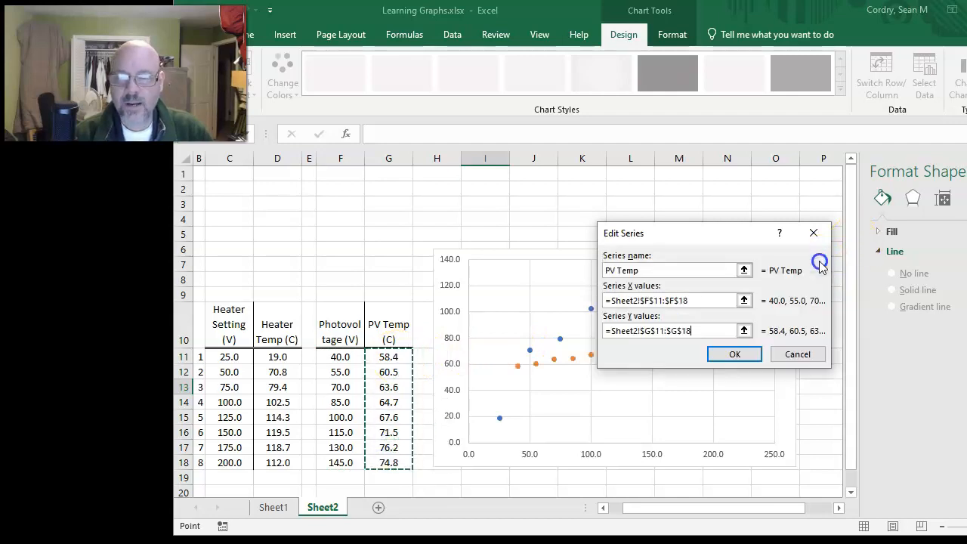
left_click_drag(724, 234, 835, 167)
left_click(845, 287)
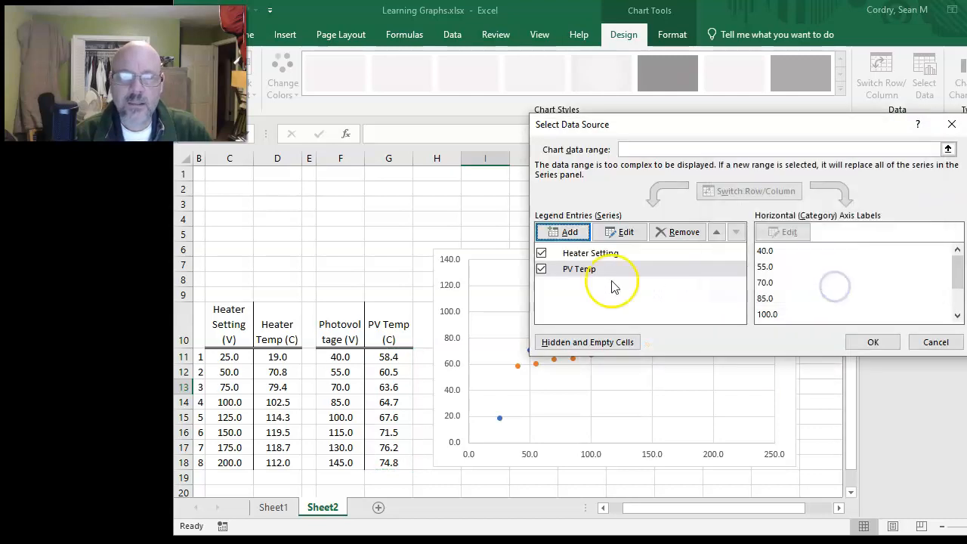
Rename the Heater Setting series as Heater Temp and accept the chart's data source
left_click(597, 255)
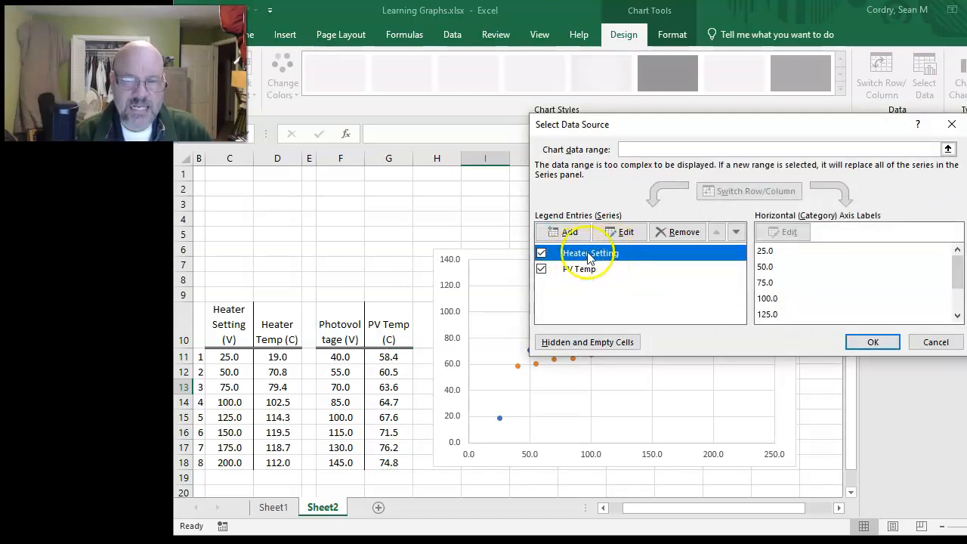
left_click(626, 233)
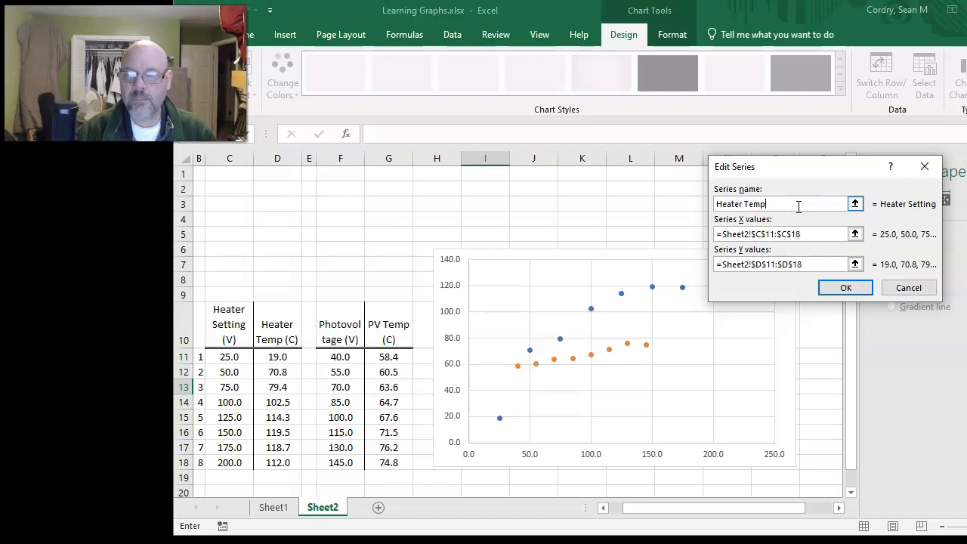
left_click(842, 289)
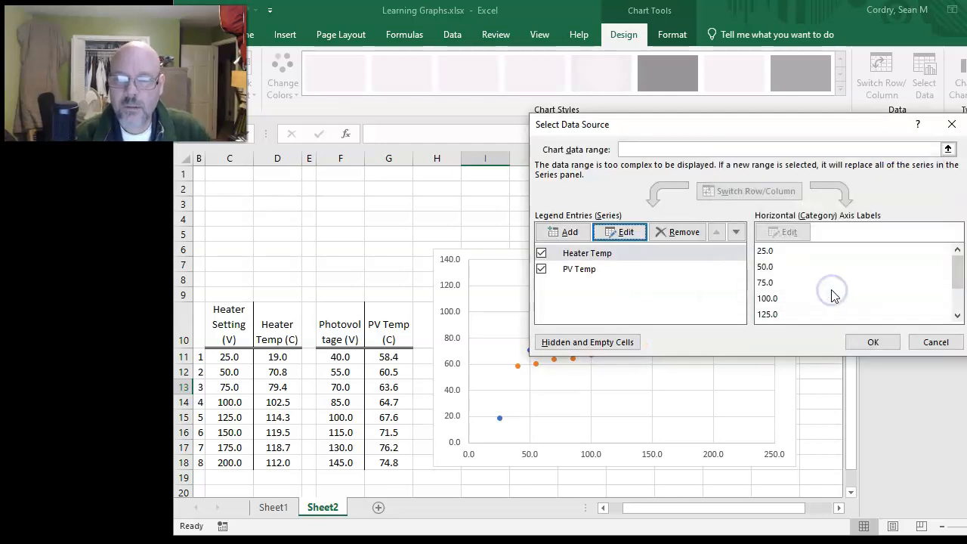
left_click(869, 344)
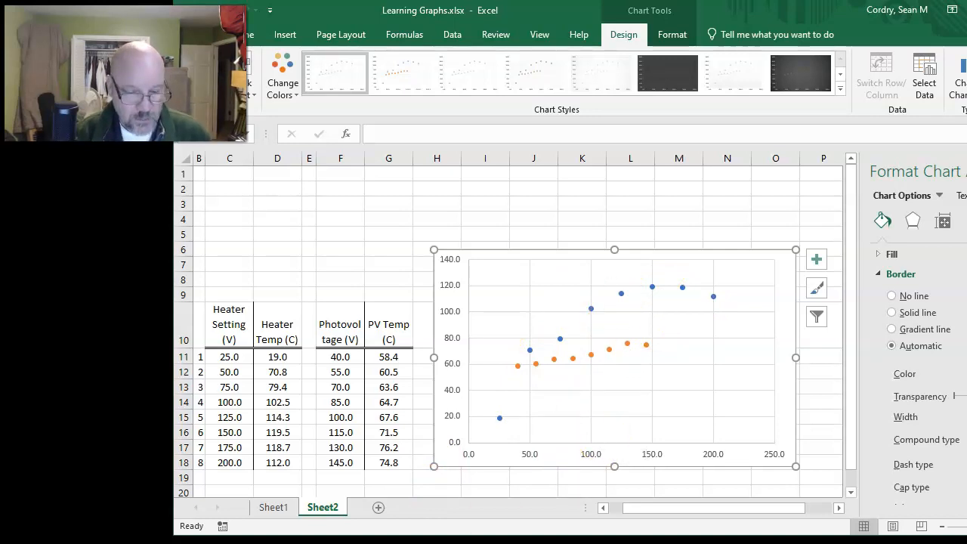
Switch to the Word document Graphing Data with Excel.docx, examine the two-series graph to duplicate, and return to the workbook
left_click(533, 541)
scroll(692, 405, "down", 5)
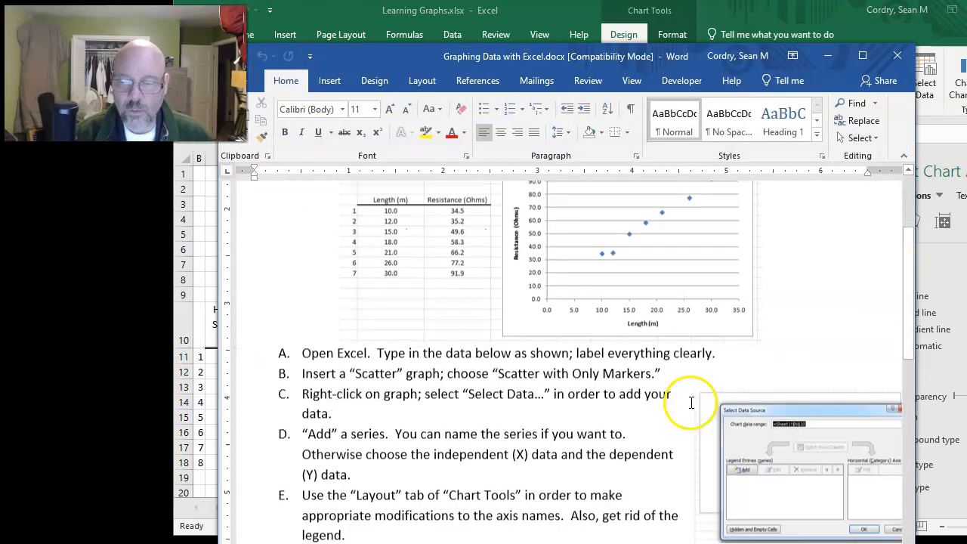
scroll(692, 405, "down", 20)
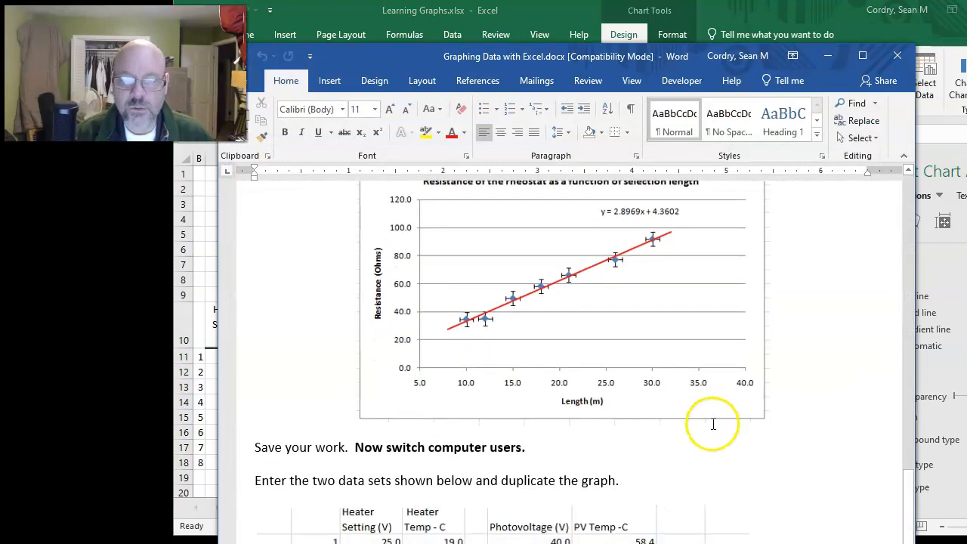
scroll(712, 424, "down", 10)
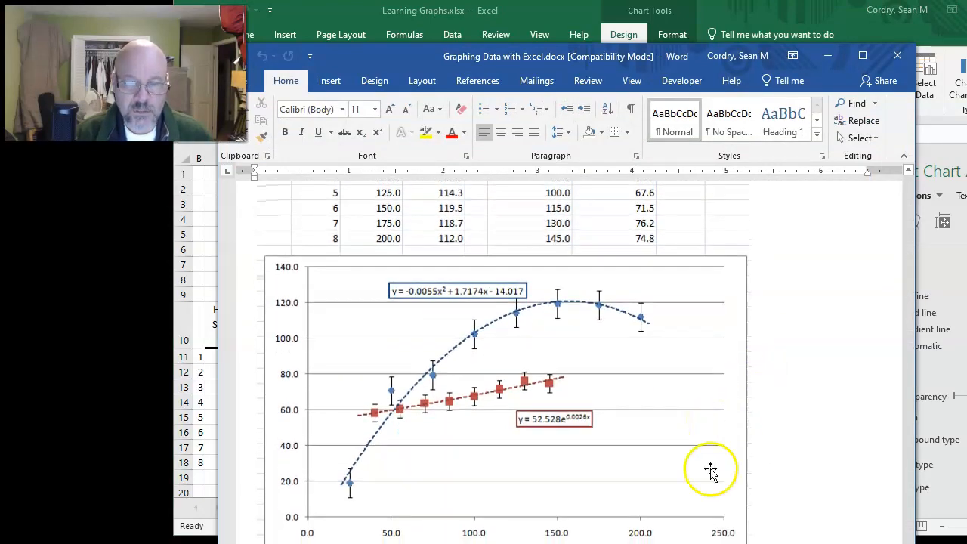
left_click(829, 56)
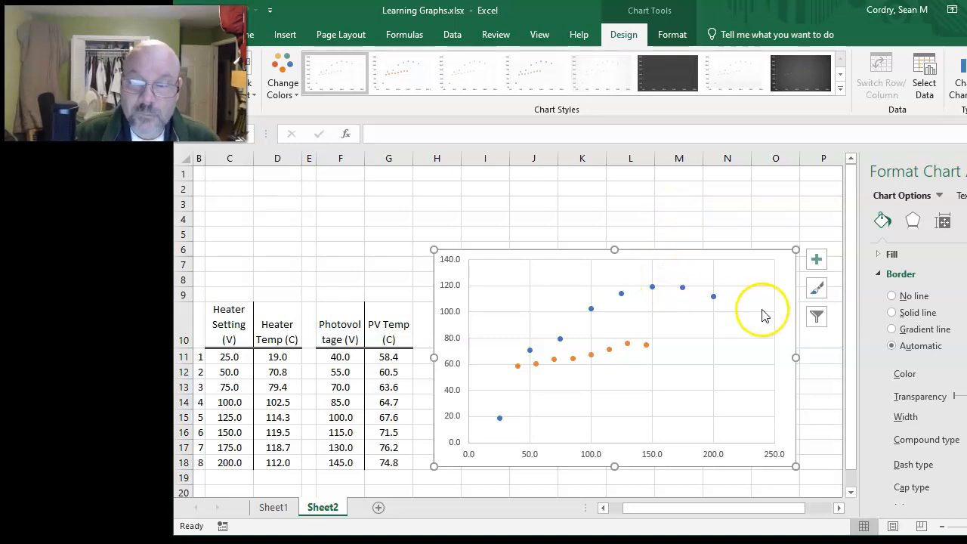
Add axis titles to the chart and set the horizontal axis title to Control Voltage (V)
left_click(813, 262)
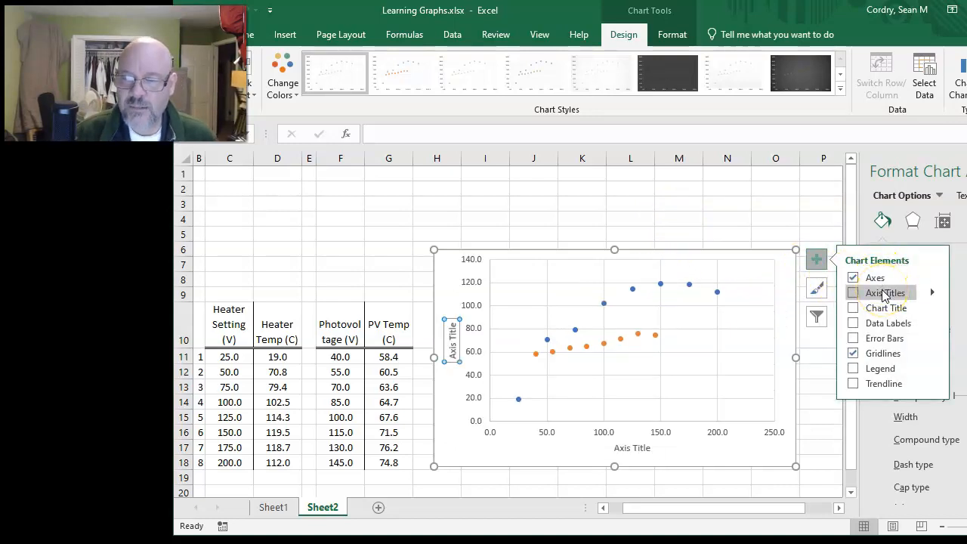
left_click(854, 295)
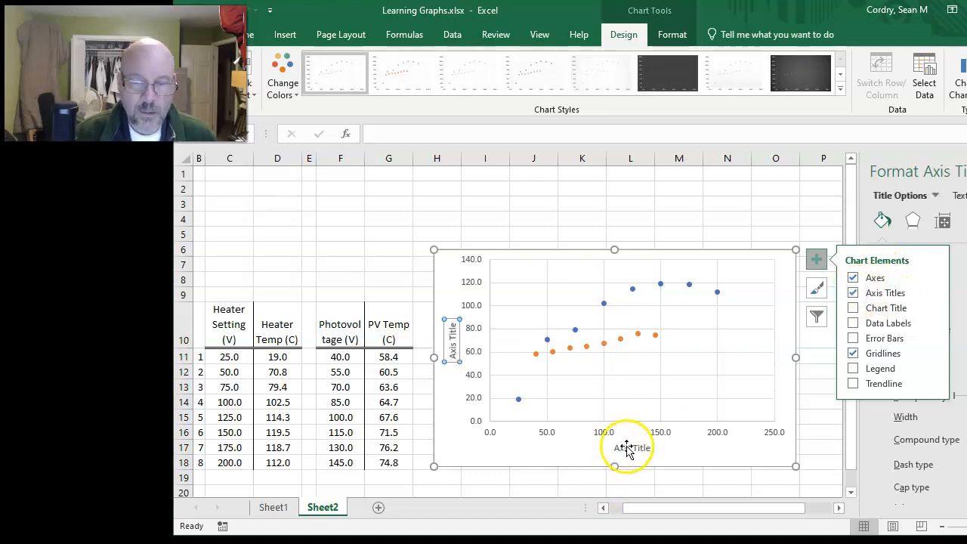
left_click(628, 451)
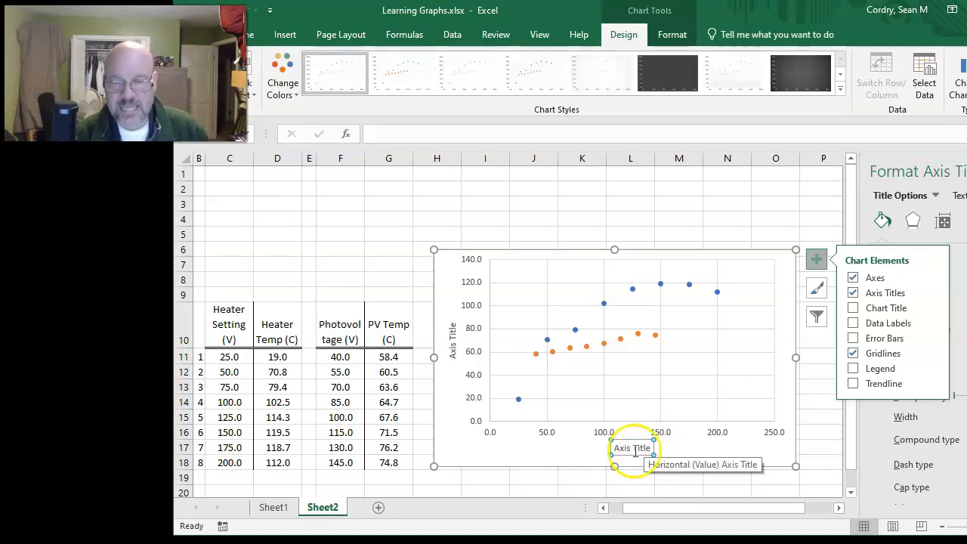
left_click(614, 449)
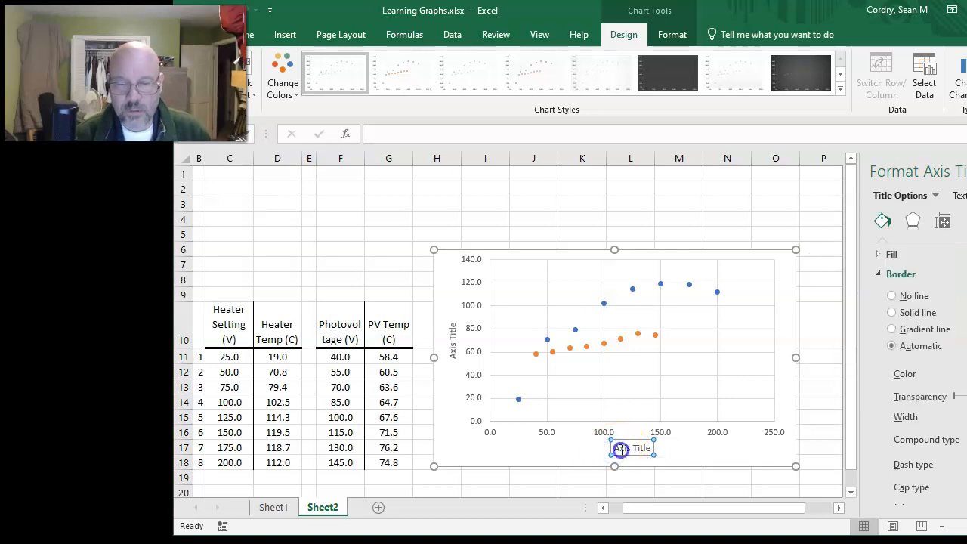
triple_click(619, 451)
type("Vo")
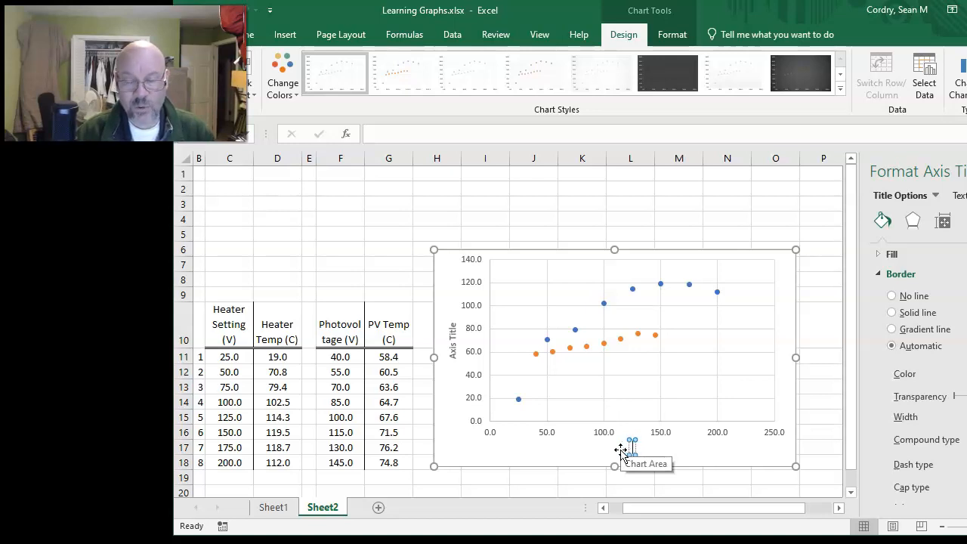
type("ntrol Vol")
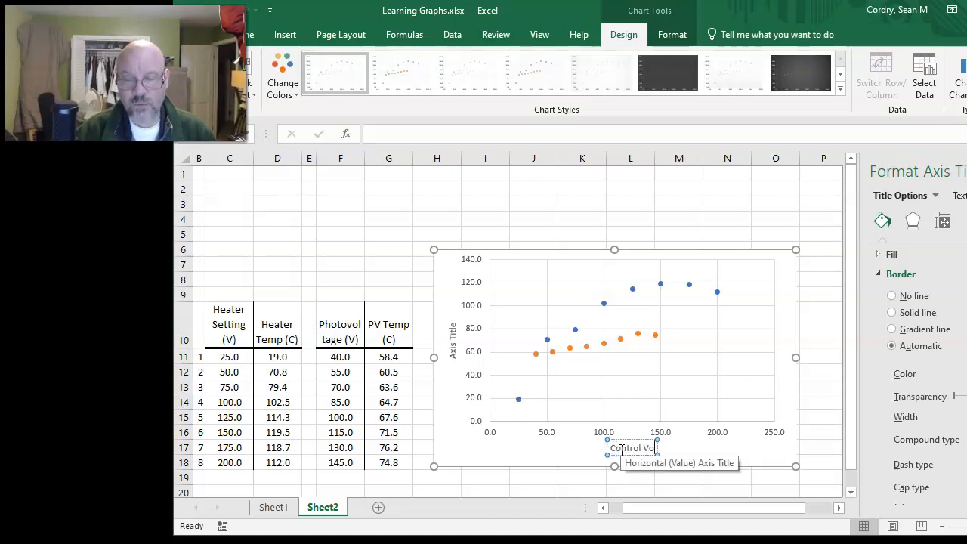
type("tage (V")
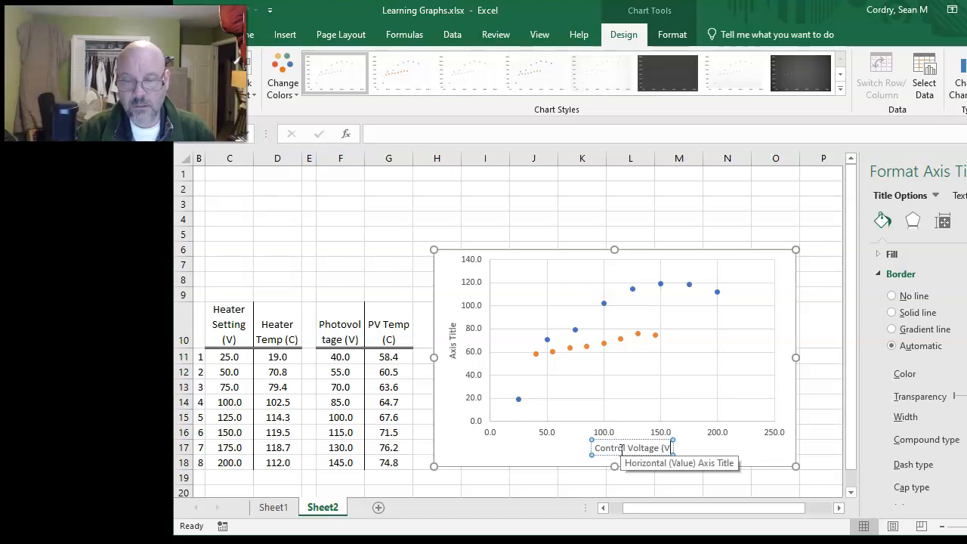
type(")")
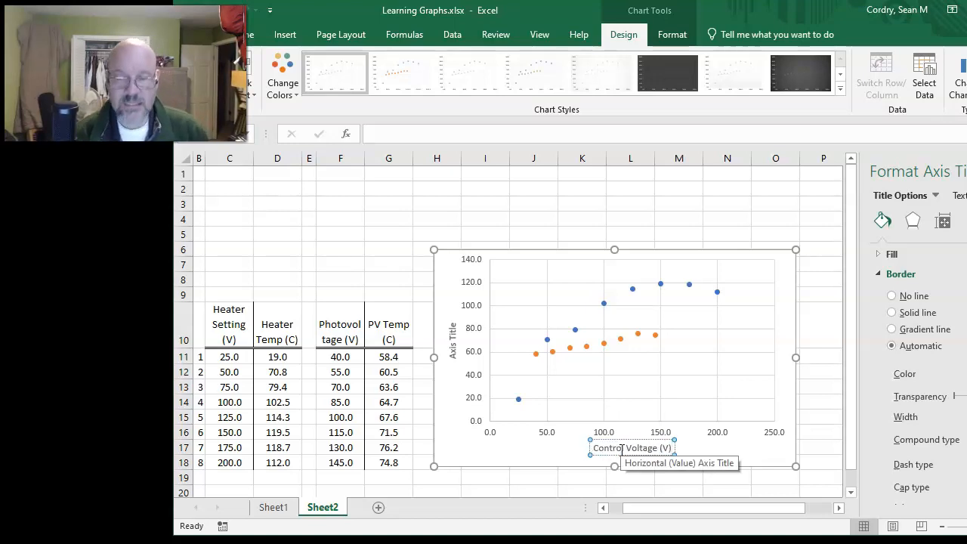
Set the chart's vertical axis title to Response Temp (C)
left_click(452, 344)
triple_click(452, 345)
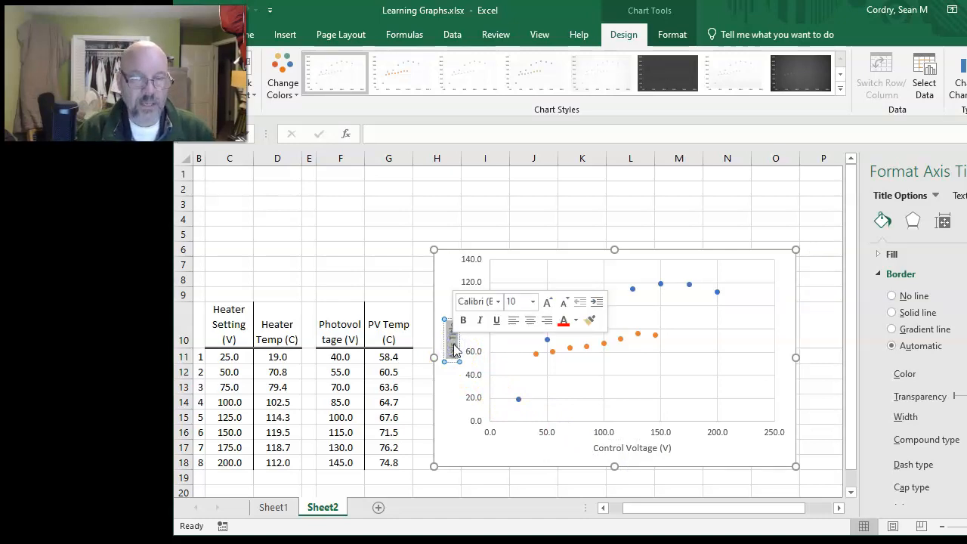
key("BackSpace")
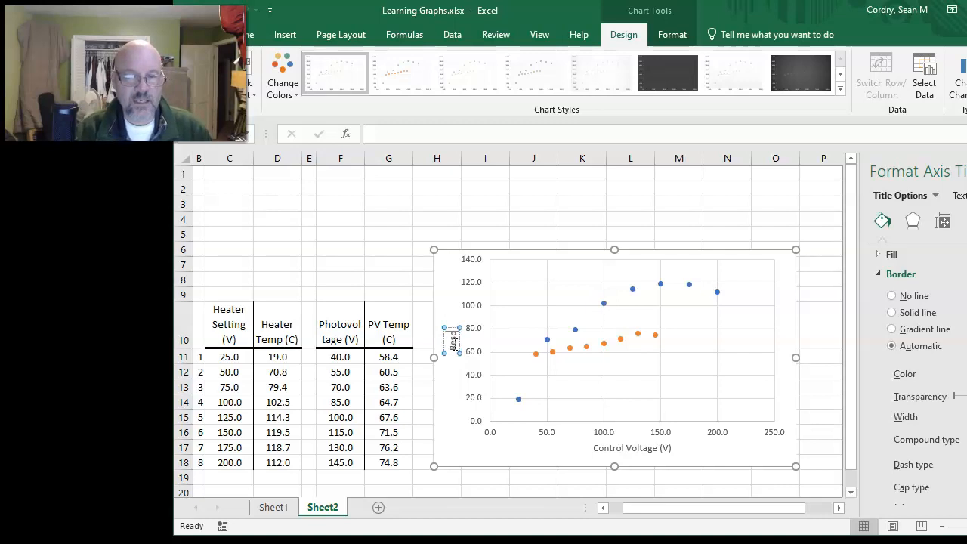
type("Response Temp")
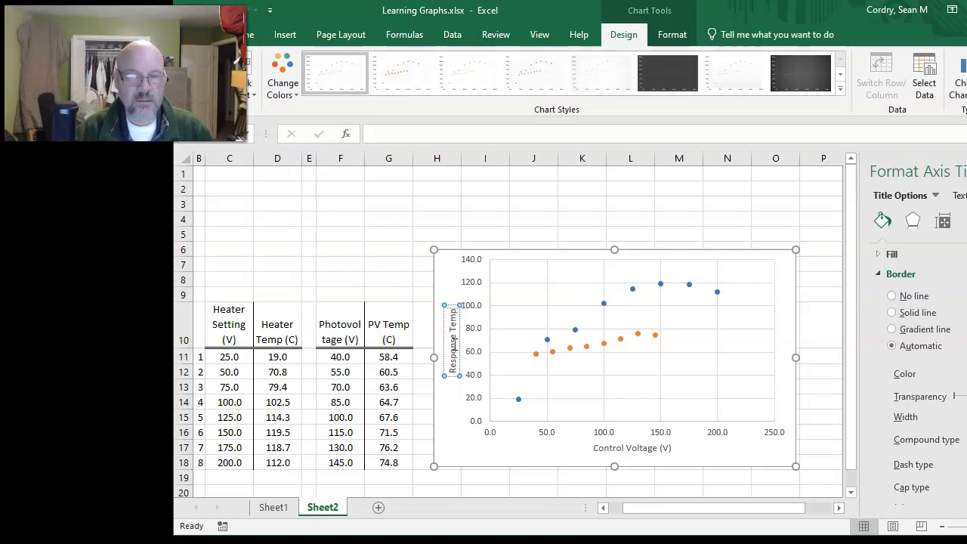
type(" (C)")
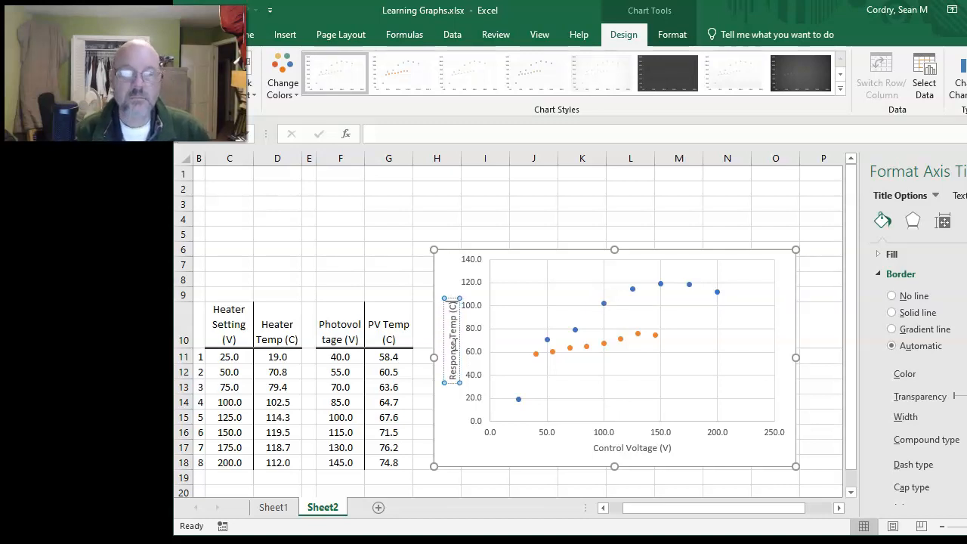
left_click(460, 452)
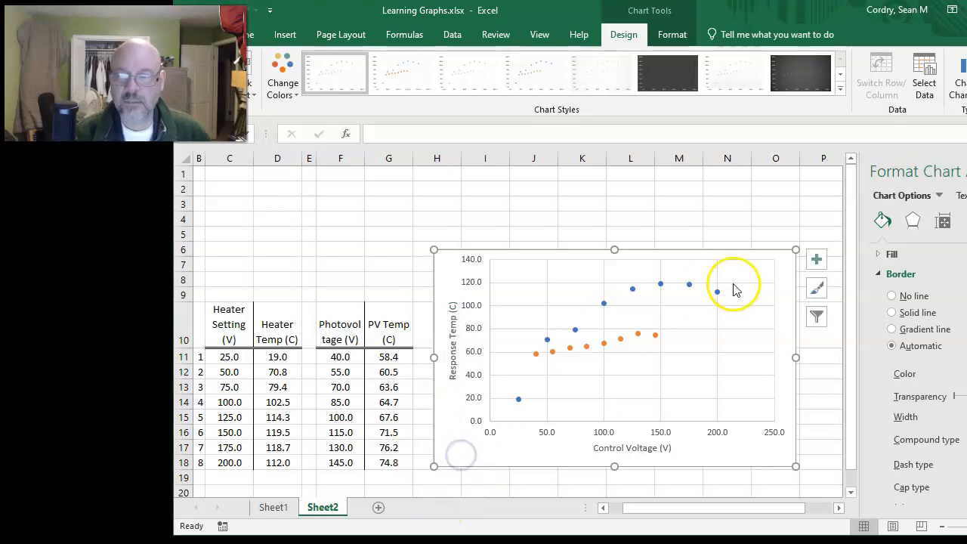
Add a chart title reading Response Temps as a Function of Control Voltage
left_click(816, 259)
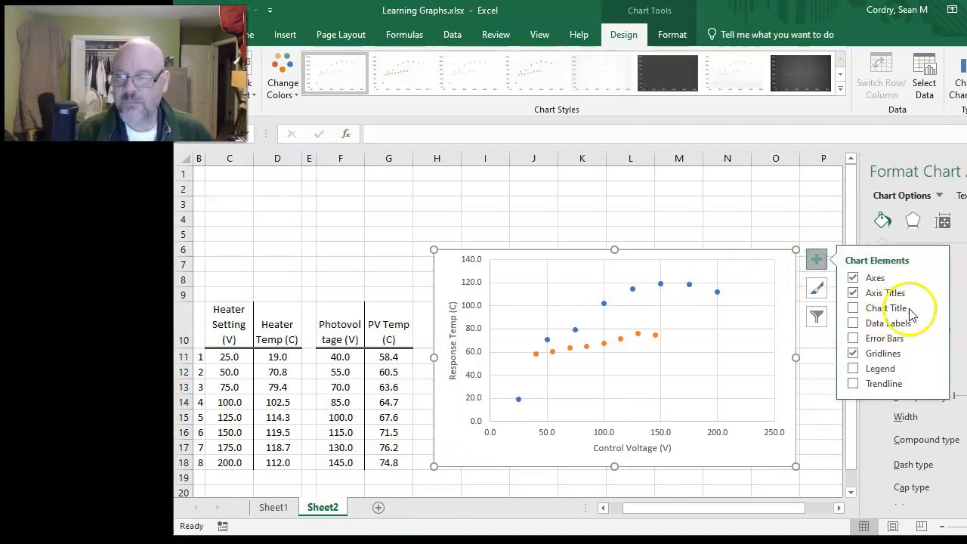
left_click(853, 308)
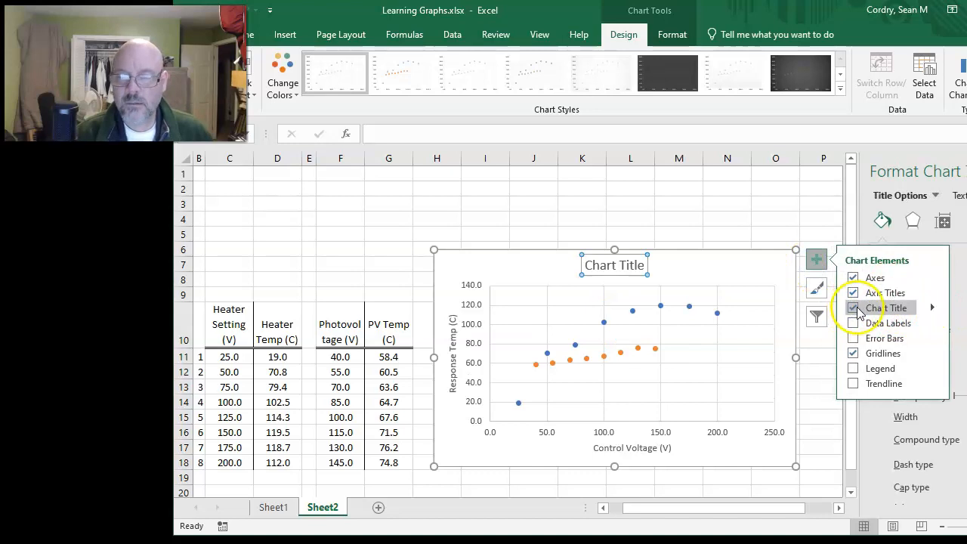
triple_click(617, 265)
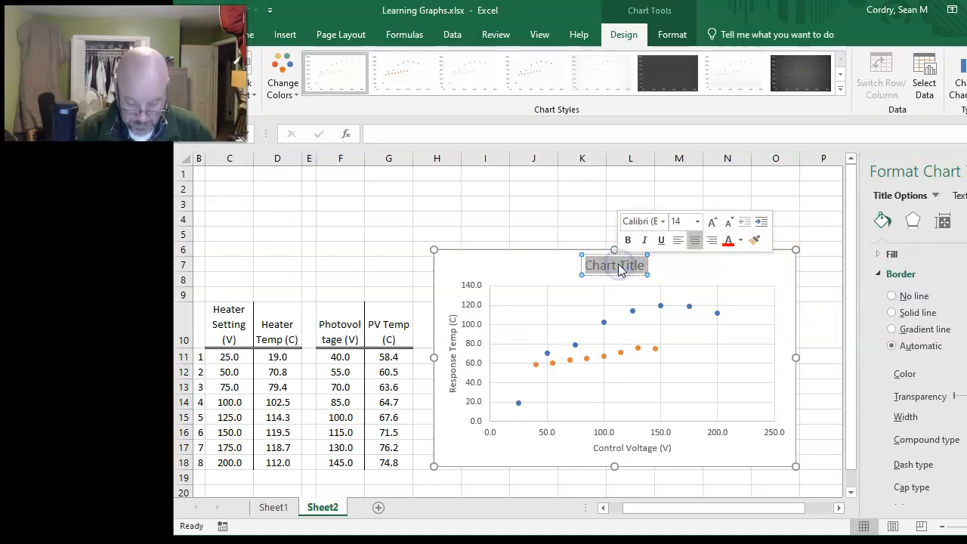
type("Re")
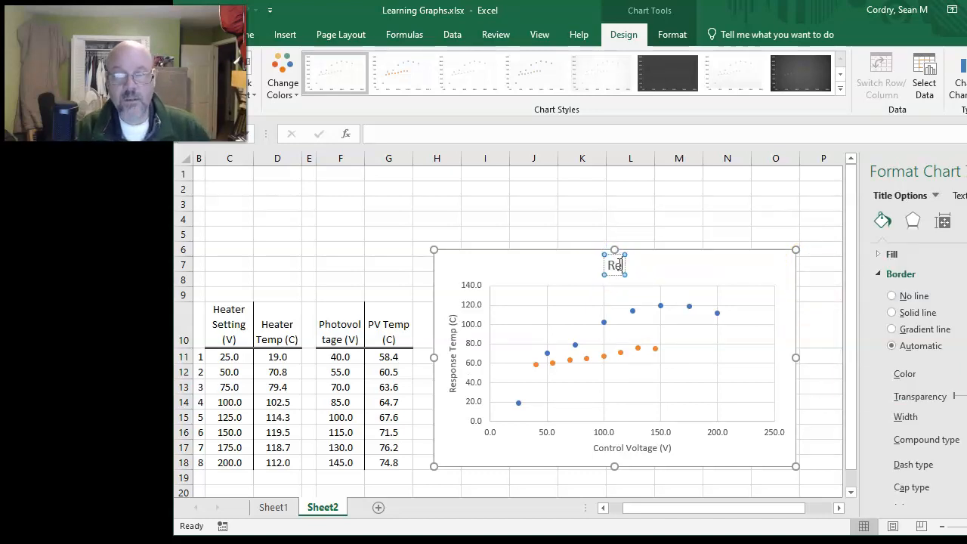
type("sponse Temps")
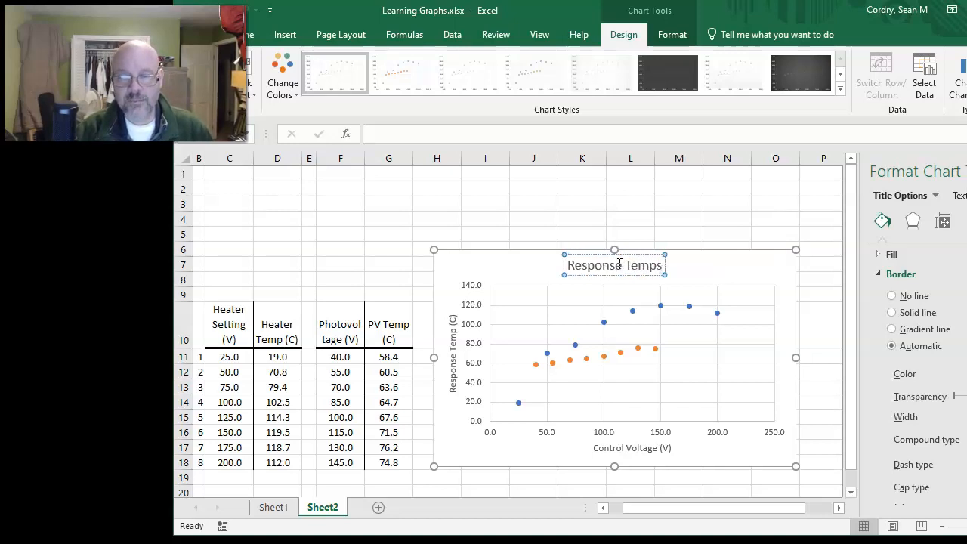
type(" as a")
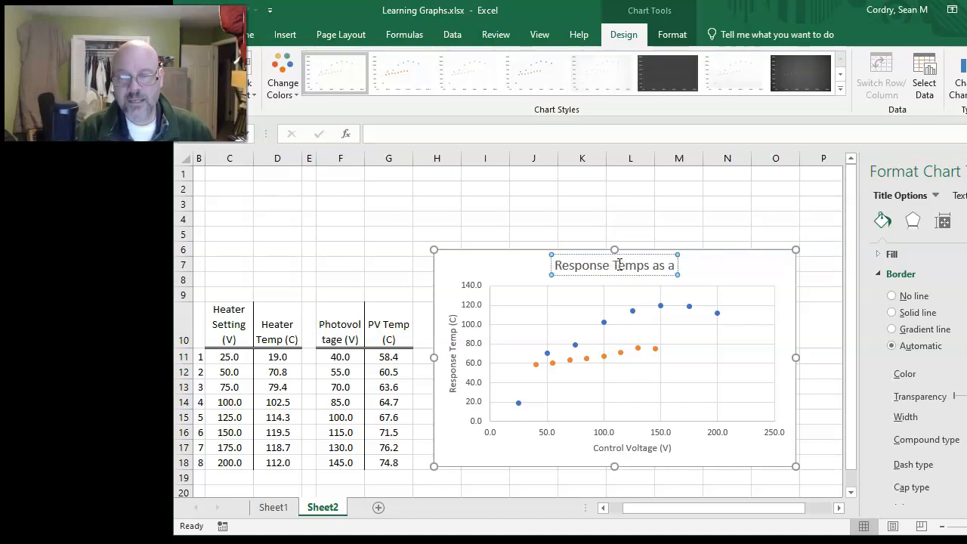
type(" Function of Control Voltage")
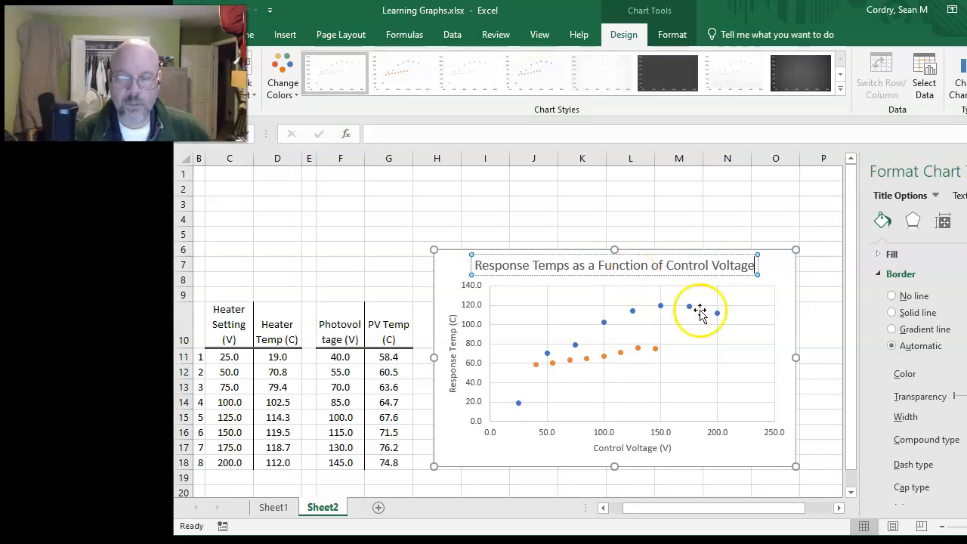
left_click(733, 452)
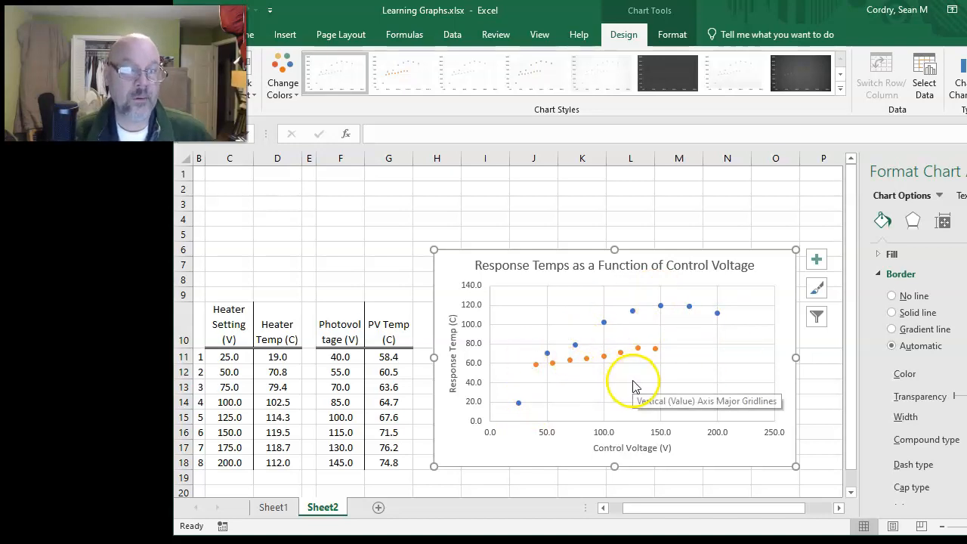
Add a legend to the chart and shift the workbook window so its formatting options fit on screen
left_click(817, 260)
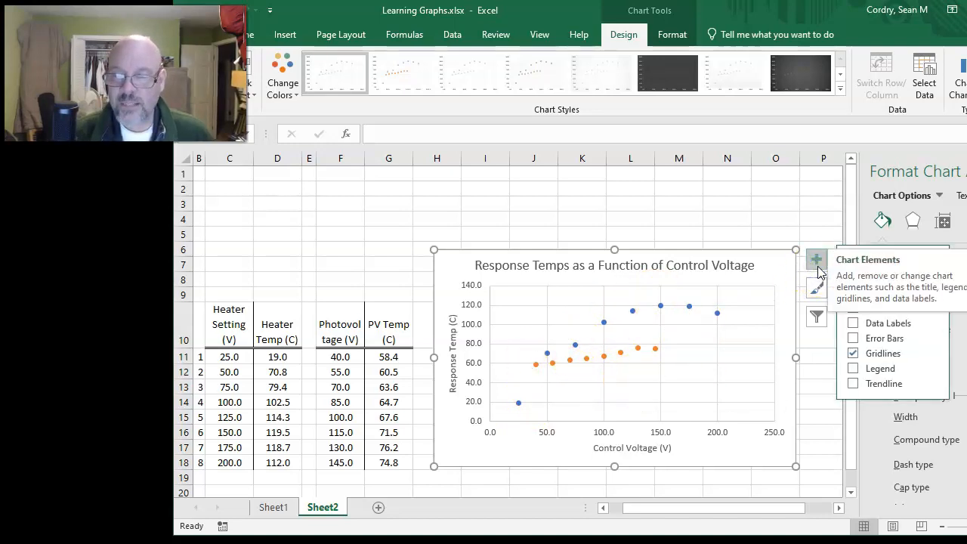
left_click(854, 369)
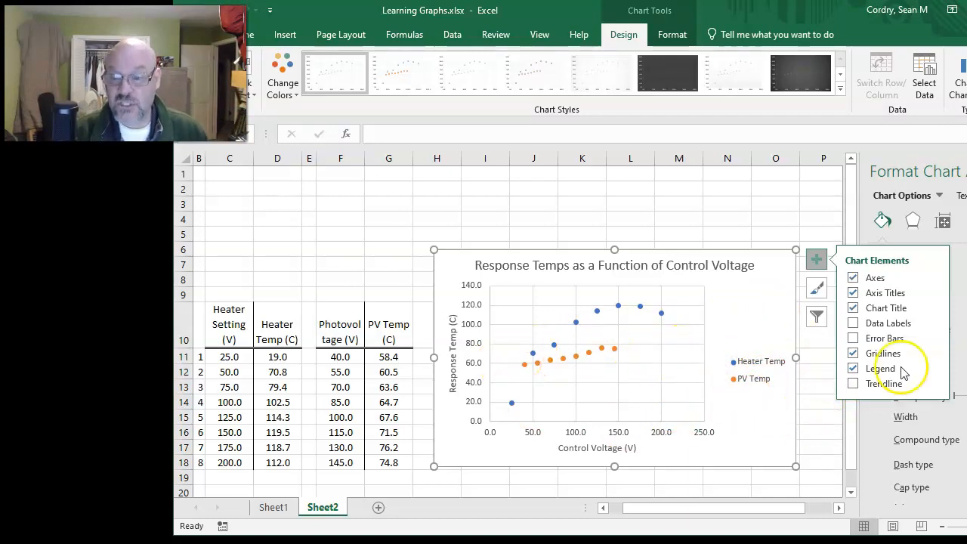
left_click(934, 369)
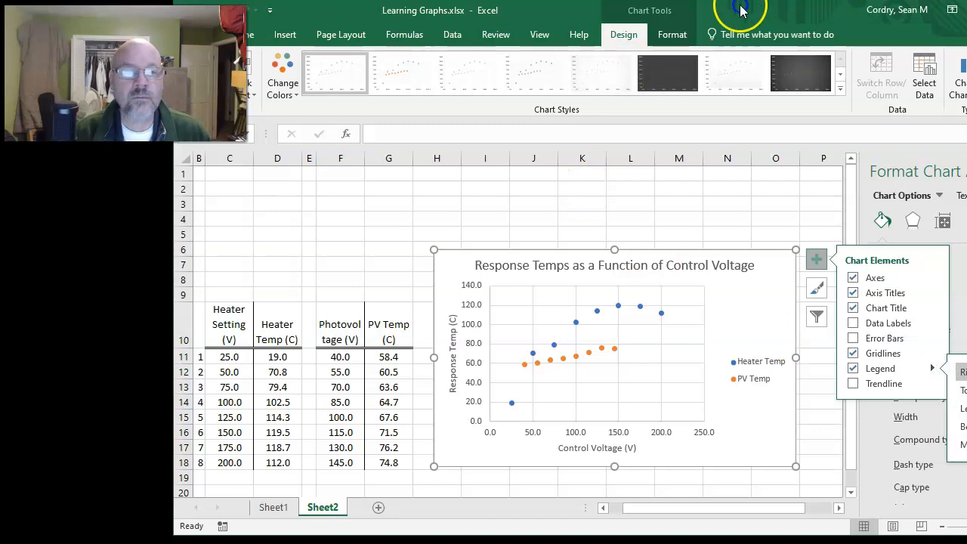
left_click_drag(769, 10, 679, 13)
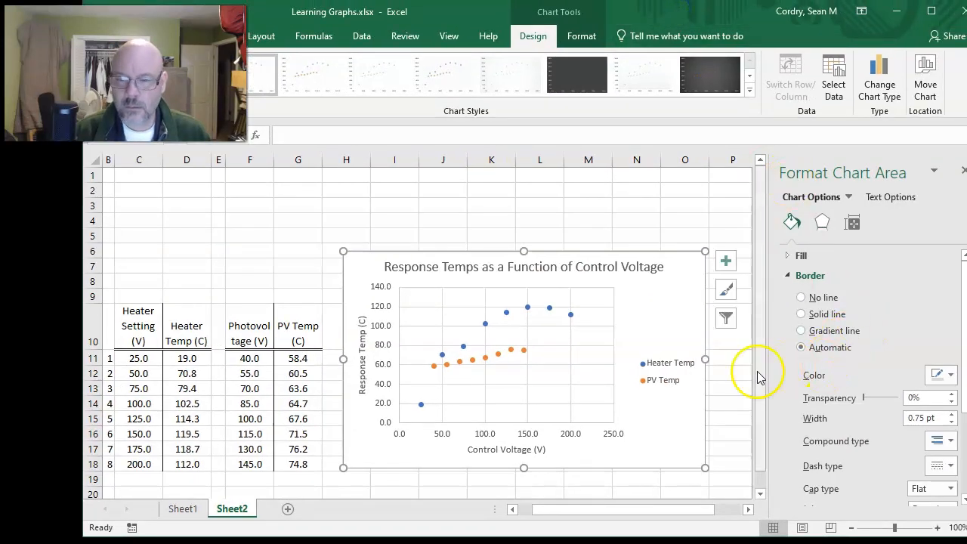
Position the legend at the bottom of the chart and stretch the chart's upper edge to row 2
left_click(669, 369)
right_click(669, 369)
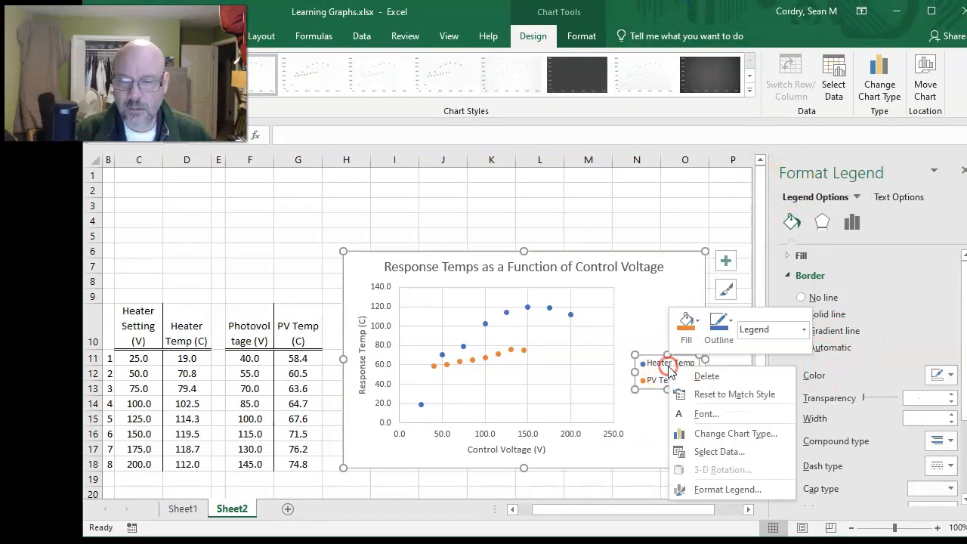
left_click(724, 490)
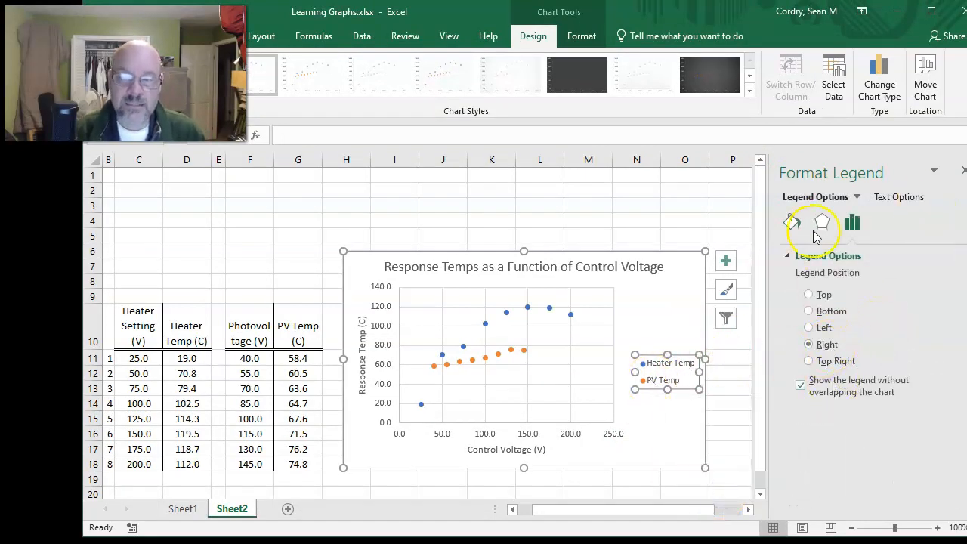
left_click(809, 311)
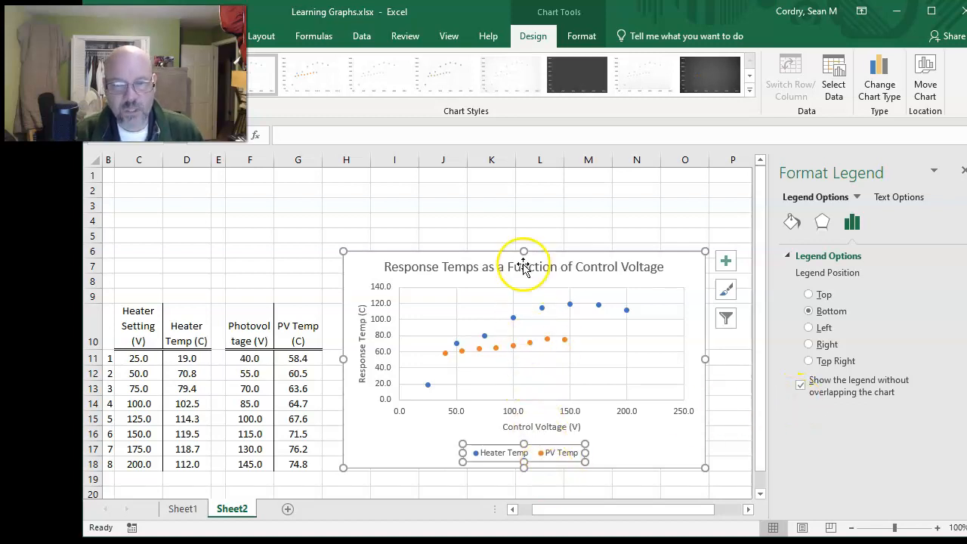
left_click_drag(525, 251, 525, 193)
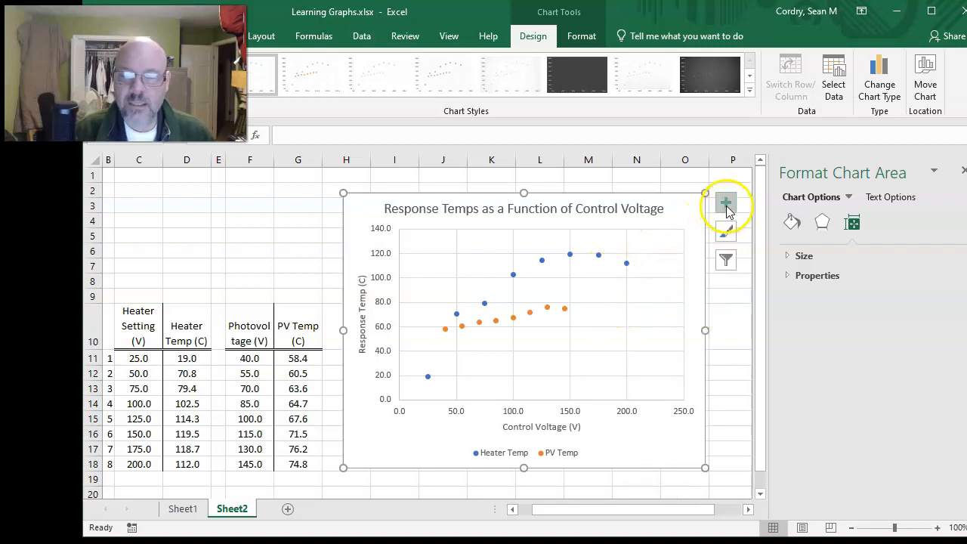
Add a polynomial trendline of order 2 to the Heater Temp series
left_click(600, 256)
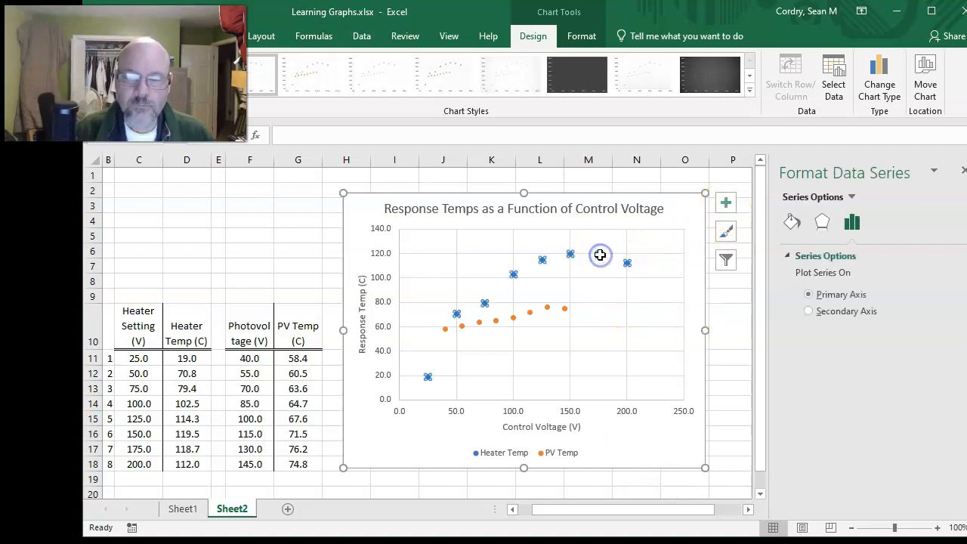
right_click(599, 256)
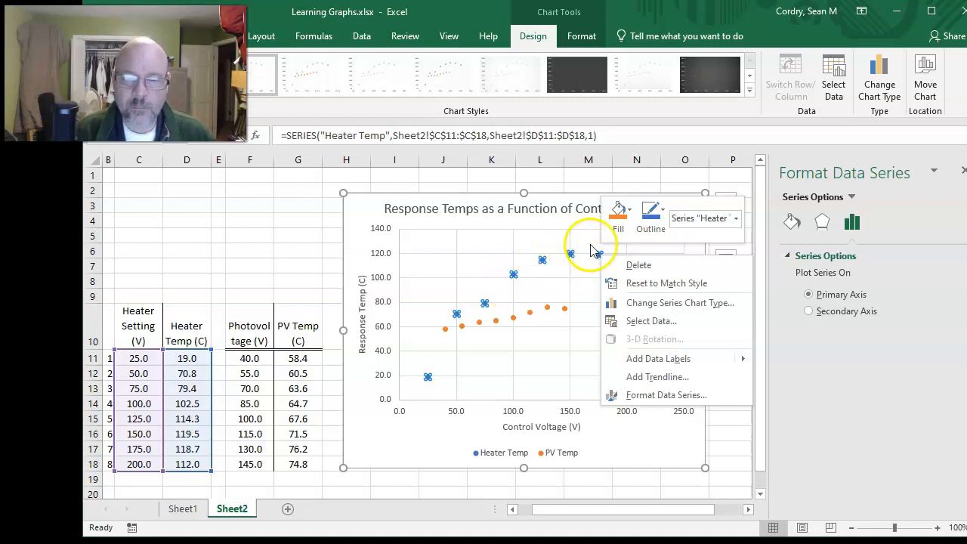
left_click(655, 376)
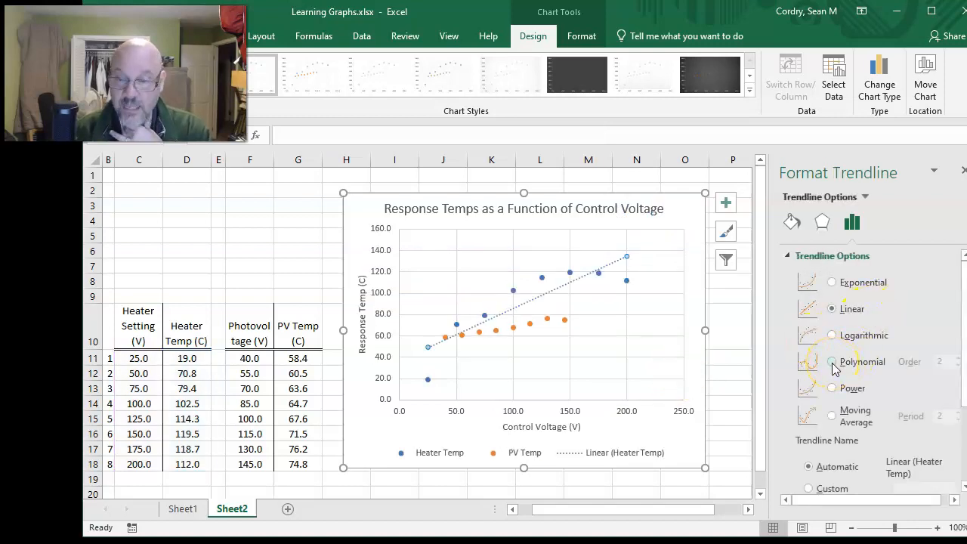
left_click(832, 362)
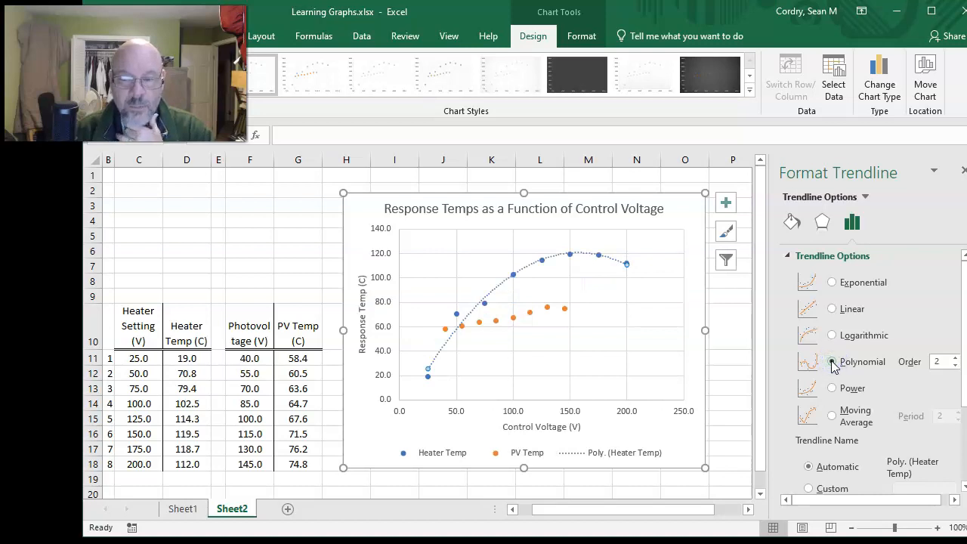
Extend the Heater Temp trendline's forecast 20 periods forward and 20 backward and display its equation on the chart
scroll(869, 415, "down", 3)
left_click_drag(913, 421, 852, 422)
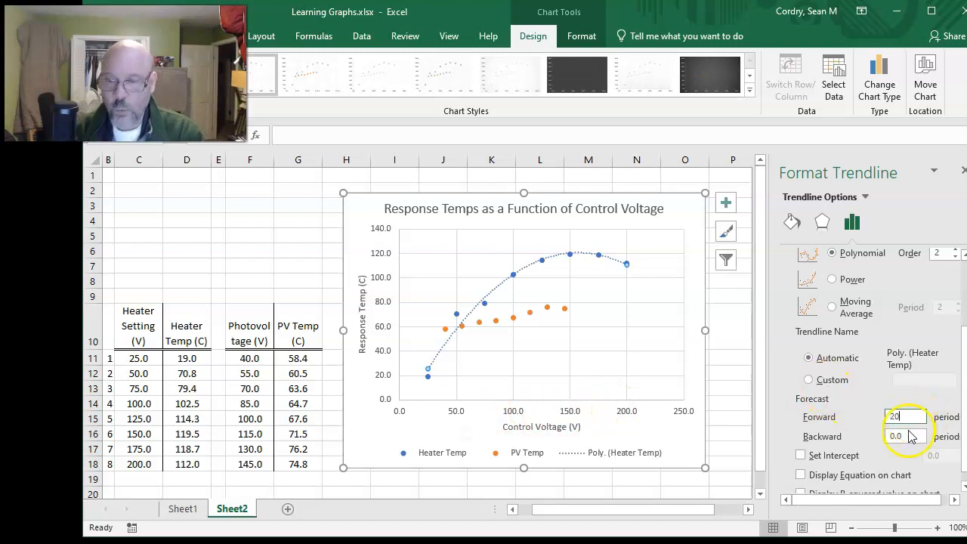
key("Tab")
type("20")
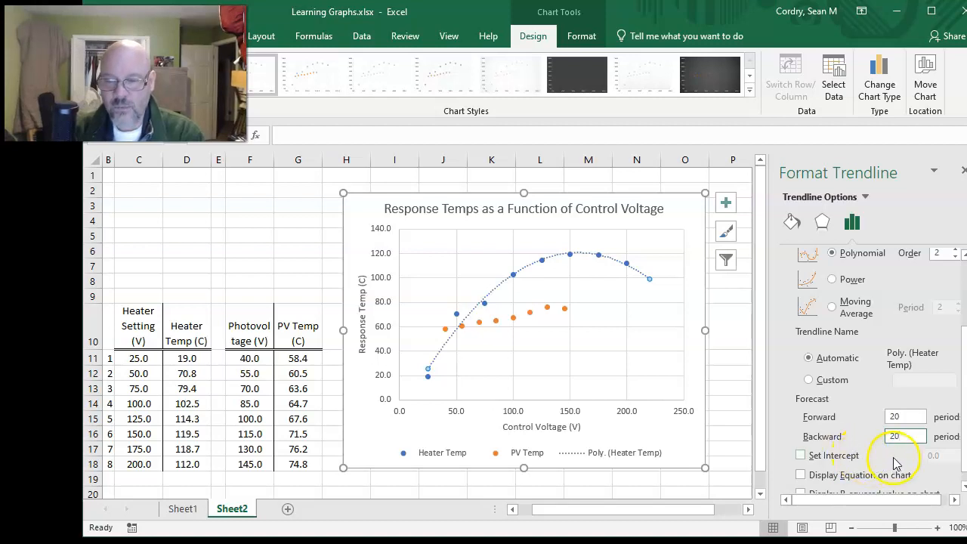
left_click(801, 476)
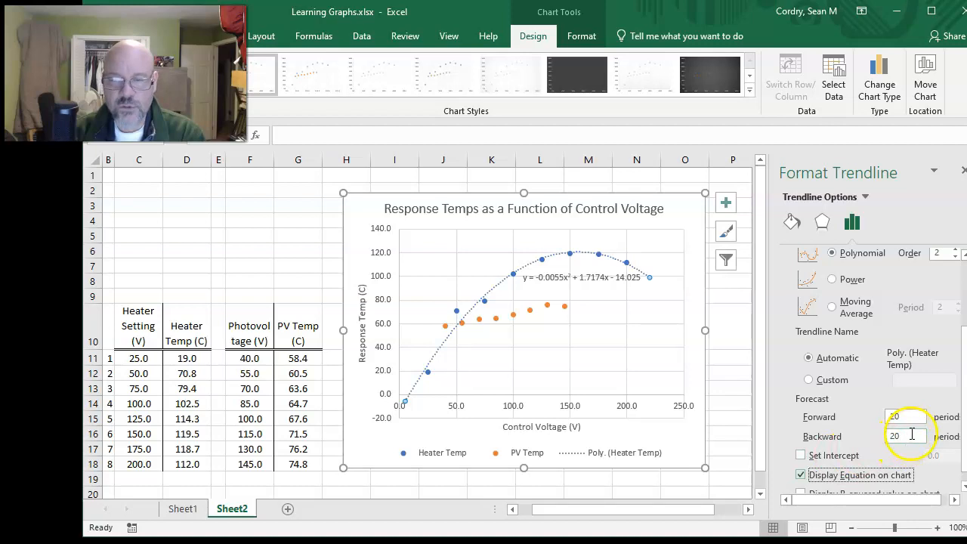
Set the Heater Temp trendline's forecast to 10 periods forward and backward and move its equation to the plot's upper-left area
left_click_drag(910, 421, 851, 440)
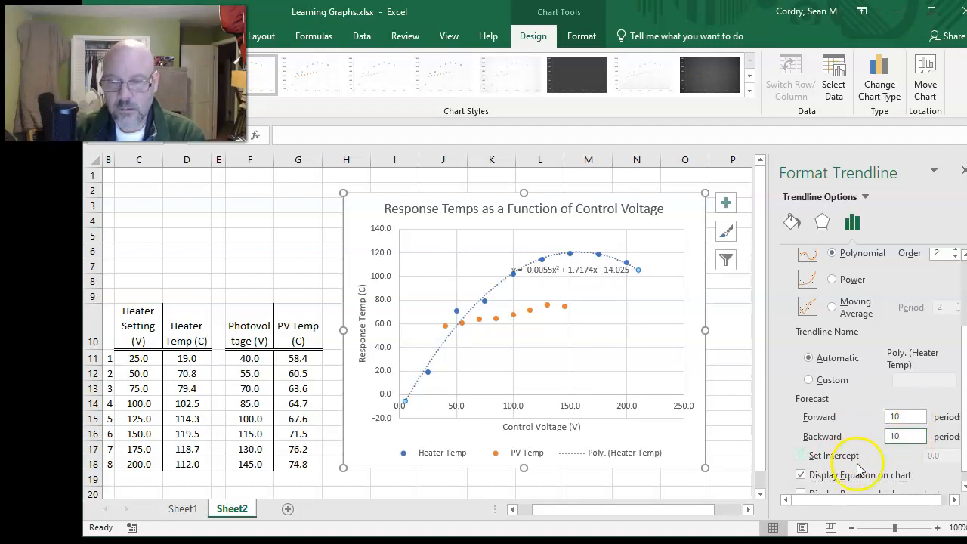
scroll(845, 482, "down", 1)
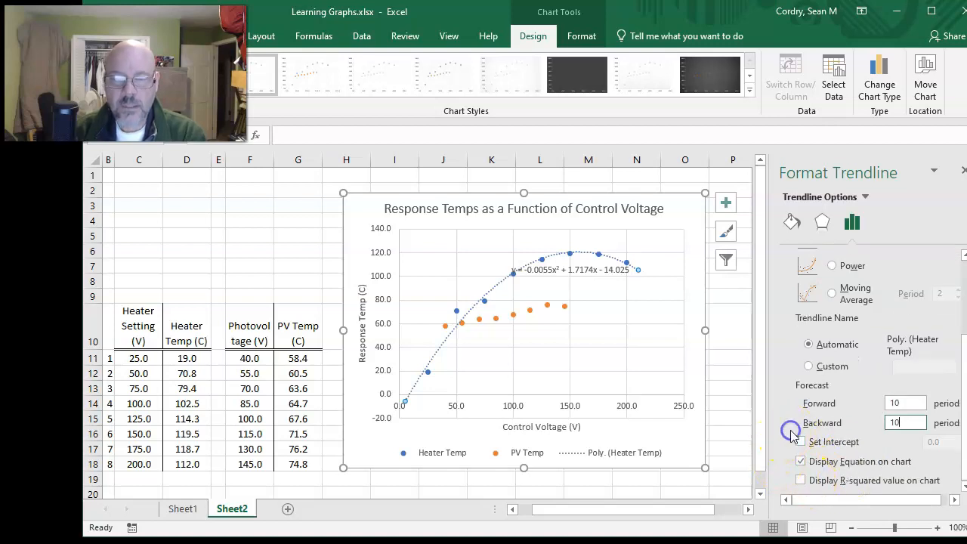
left_click(597, 273)
left_click_drag(597, 273, 506, 247)
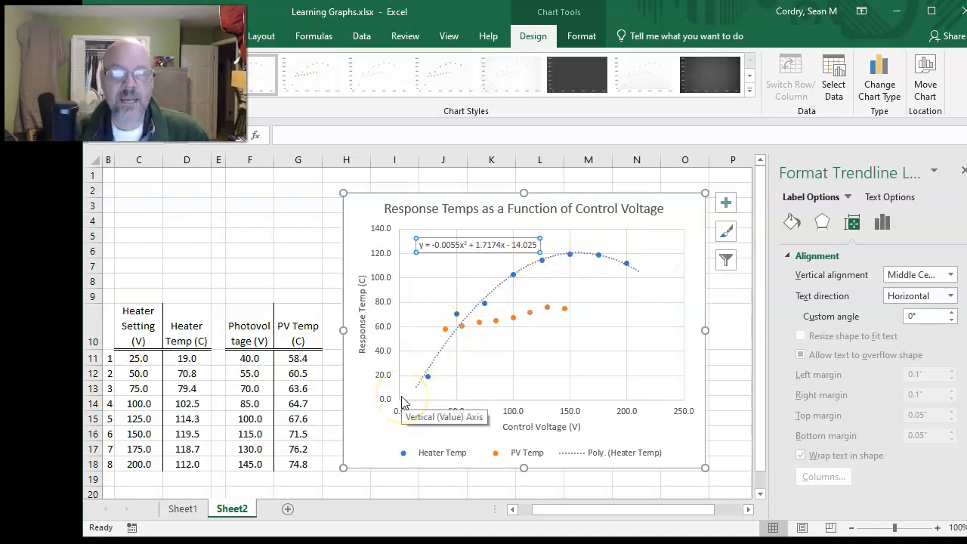
Add a linear trendline to the PV Temp series with a 10-period forecast forward and backward and its equation displayed
right_click(549, 315)
left_click(601, 430)
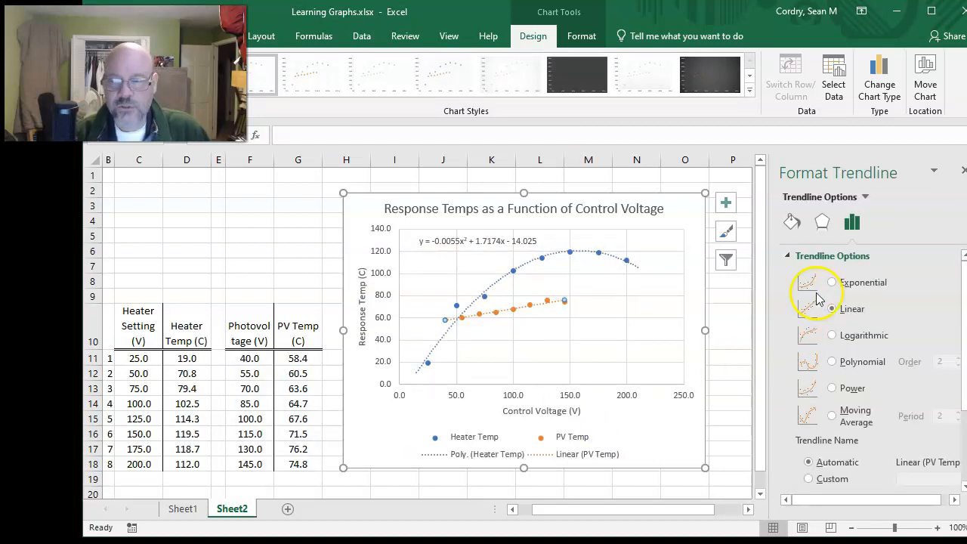
scroll(846, 386, "down", 2)
left_click(850, 406)
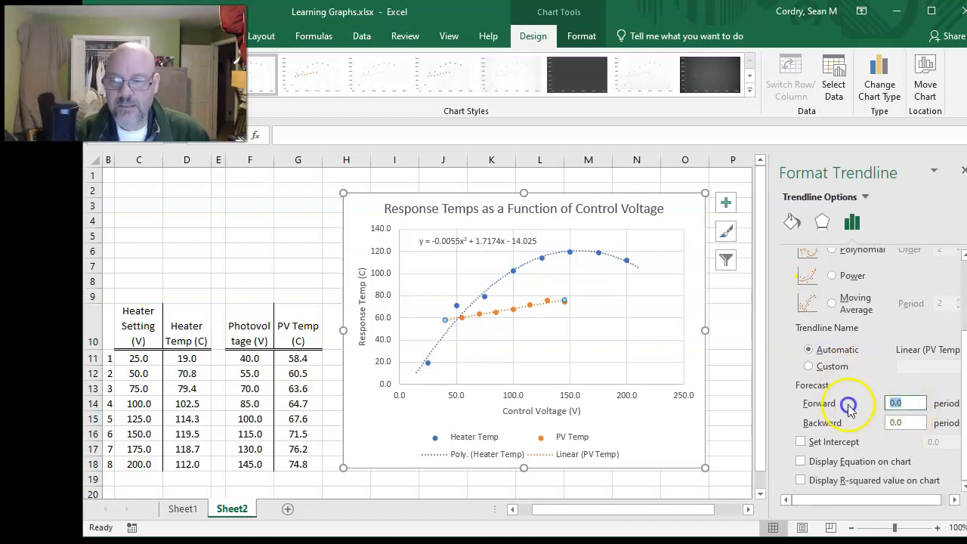
type("10")
left_click(803, 462)
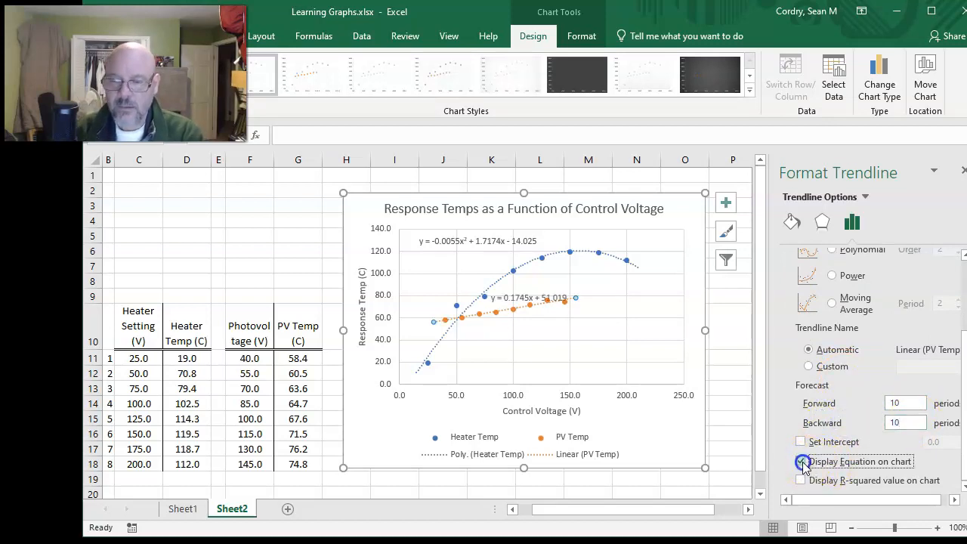
Move the PV Temp trendline equation into the clear space below its line and close the chart formatting options
left_click(520, 296)
left_click_drag(521, 291, 566, 327)
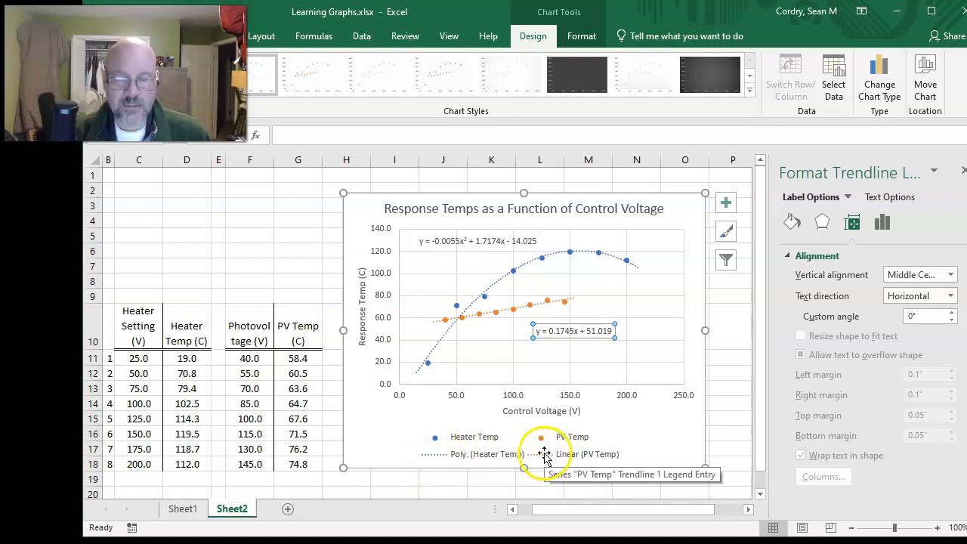
left_click(364, 425)
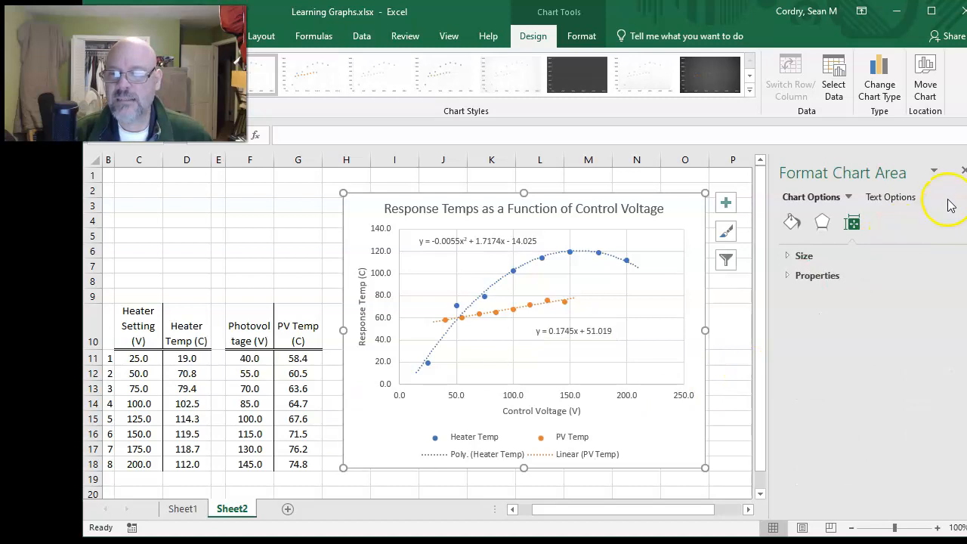
left_click(962, 172)
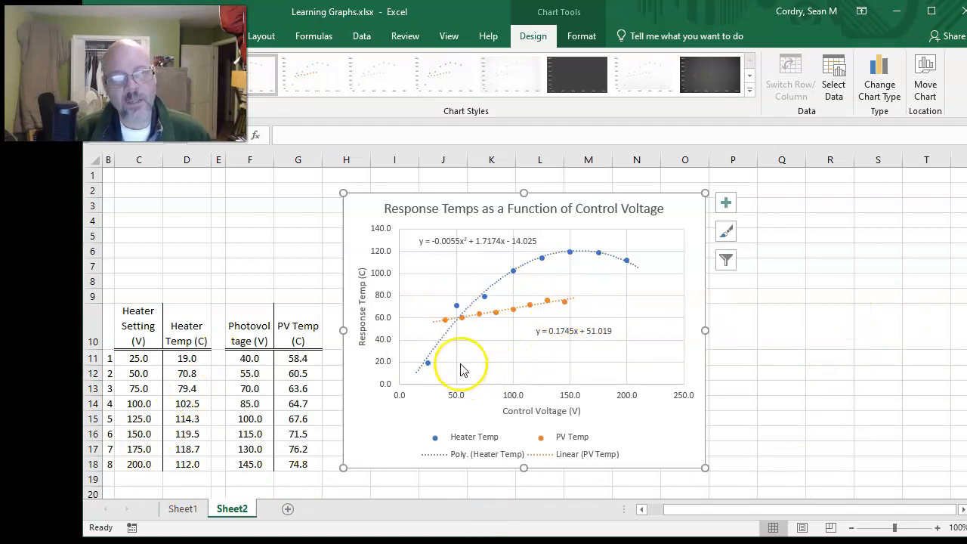
Compare the 50.0 V heater reading in C12:D12 with its point on the chart, and deselect the cells
mouse_move(458, 309)
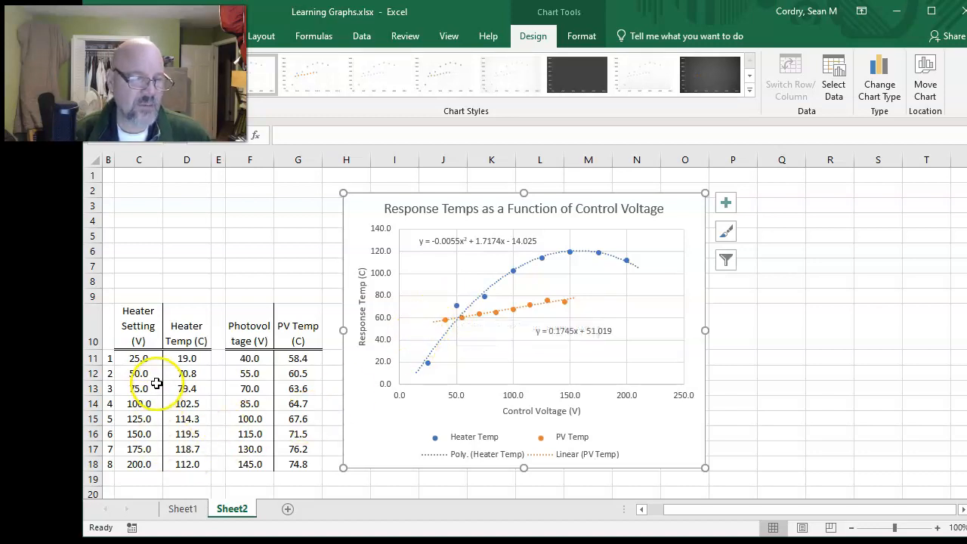
left_click_drag(149, 373, 183, 373)
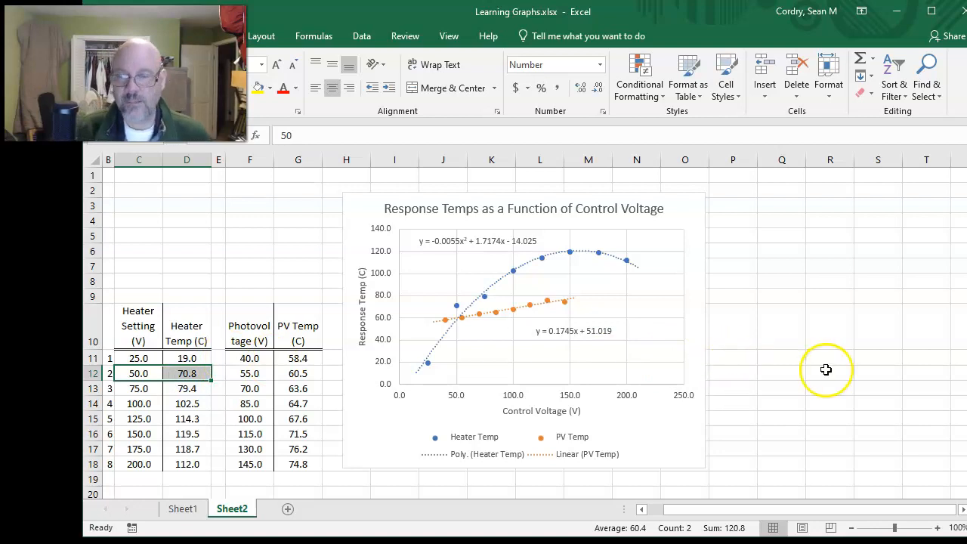
left_click(791, 413)
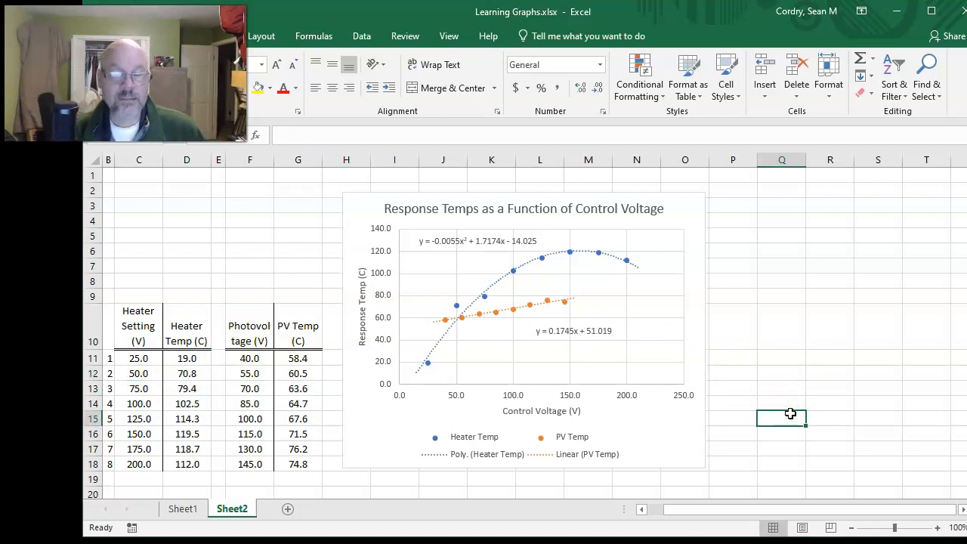